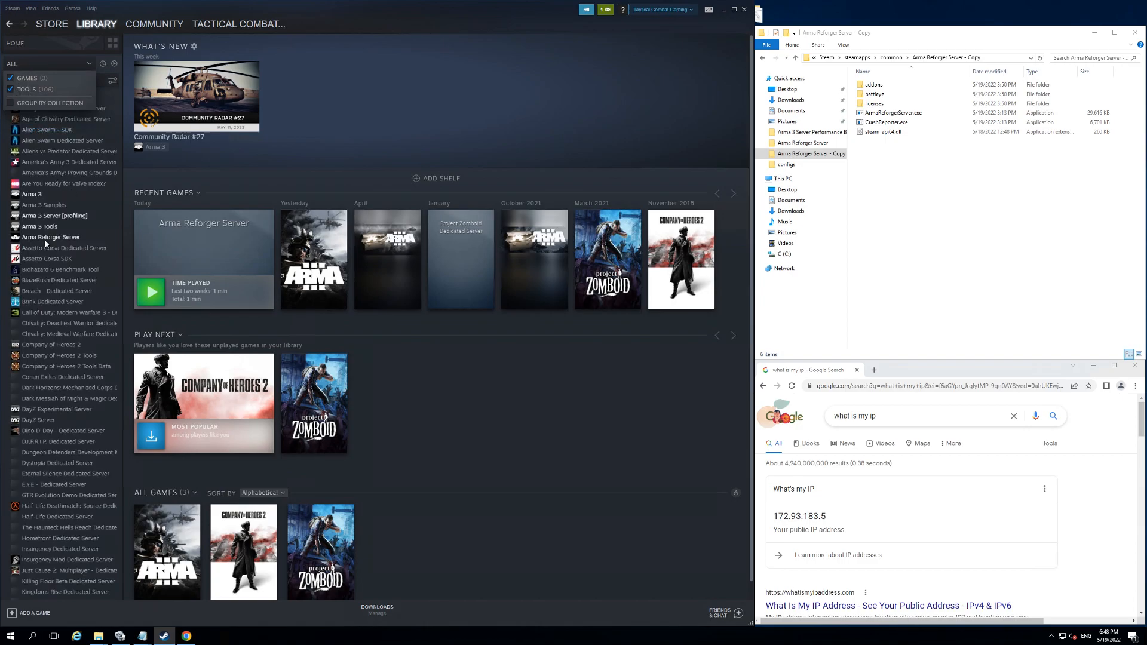
# Step: View the Local Files properties of Arma Reforger Server in the Steam library, close them and switch to the server folder in File Explorer
pyautogui.rightClick(90, 241)
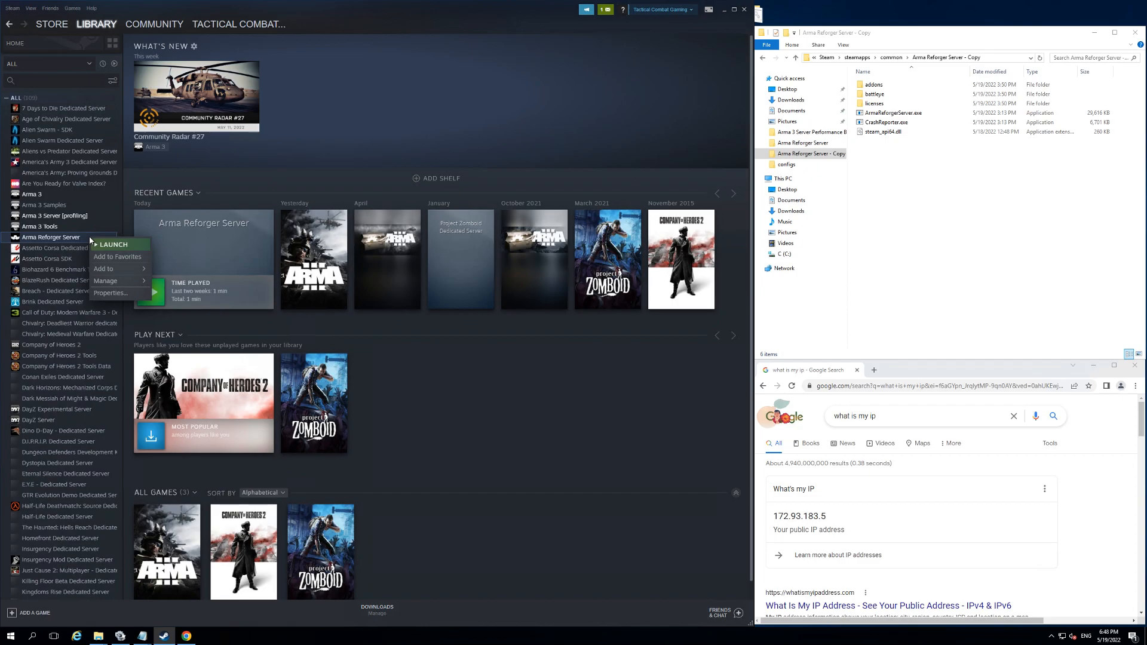
pyautogui.click(111, 293)
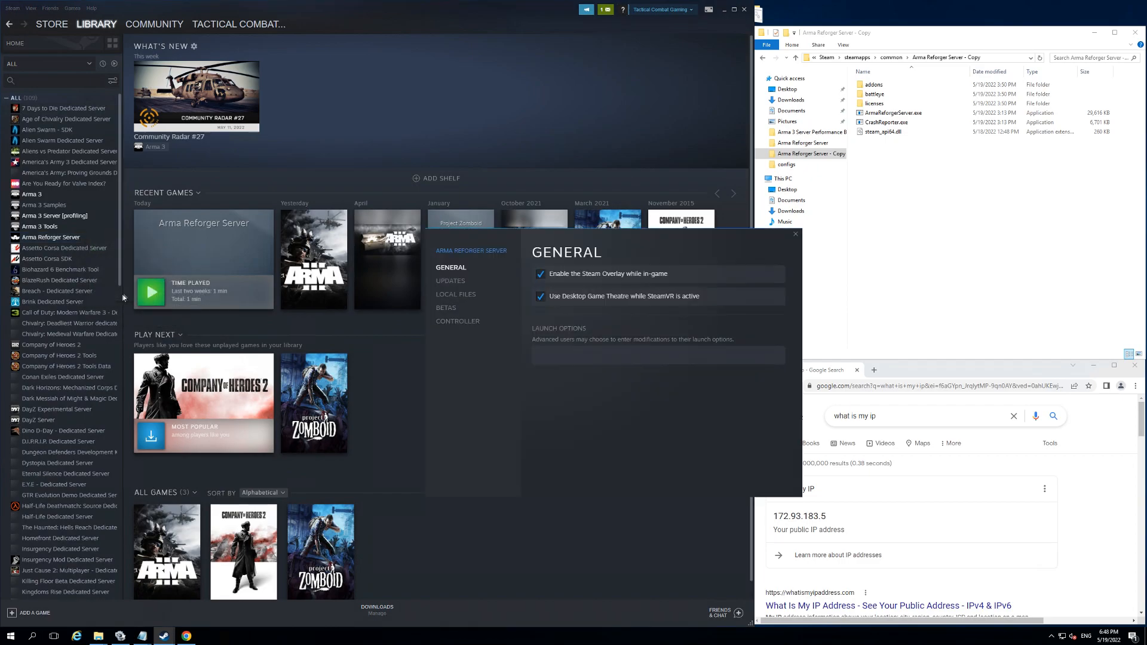
pyautogui.click(479, 295)
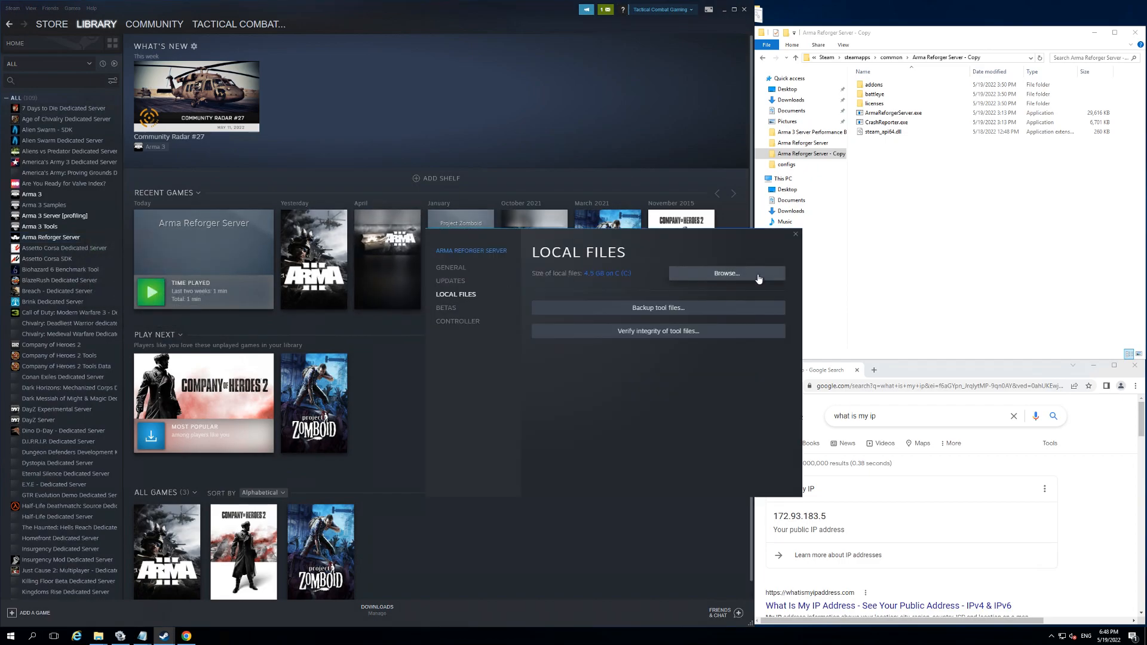
pyautogui.click(794, 234)
pyautogui.click(915, 229)
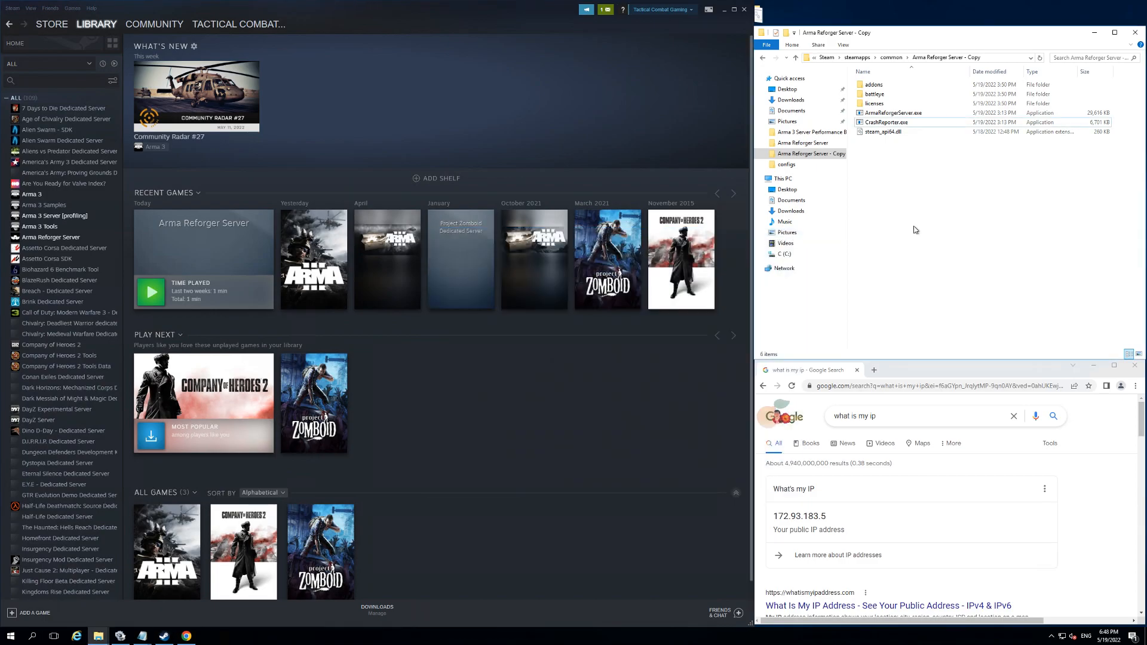
# Step: Create a text document named config.txt in the Arma Reforger Server - Copy folder
pyautogui.rightClick(876, 162)
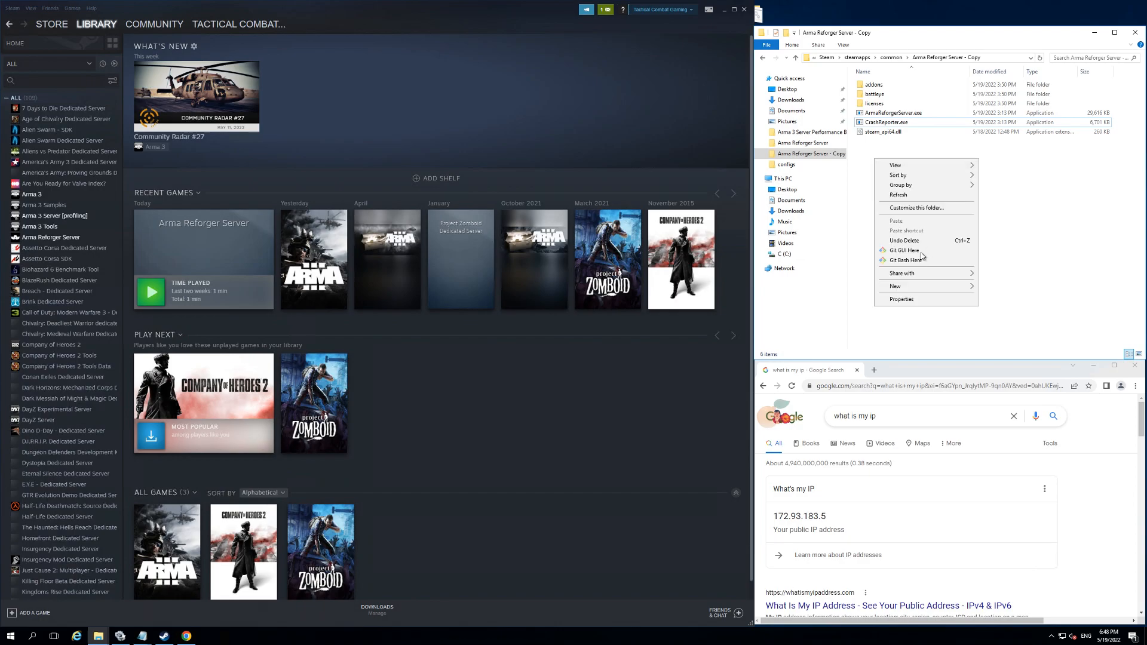
pyautogui.moveTo(916, 286)
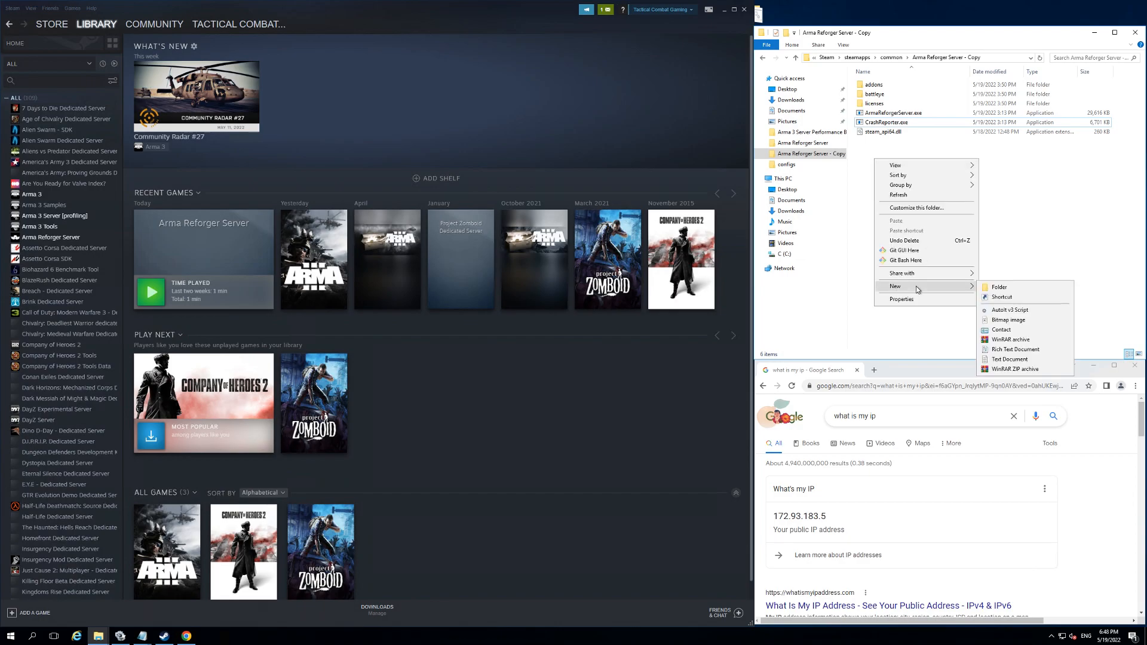
pyautogui.click(1009, 359)
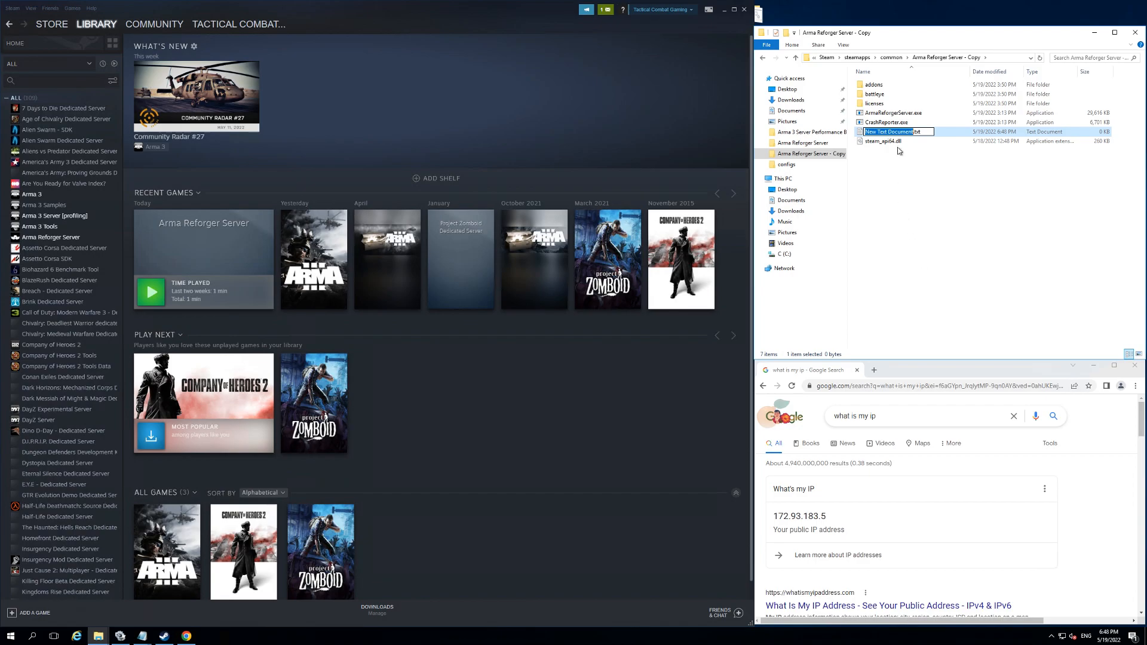
pyautogui.write('config')
pyautogui.click(898, 151)
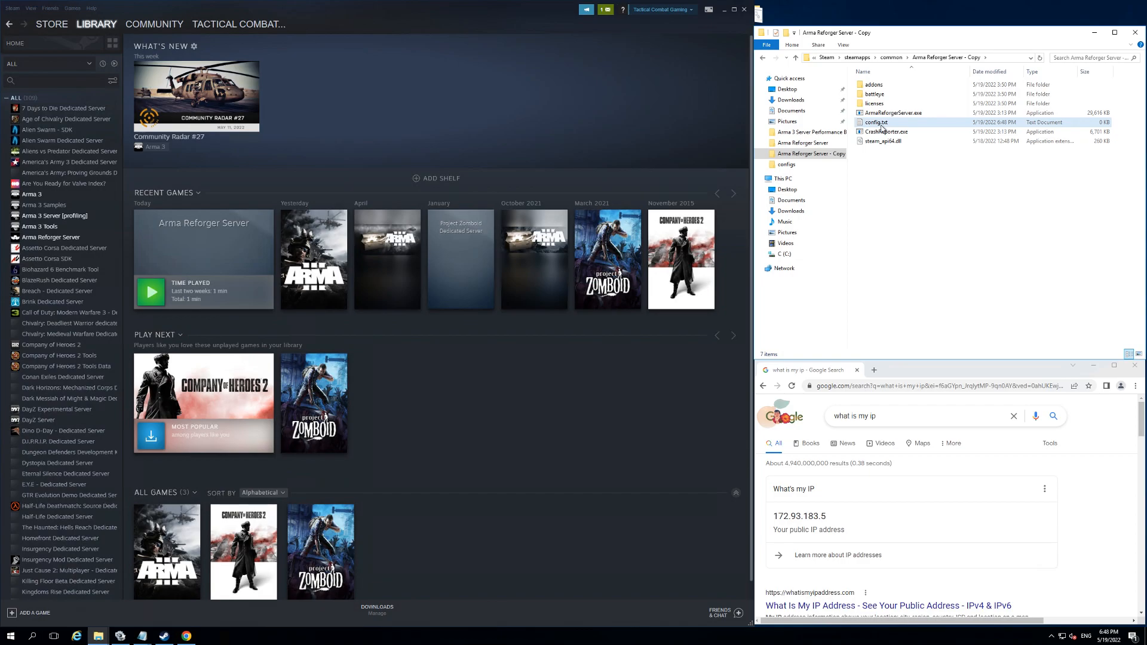
# Step: Hide the file name extensions in the folder and show them again
pyautogui.click(850, 47)
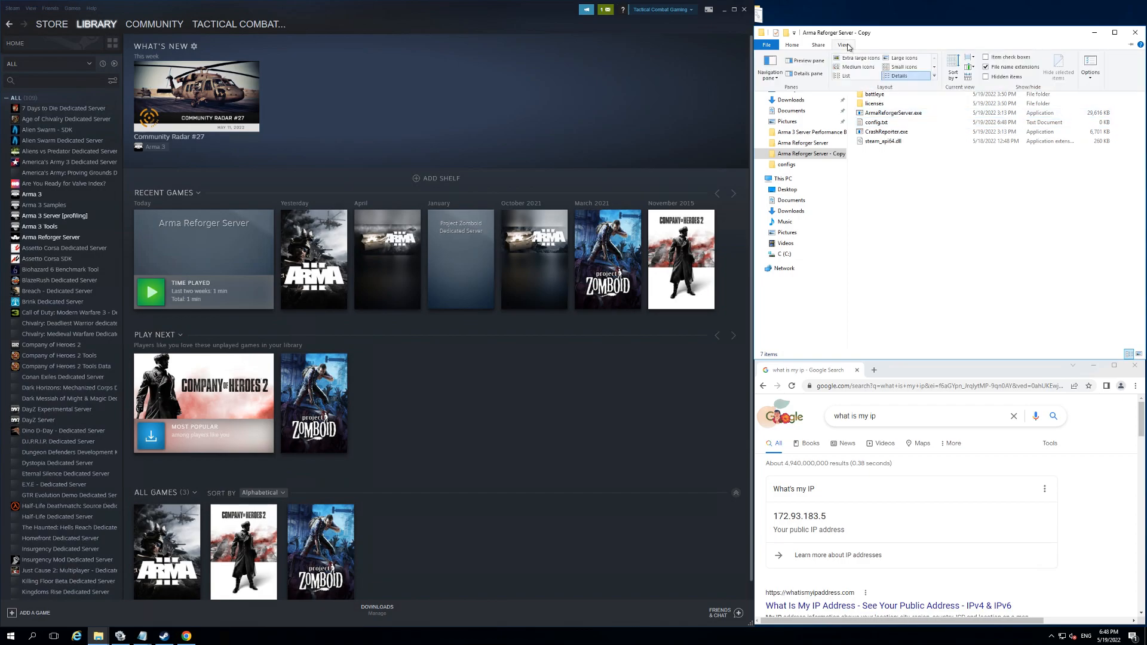
pyautogui.click(987, 68)
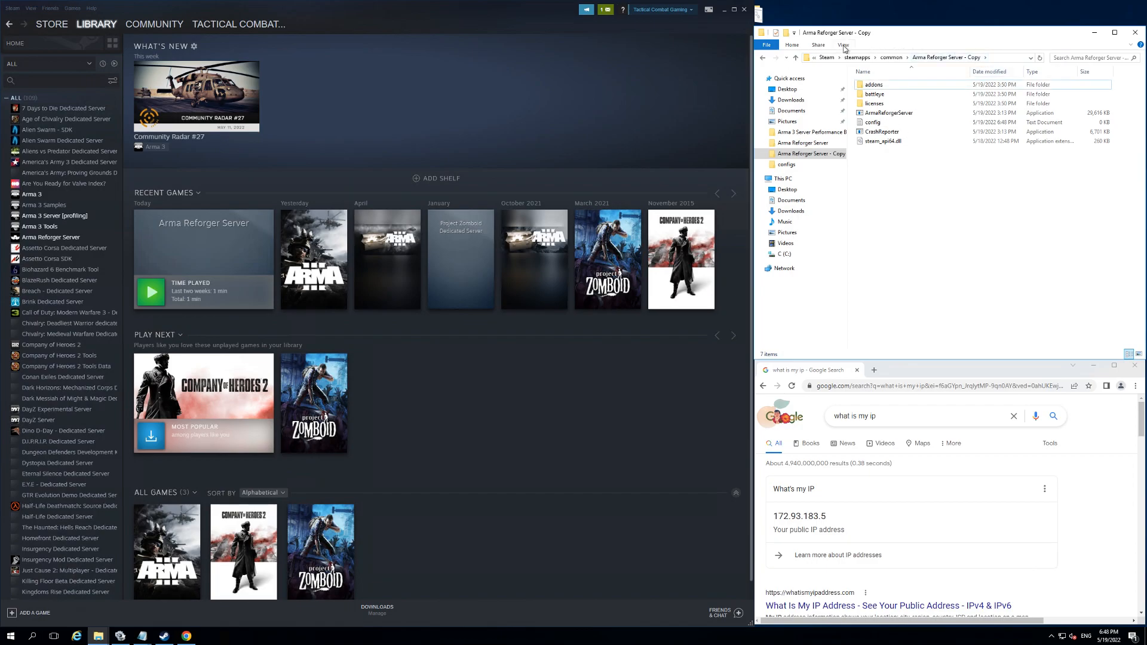
pyautogui.click(985, 67)
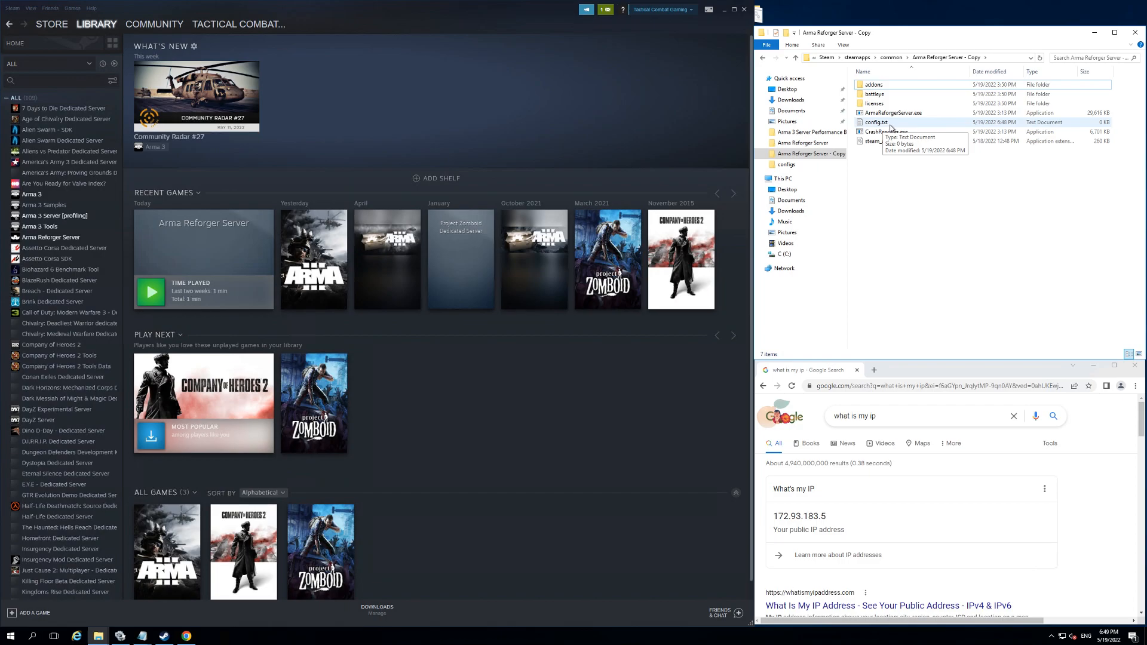
# Step: Open config.txt for editing and paste in the copied JSON server configuration, including its admin password field
pyautogui.rightClick(891, 125)
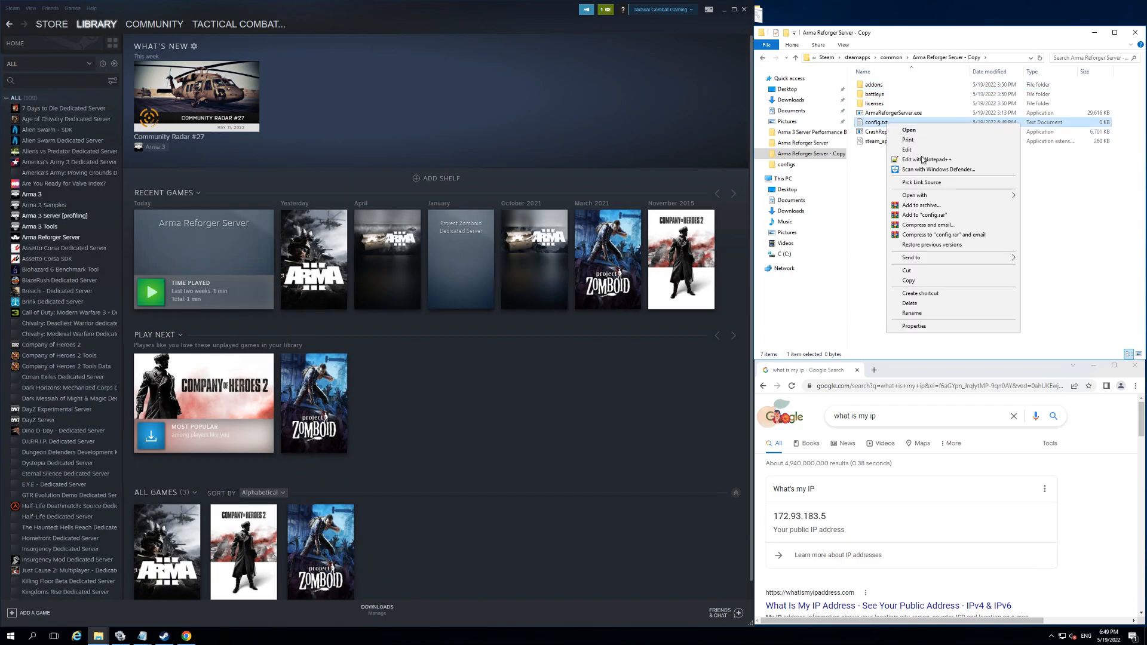
pyautogui.click(917, 151)
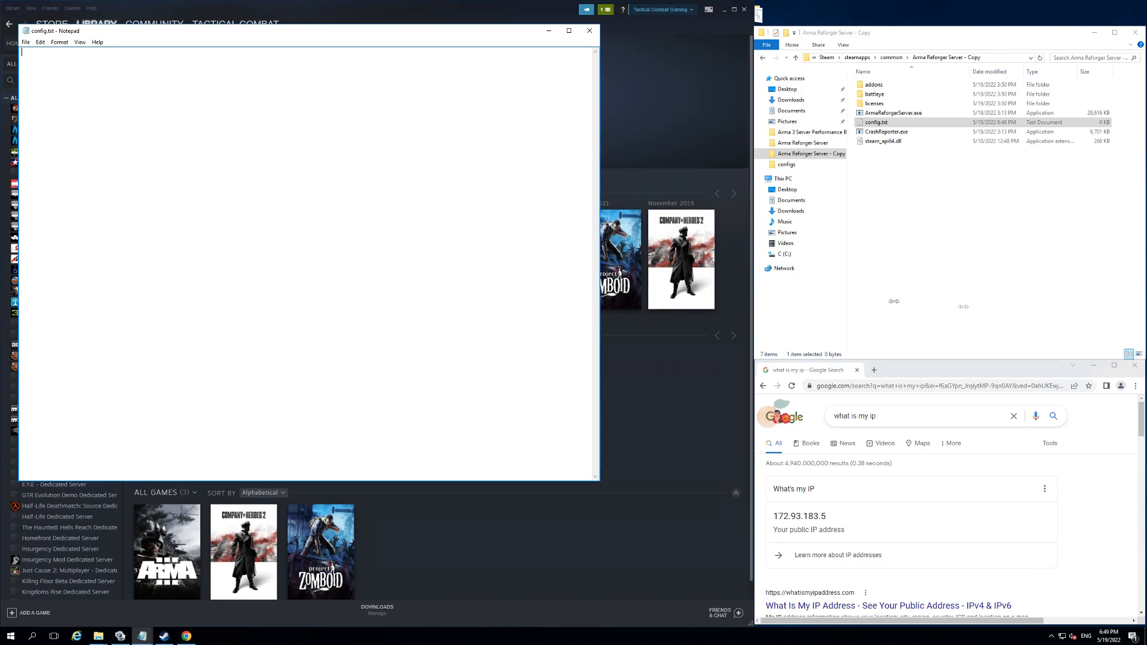
pyautogui.hotkey('ctrl', 'v')
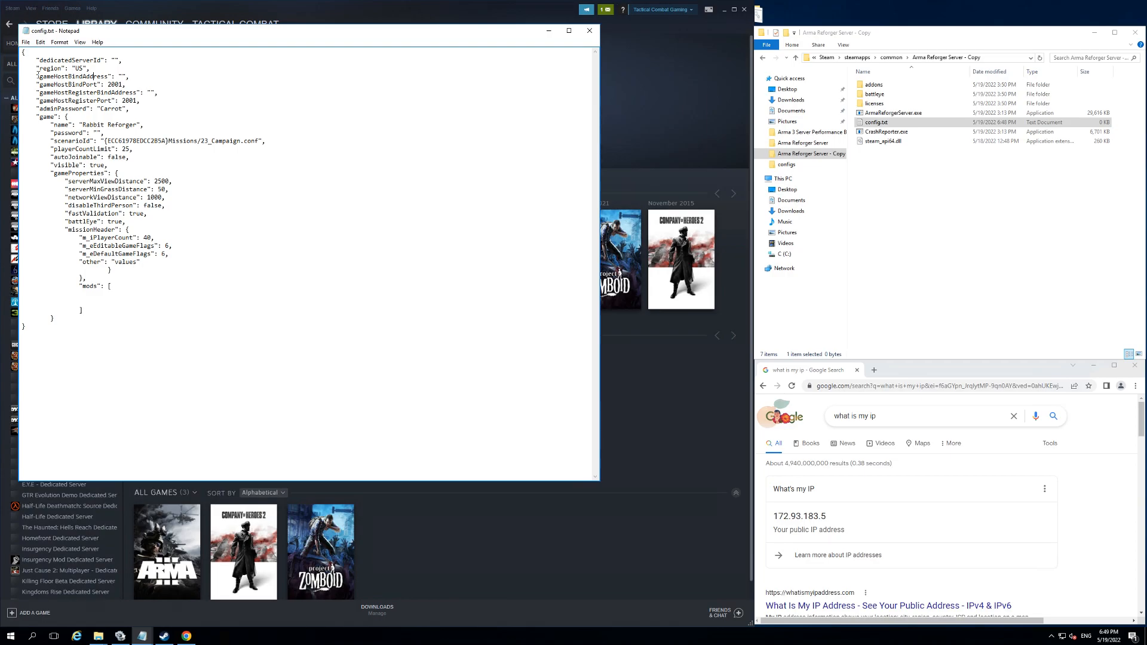
# Step: Copy the public IP address 172.93.183.5 from the Google result into the gameHostRegisterBindAddress value of config.txt
pyautogui.moveTo(39, 93); pyautogui.dragTo(155, 93)
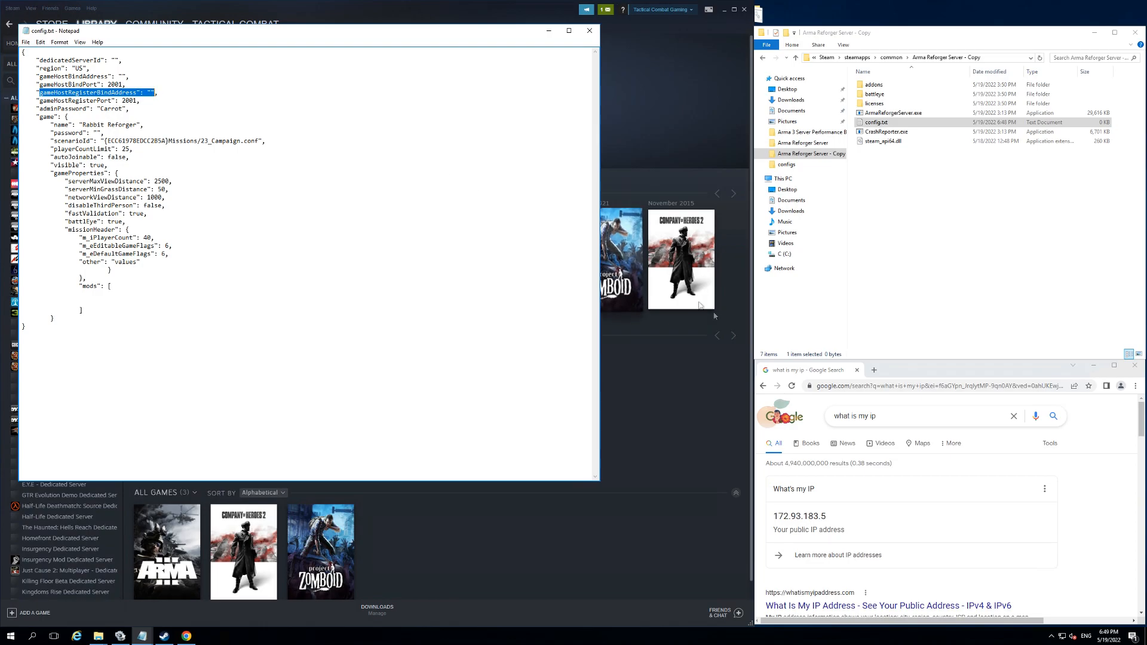
pyautogui.click(904, 368)
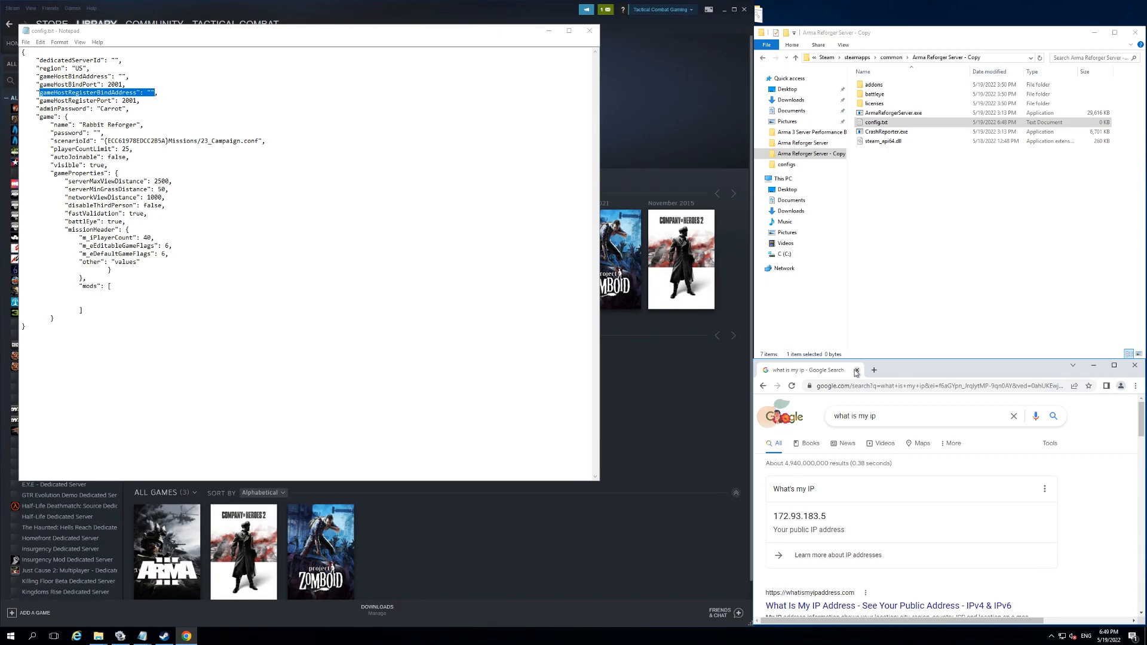
pyautogui.moveTo(832, 517); pyautogui.dragTo(772, 518)
pyautogui.rightClick(793, 519)
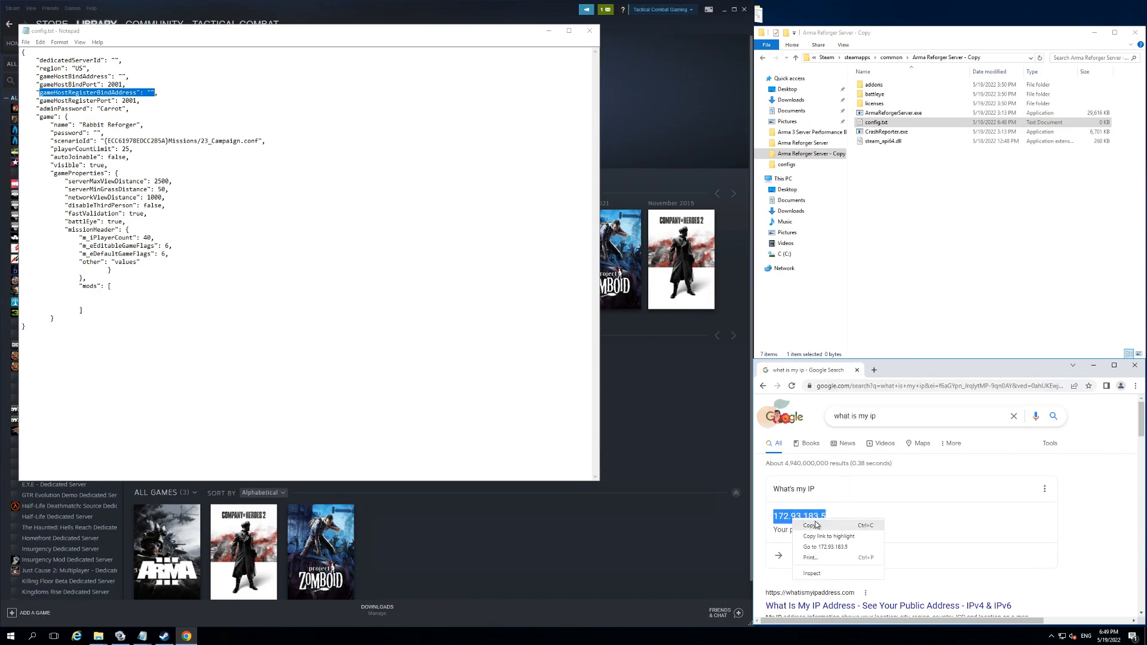
pyautogui.click(810, 525)
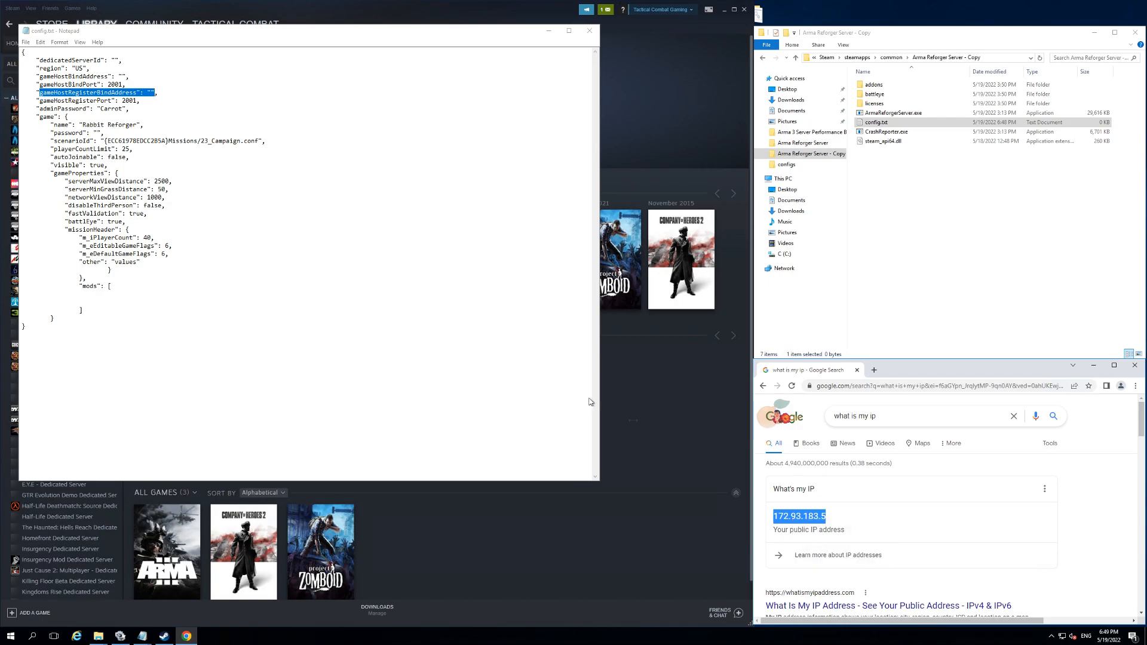
pyautogui.click(151, 93)
pyautogui.hotkey('ctrl', 'v')
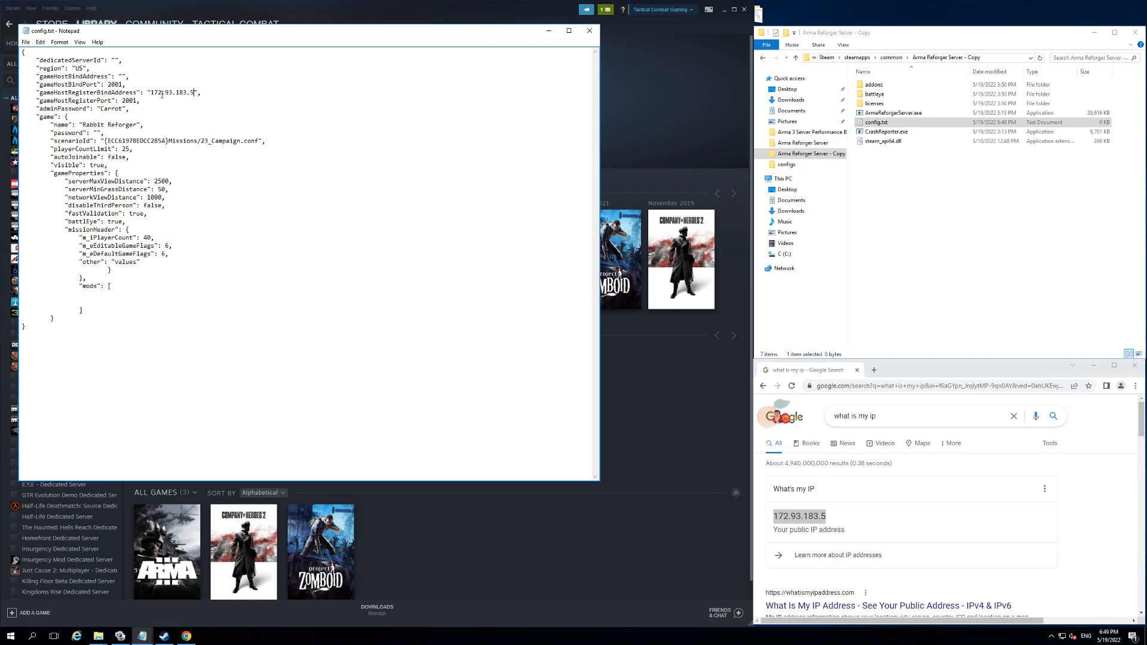
# Step: Review the register port, admin password and scenarioId entries, save config.txt and close it
pyautogui.moveTo(139, 101); pyautogui.dragTo(37, 109)
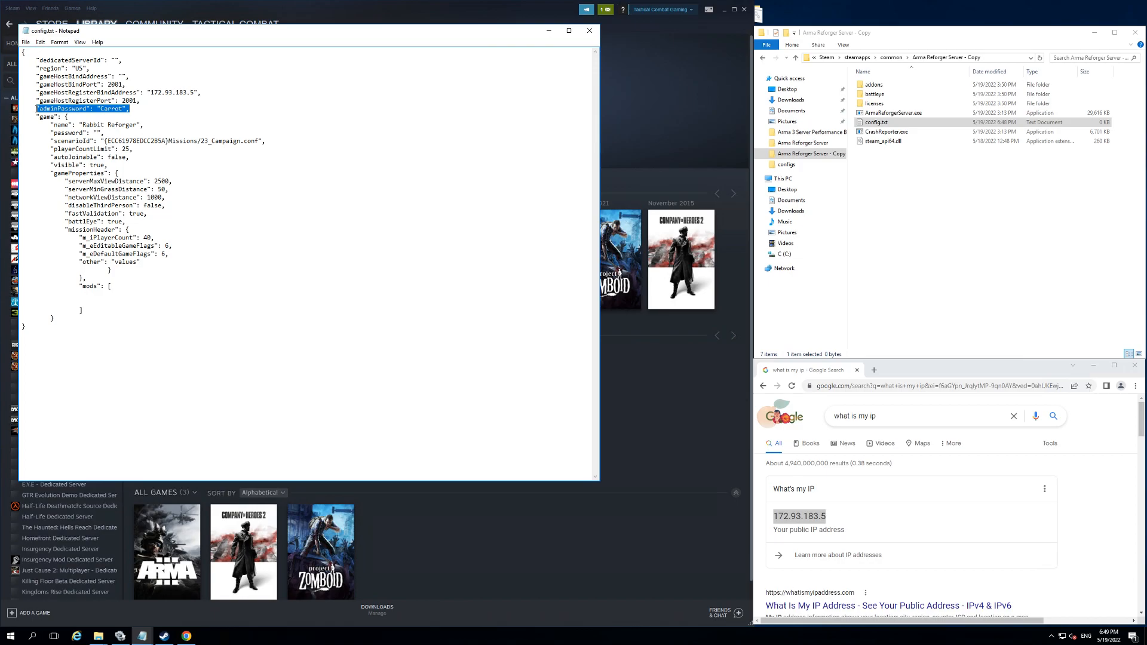
pyautogui.moveTo(51, 124); pyautogui.dragTo(270, 142)
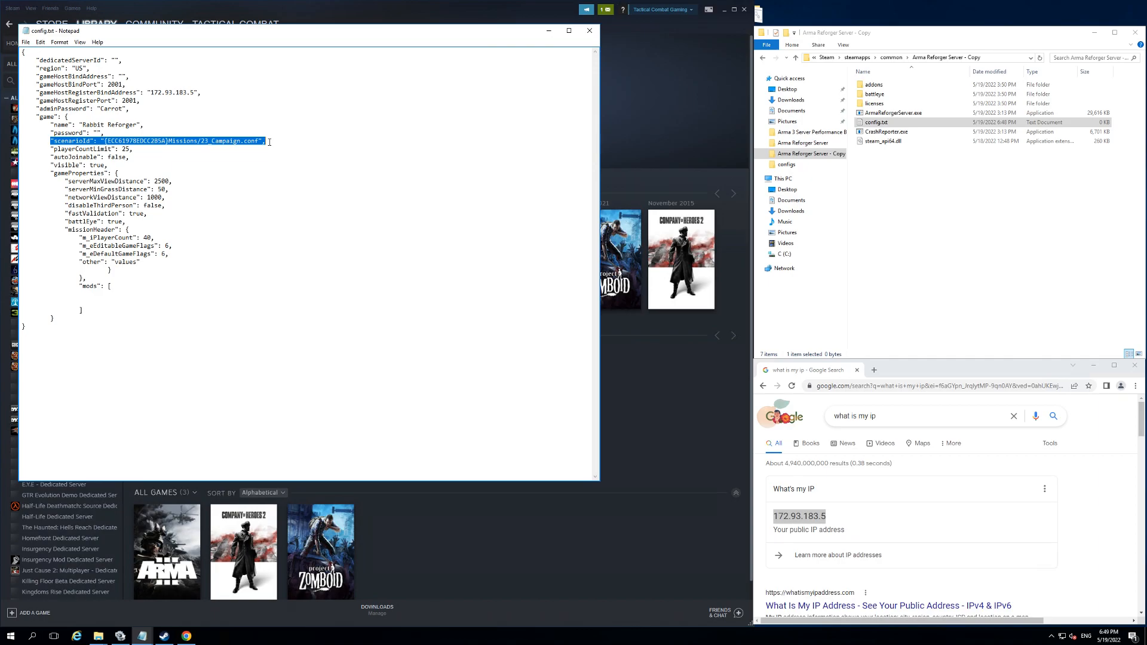
pyautogui.click(270, 142)
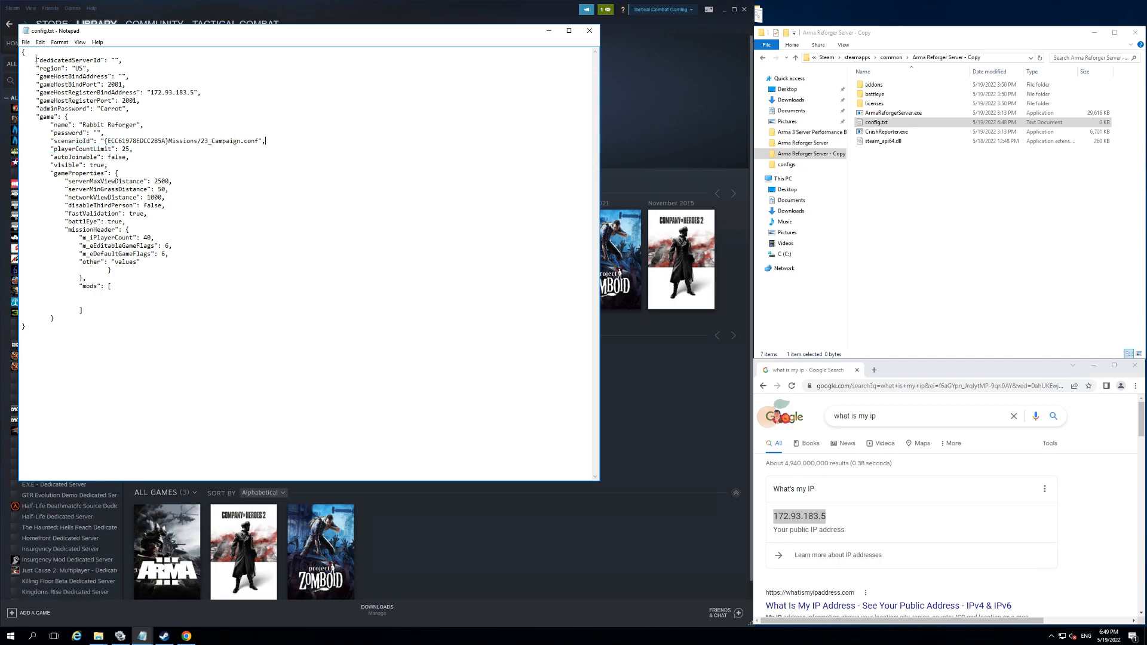
pyautogui.click(26, 42)
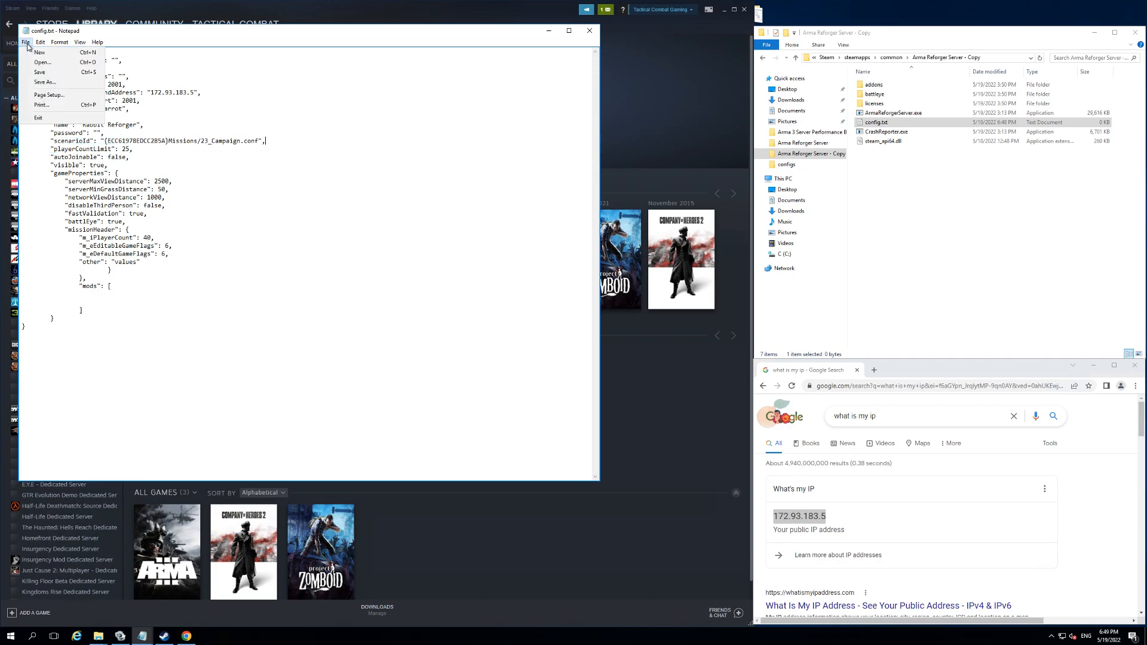
pyautogui.click(55, 74)
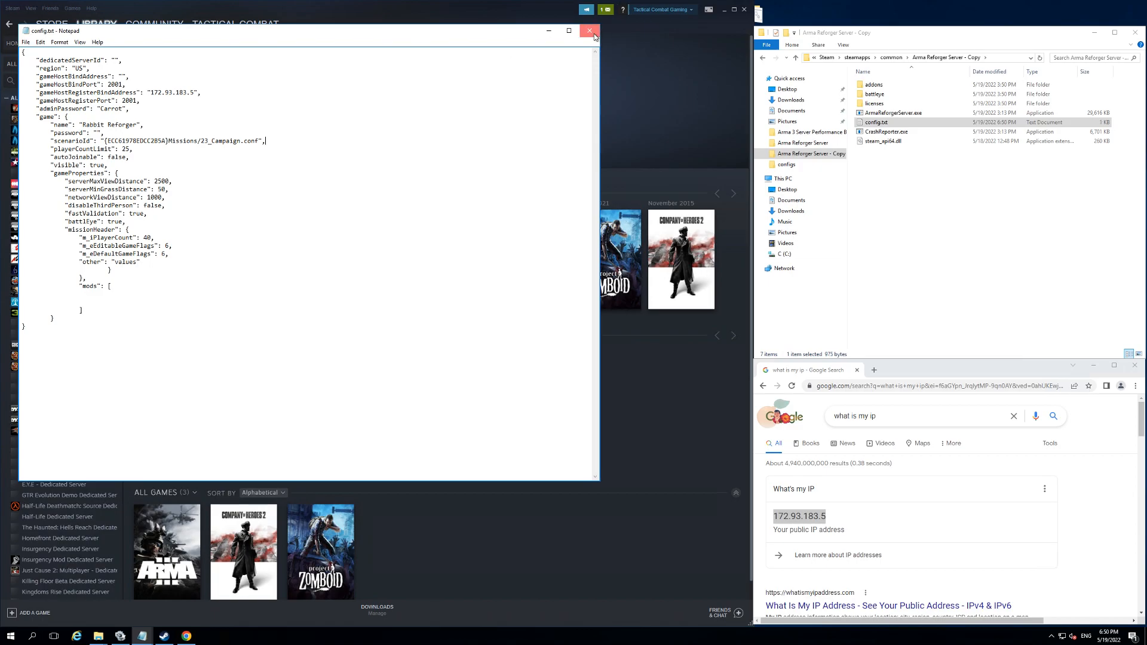
pyautogui.click(590, 30)
# Step: Rename config.txt as config.json, accepting the file extension change
pyautogui.rightClick(883, 126)
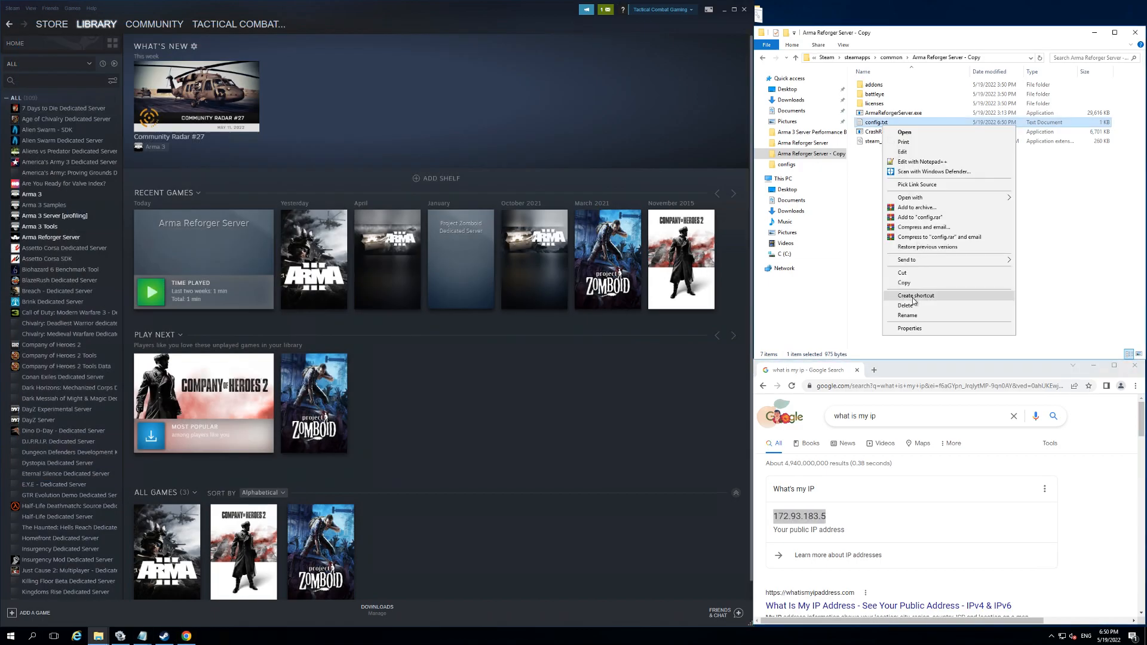
pyautogui.click(908, 315)
pyautogui.click(892, 120)
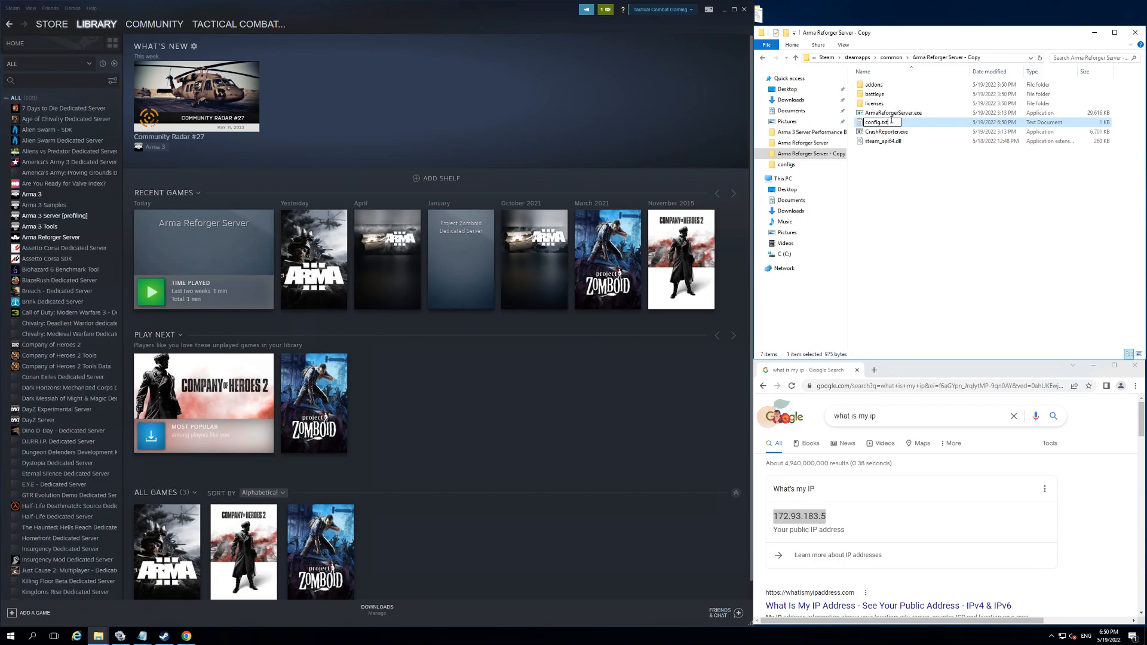
pyautogui.press('BackSpace')
pyautogui.press('BackSpace')
pyautogui.write('json')
pyautogui.click(930, 213)
pyautogui.click(614, 322)
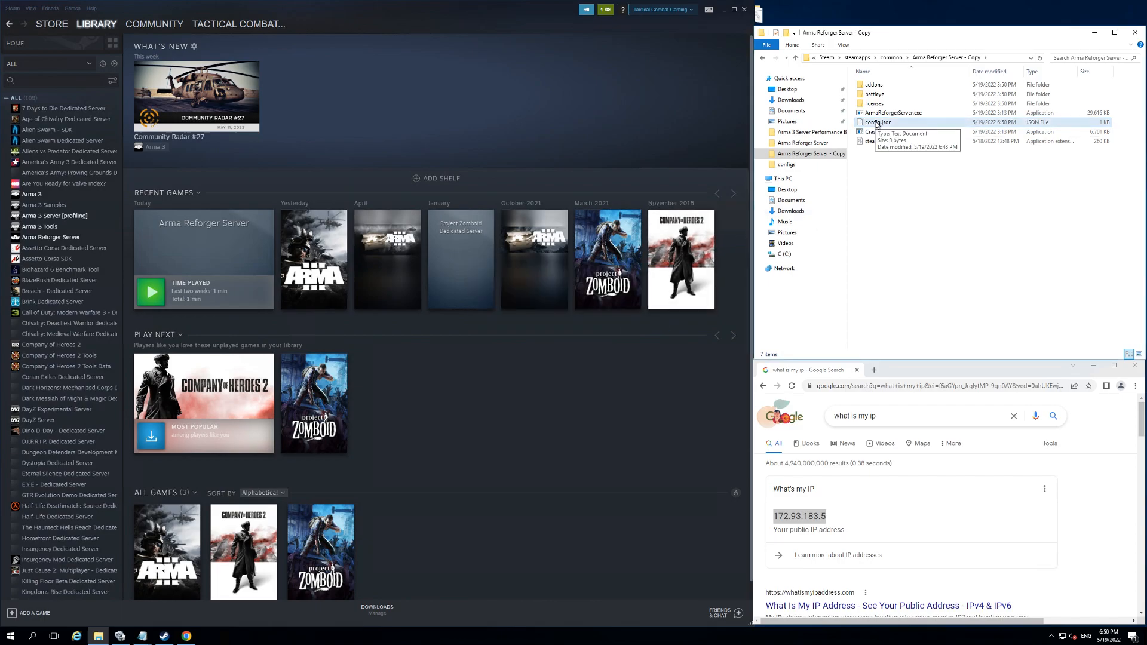
# Step: Create a text document named serverstart.txt in the same server folder
pyautogui.rightClick(882, 183)
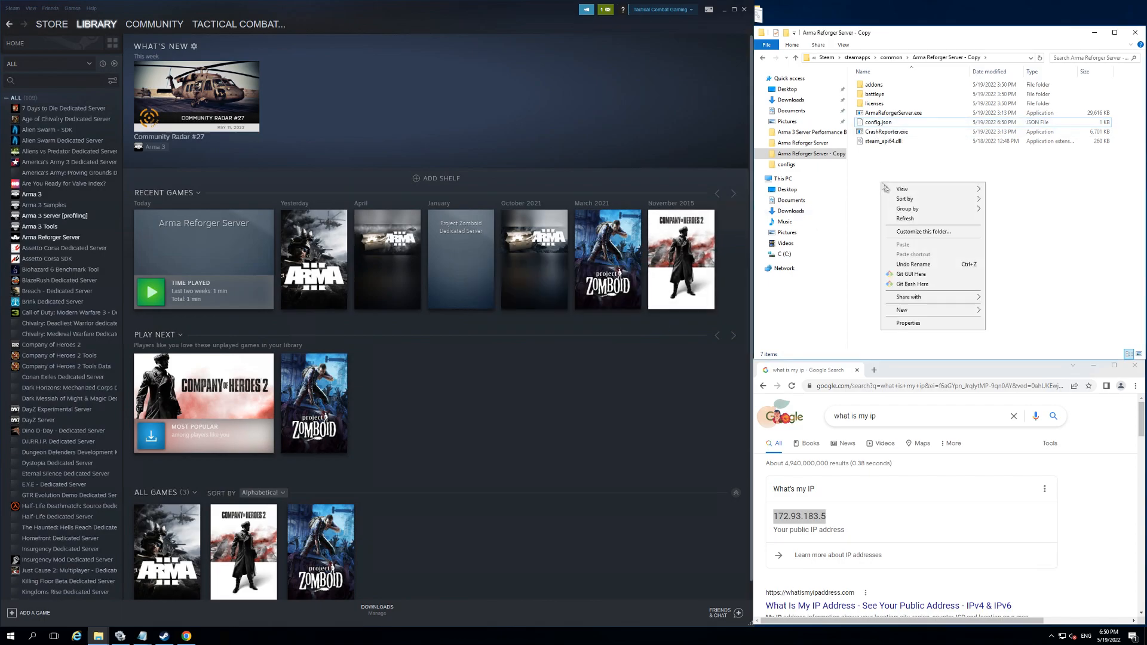
pyautogui.moveTo(910, 316)
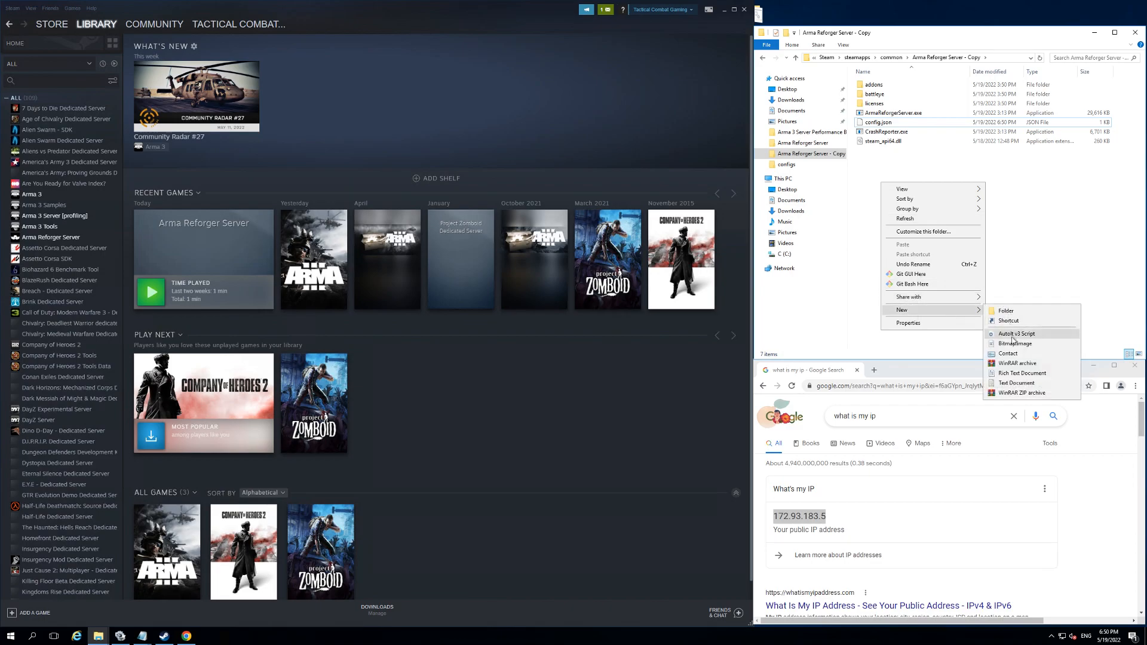
pyautogui.click(1005, 384)
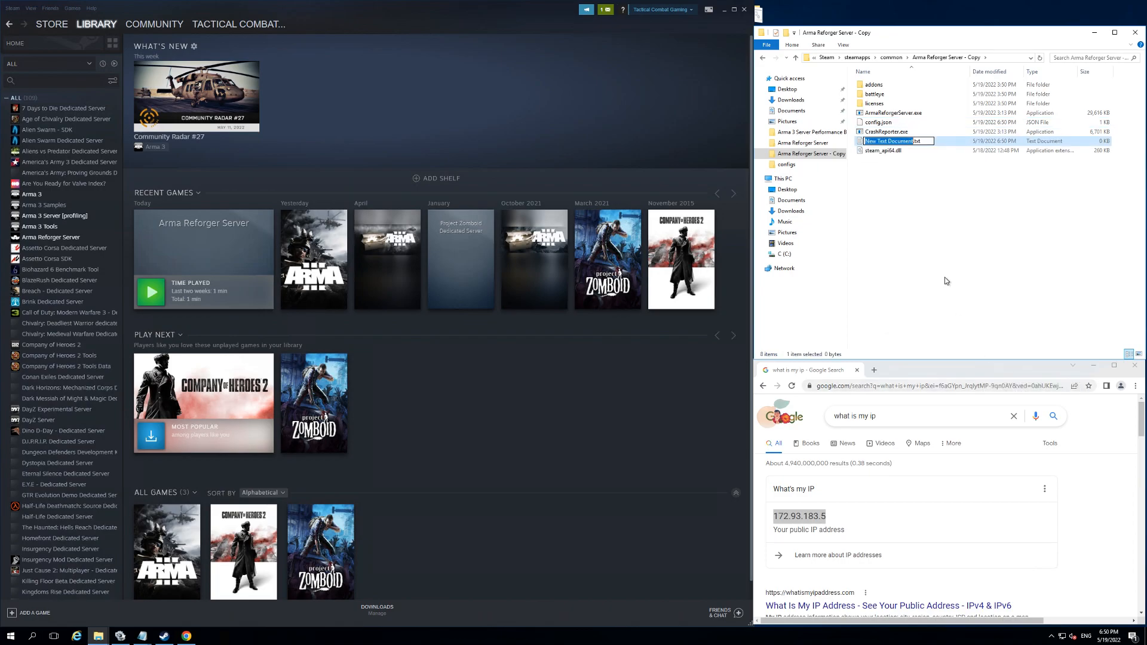
pyautogui.write('serverstart')
pyautogui.click(913, 204)
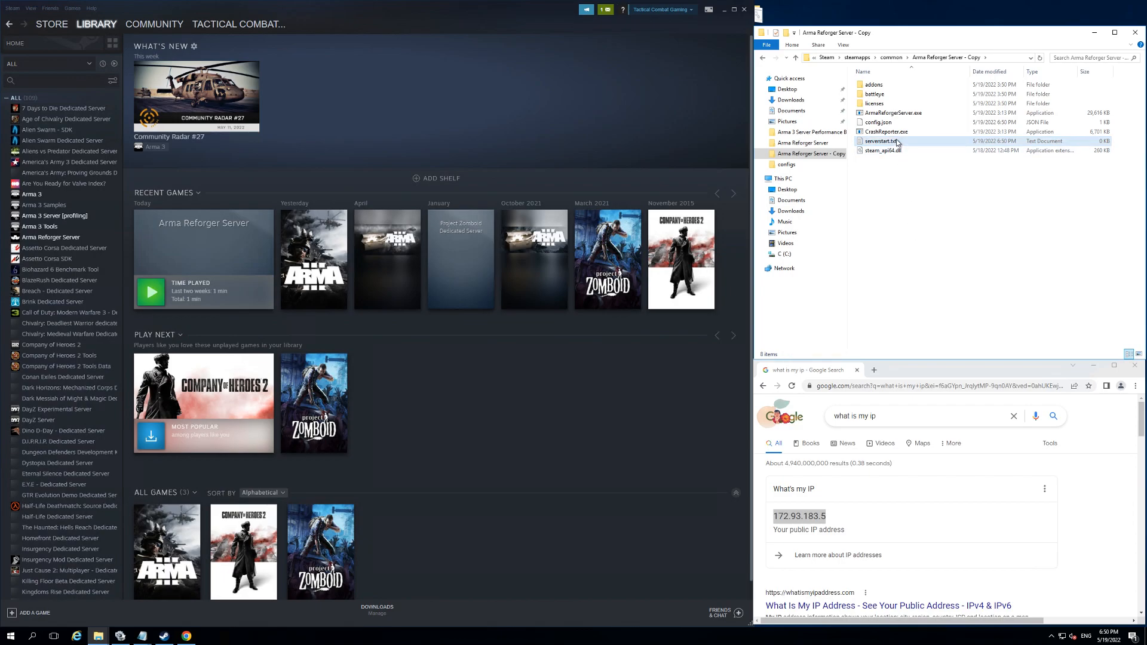
# Step: Open serverstart.txt for editing and paste the ArmaReforgerServer.exe launch command with empty -config quotes, -profile ArmaReforgerServer and a PAUSE line
pyautogui.rightClick(898, 143)
pyautogui.click(934, 166)
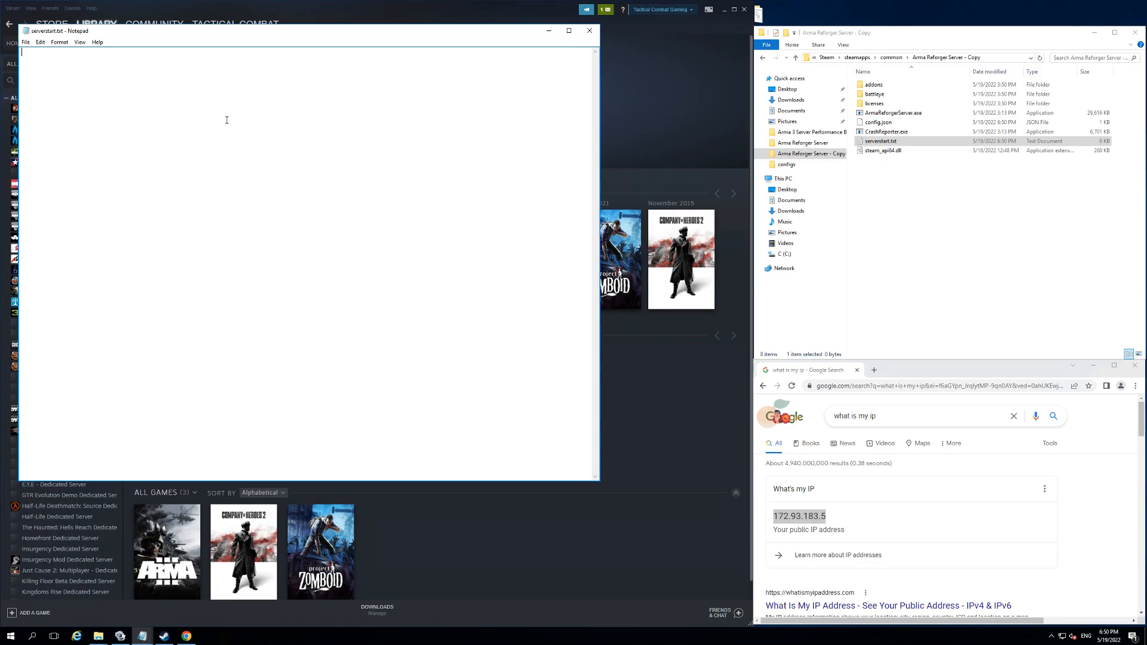
pyautogui.write('ArmaReforgerServer.exe -config "" -profile ArmaReforgerServer PAUSE')
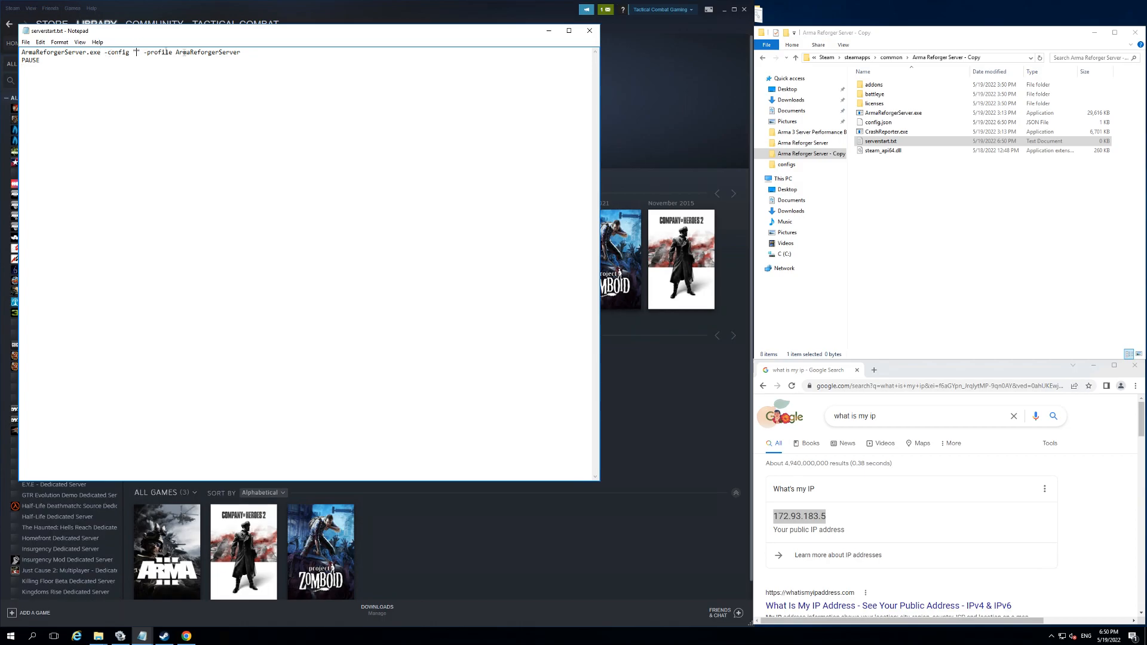
# Step: Copy the folder path C:\Program Files (x86)\Steam\steamapps\common\Arma Reforger Server - Copy and paste it between the -config quotes in serverstart.txt
pyautogui.click(991, 57)
pyautogui.hotkey('ctrl', 'c')
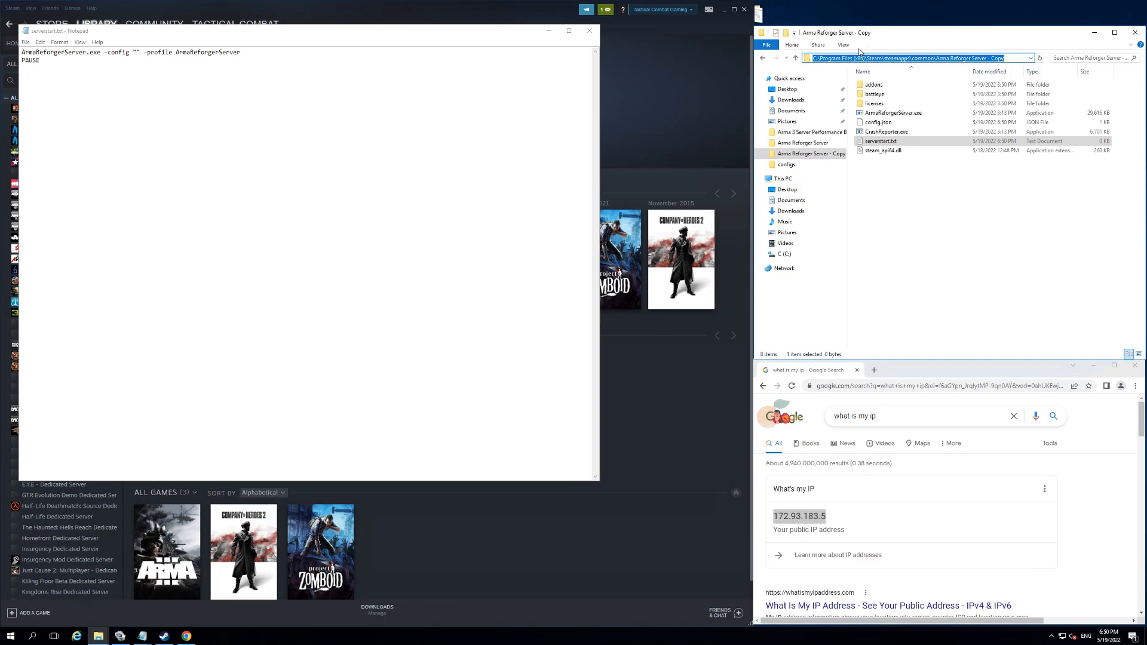
pyautogui.click(136, 55)
pyautogui.hotkey('ctrl', 'v')
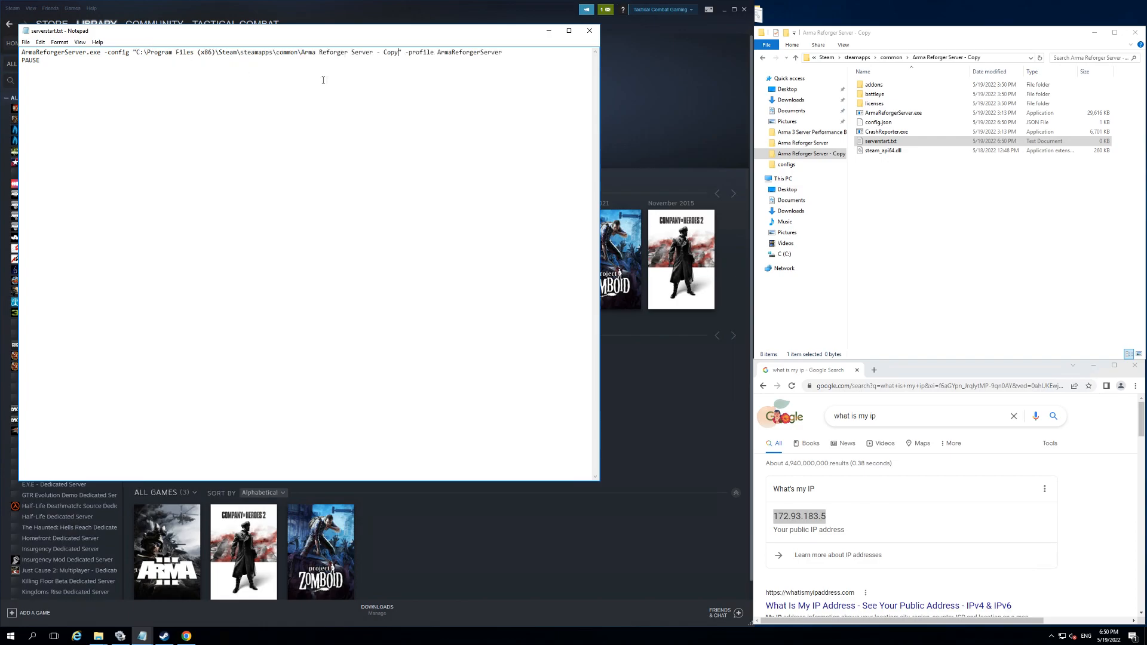
# Step: Append \config.json to the path inside the -config quotes, then save and close serverstart.txt
pyautogui.write('\\config.json')
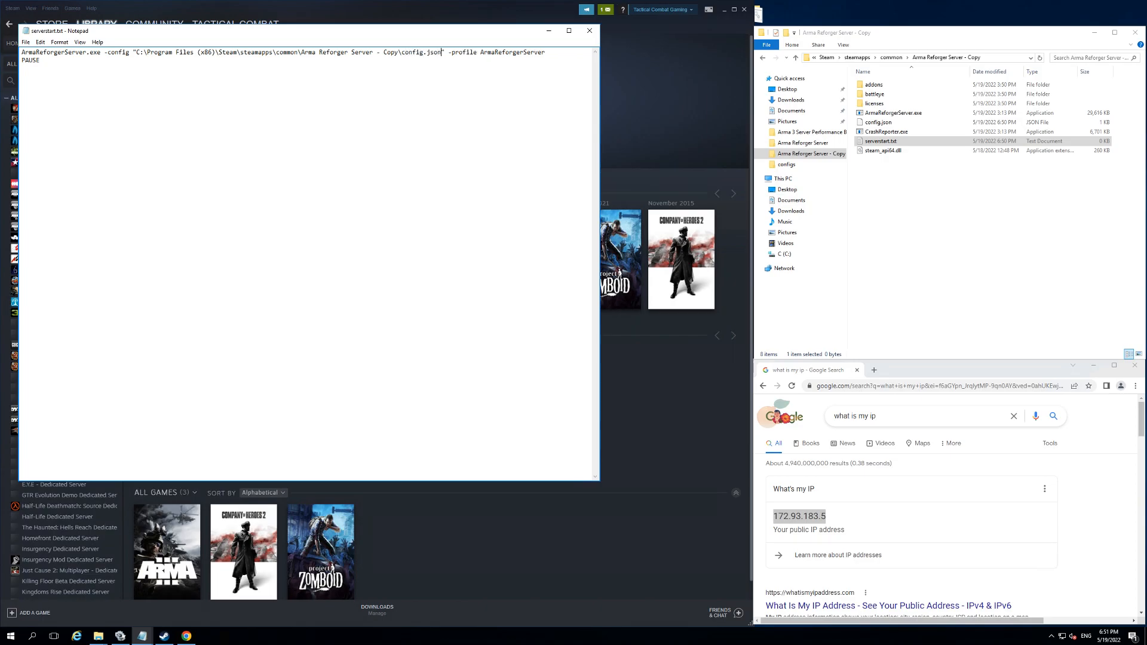
pyautogui.click(26, 42)
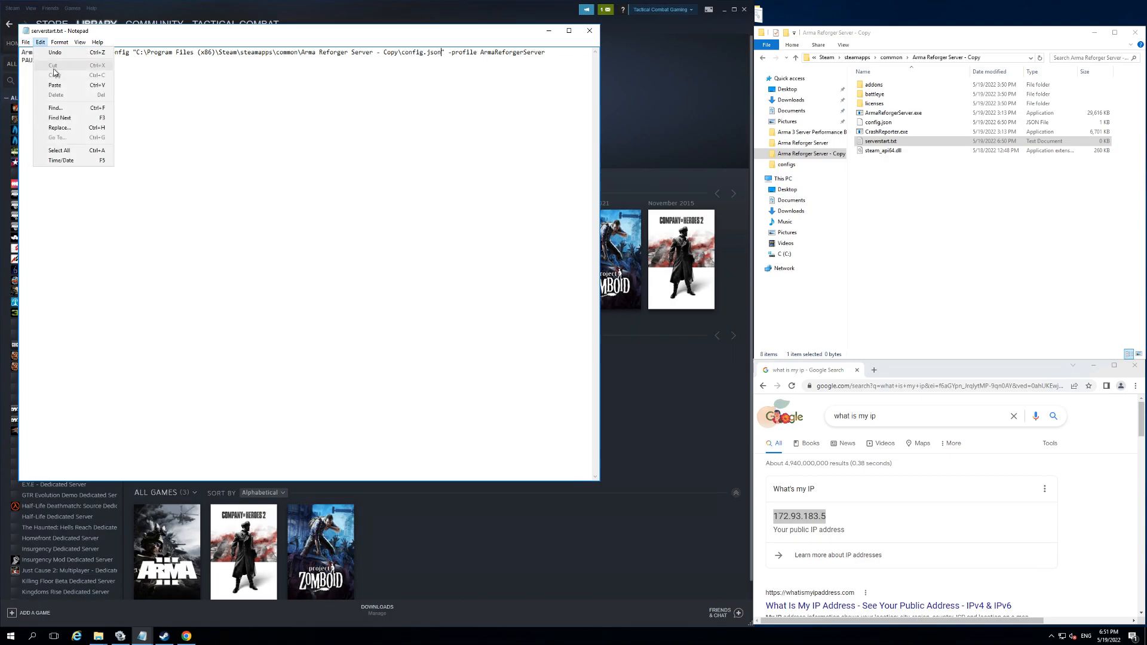
pyautogui.click(35, 71)
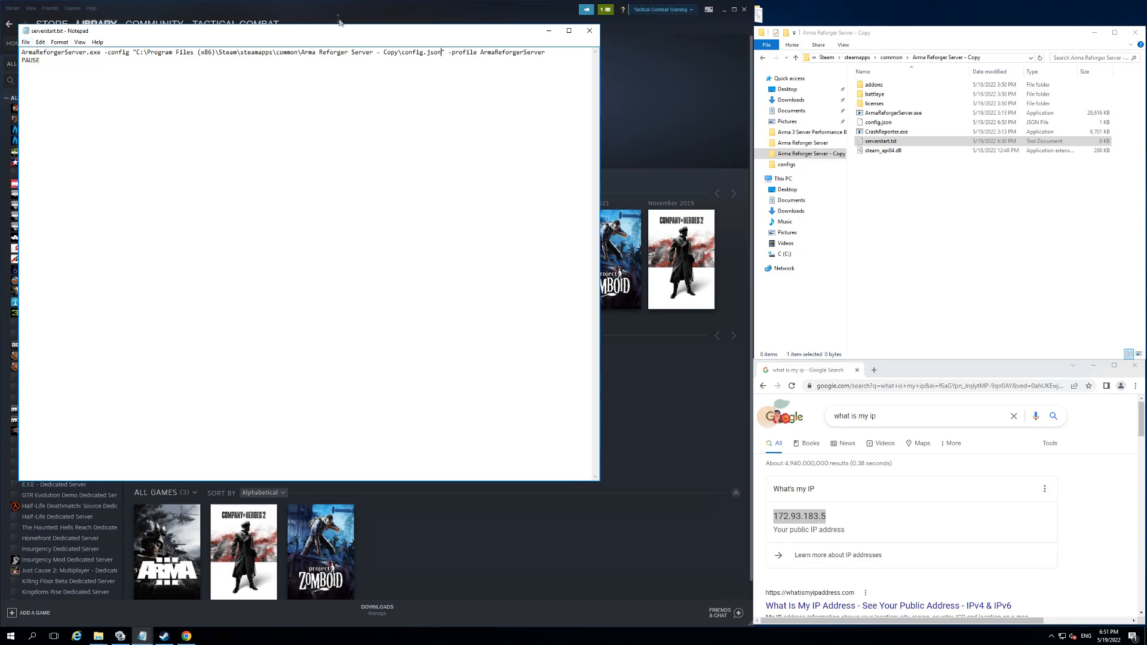
pyautogui.click(598, 33)
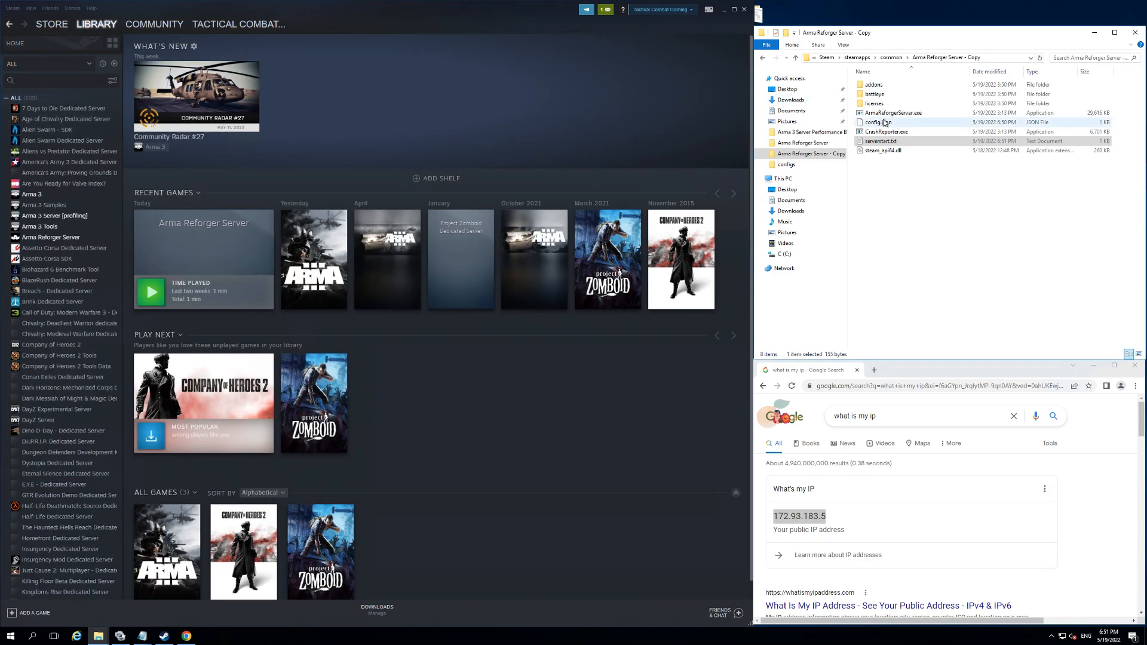
# Step: Rename serverstart.txt as serverstart.bat, accepting the file extension change, and run it to start the server
pyautogui.rightClick(884, 141)
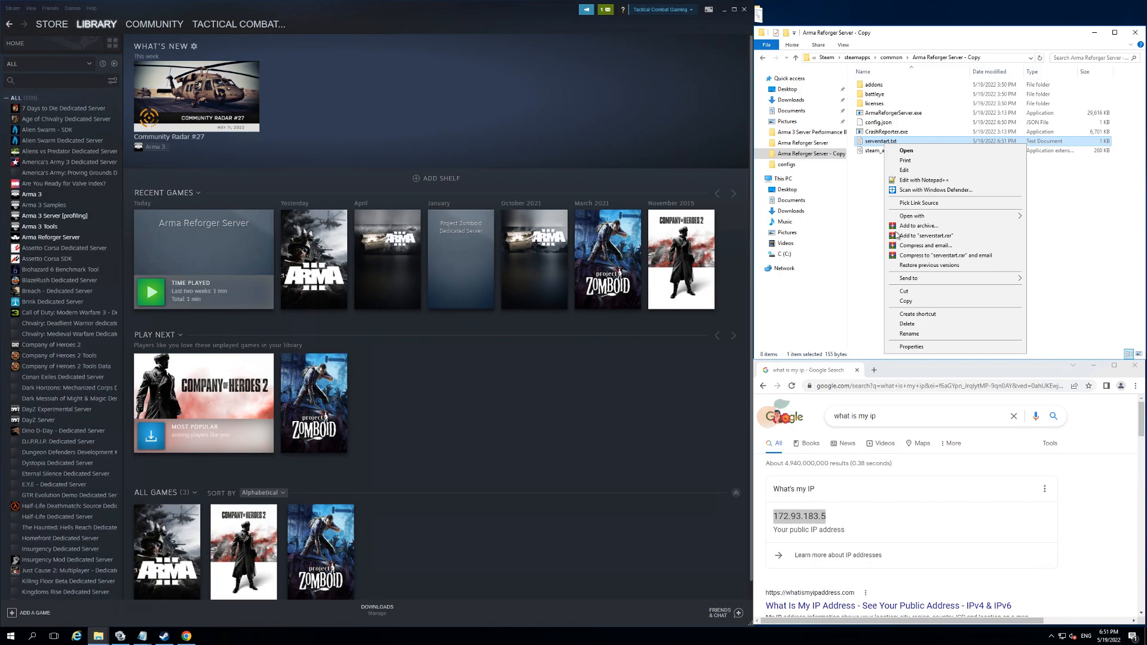
pyautogui.click(911, 334)
pyautogui.click(907, 142)
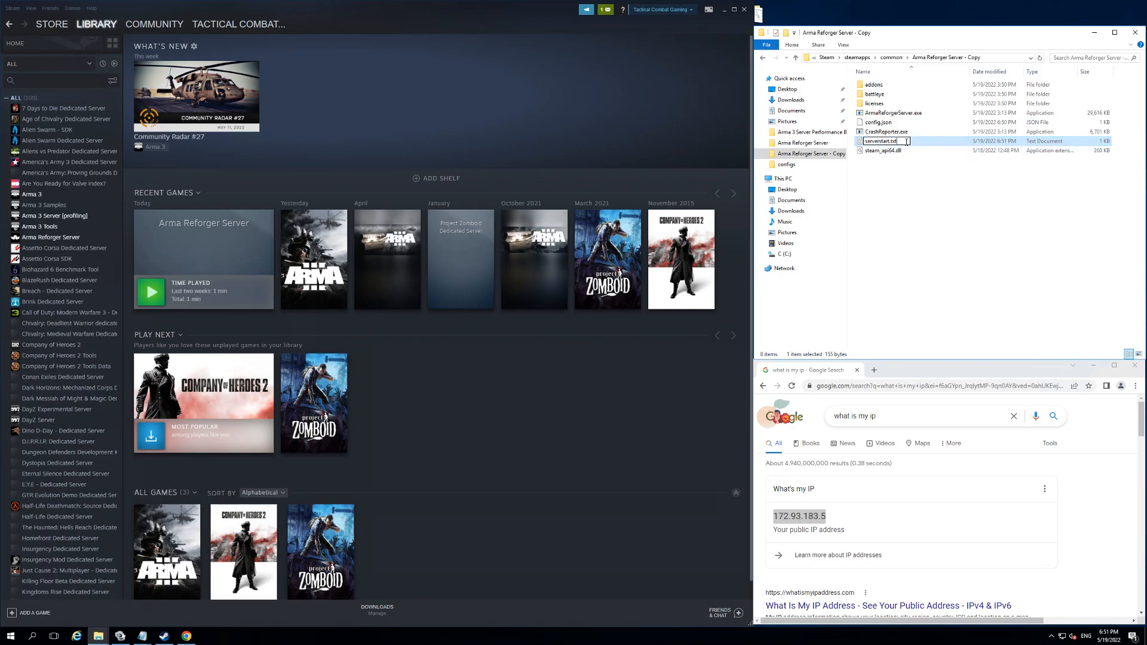
pyautogui.press('BackSpace')
pyautogui.press('BackSpace')
pyautogui.press('BackSpace')
pyautogui.write('bat')
pyautogui.click(913, 192)
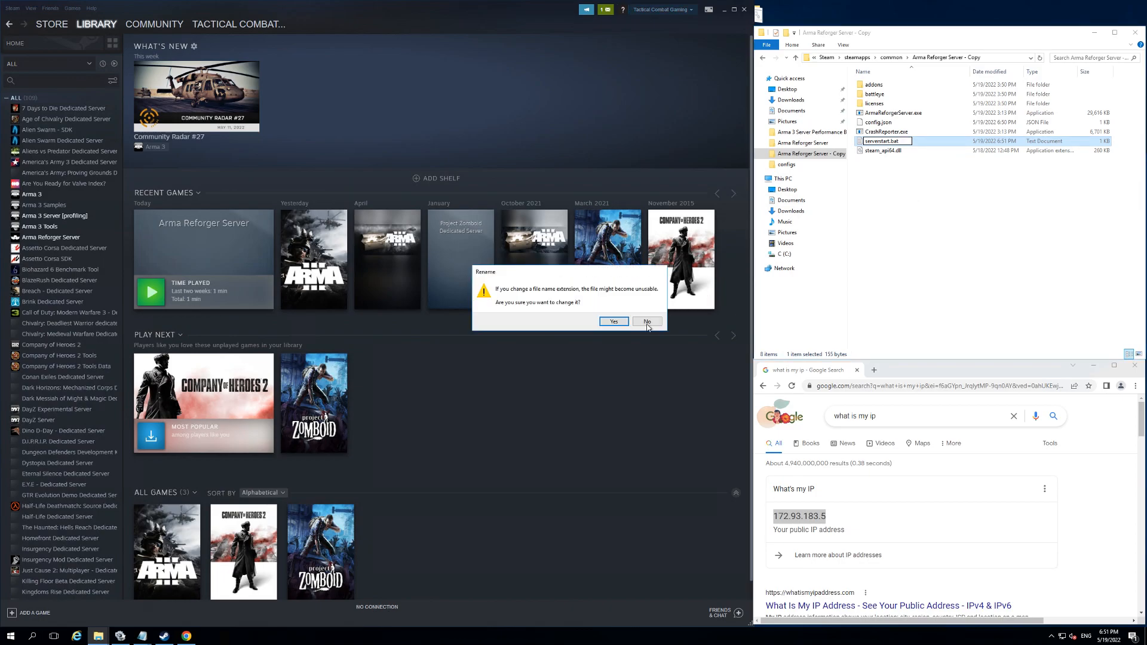
pyautogui.click(614, 322)
pyautogui.doubleClick(882, 141)
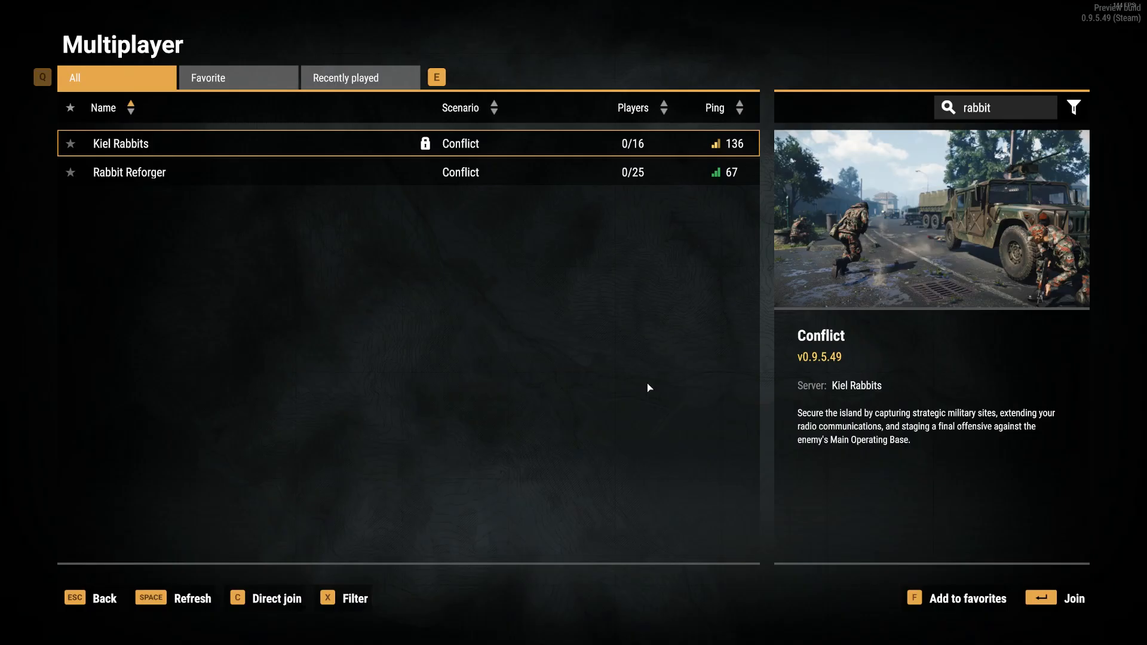
# Step: Join the Rabbit Reforger server in Arma Reforger's multiplayer list and continue past the briefing to deploy
pyautogui.doubleClick(405, 179)
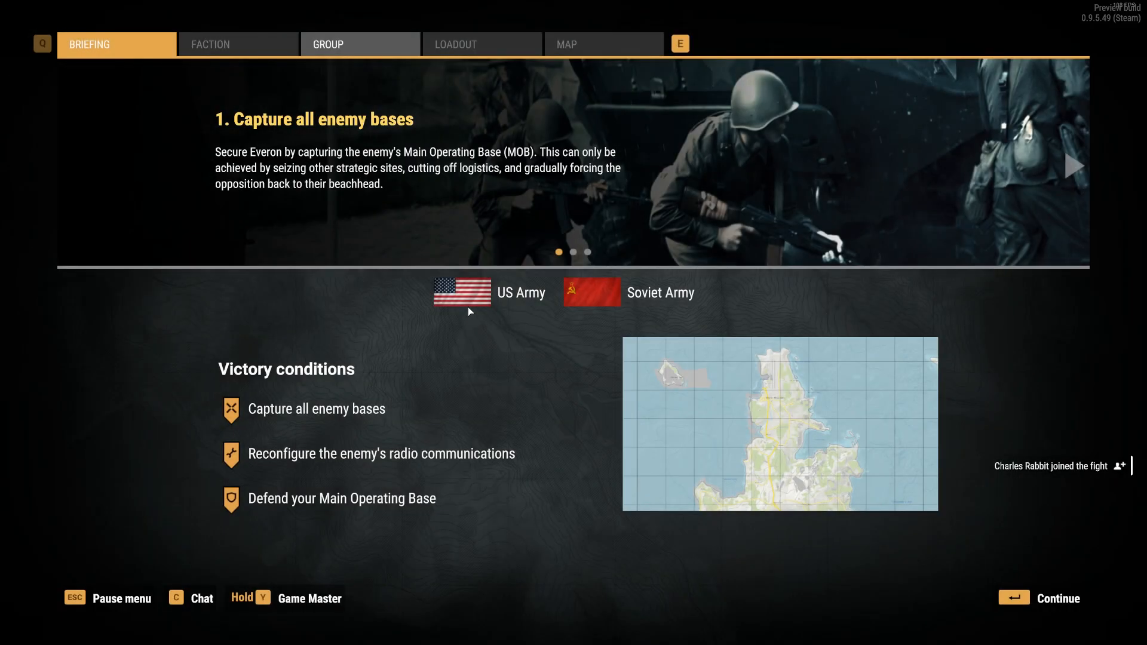
pyautogui.click(1040, 602)
pyautogui.click(1039, 602)
pyautogui.click(1037, 594)
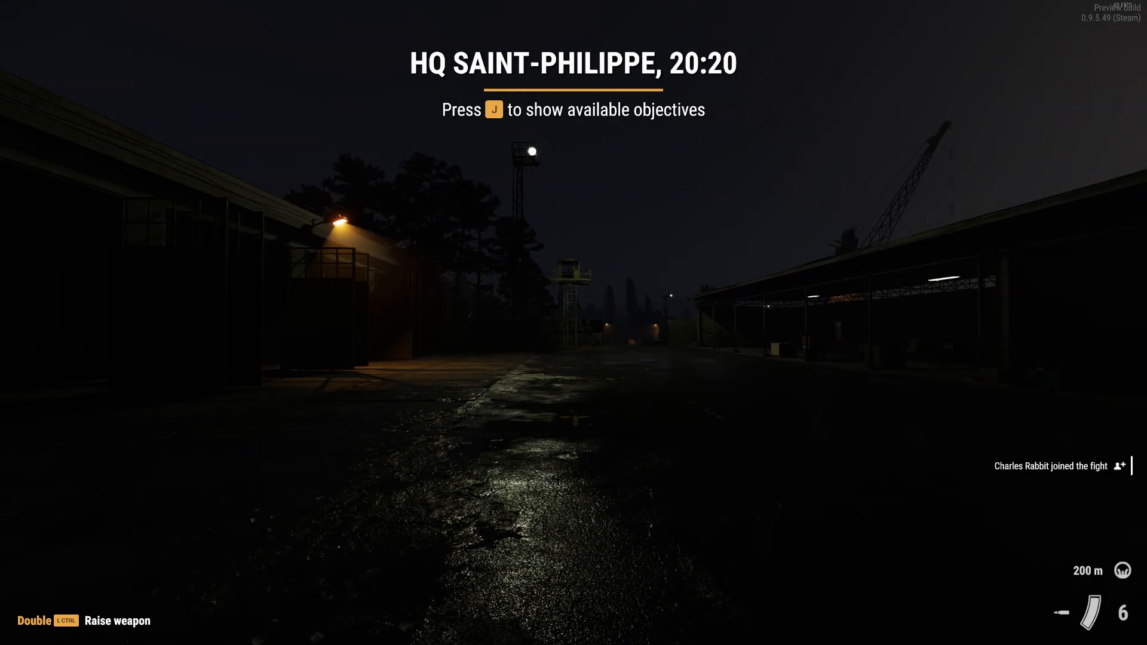
# Step: Gain admin rights by sending #login followed by the admin password in the global chat channel
pyautogui.press('Return')
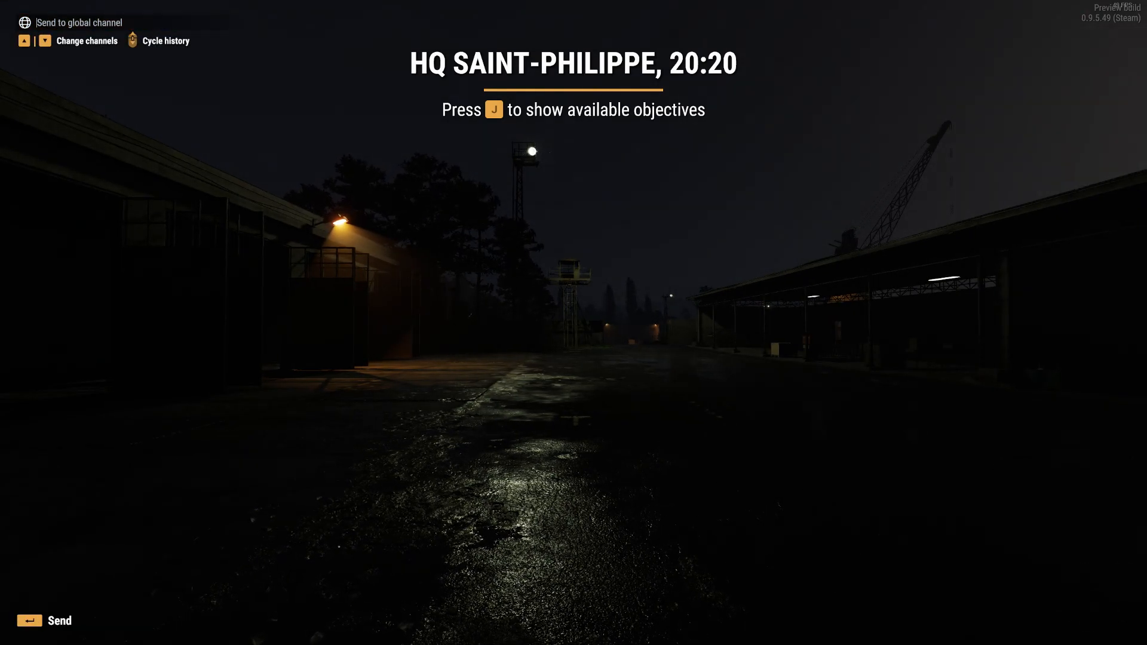
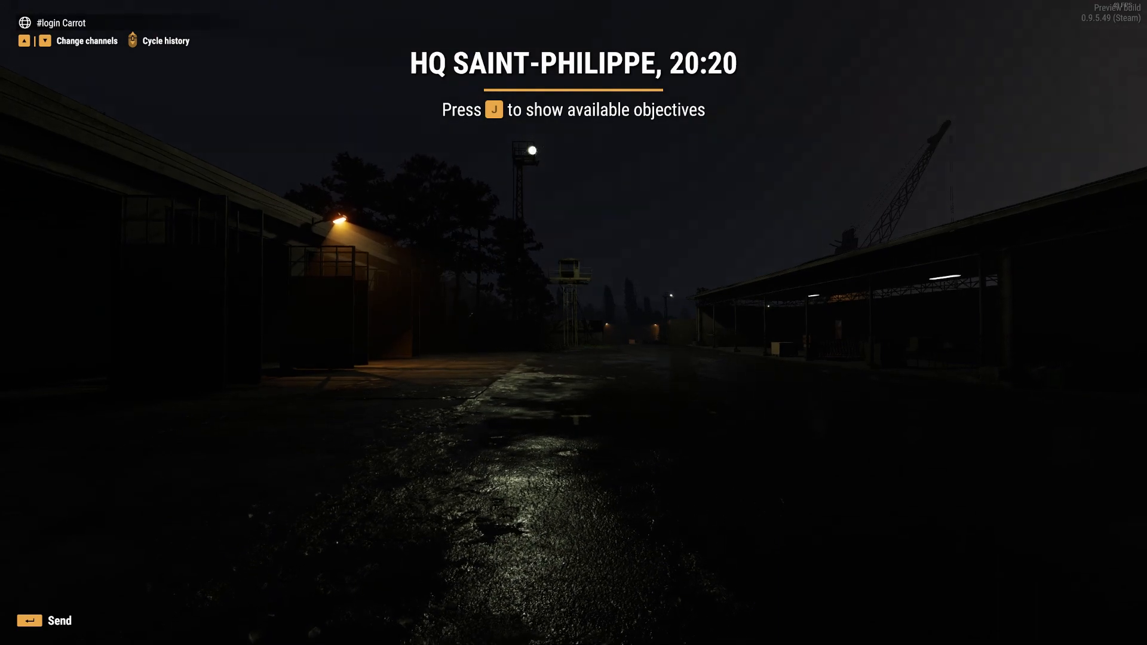
pyautogui.press('Return')
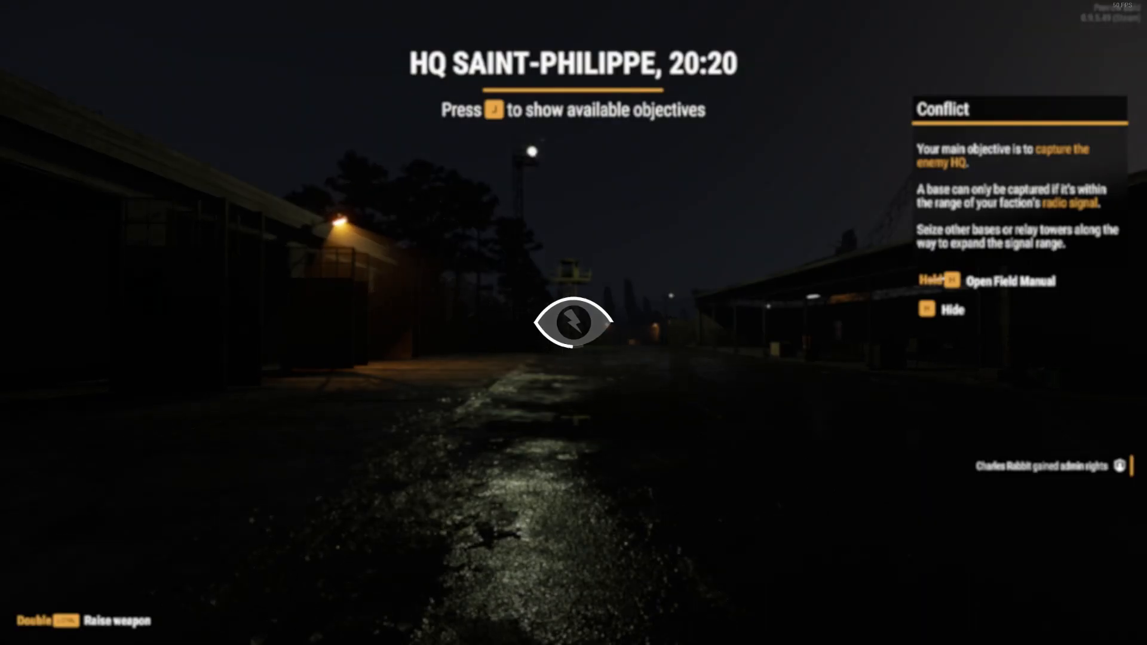
# Step: Switch to Game Master mode and review the scenario properties and the entity placement options
pyautogui.press('y')
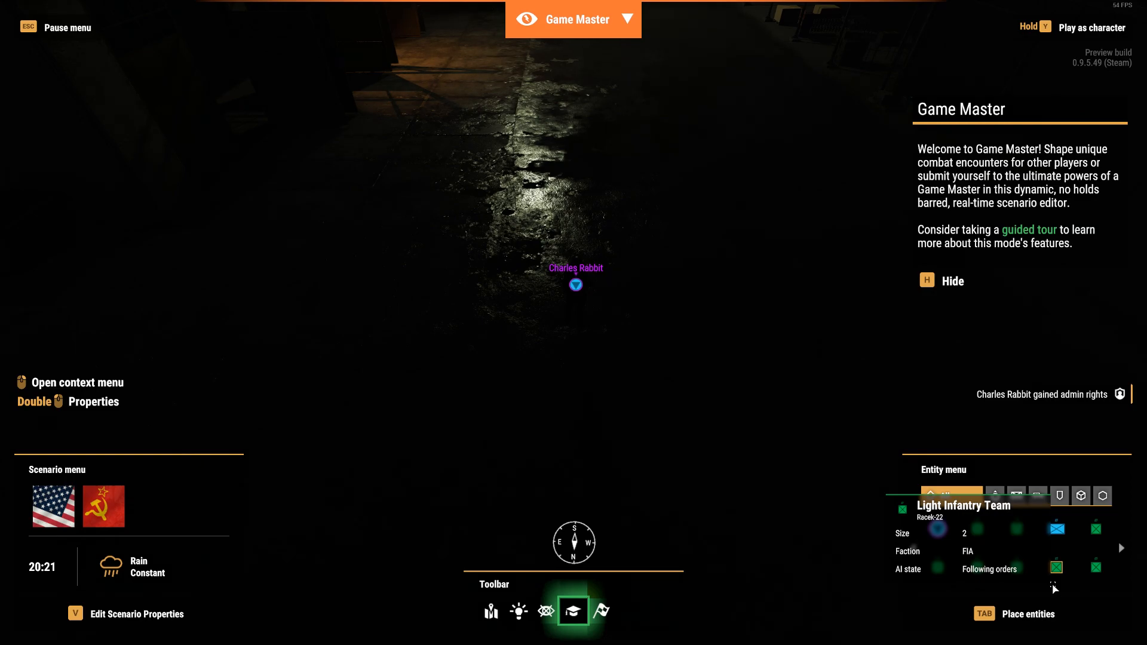
pyautogui.press('v')
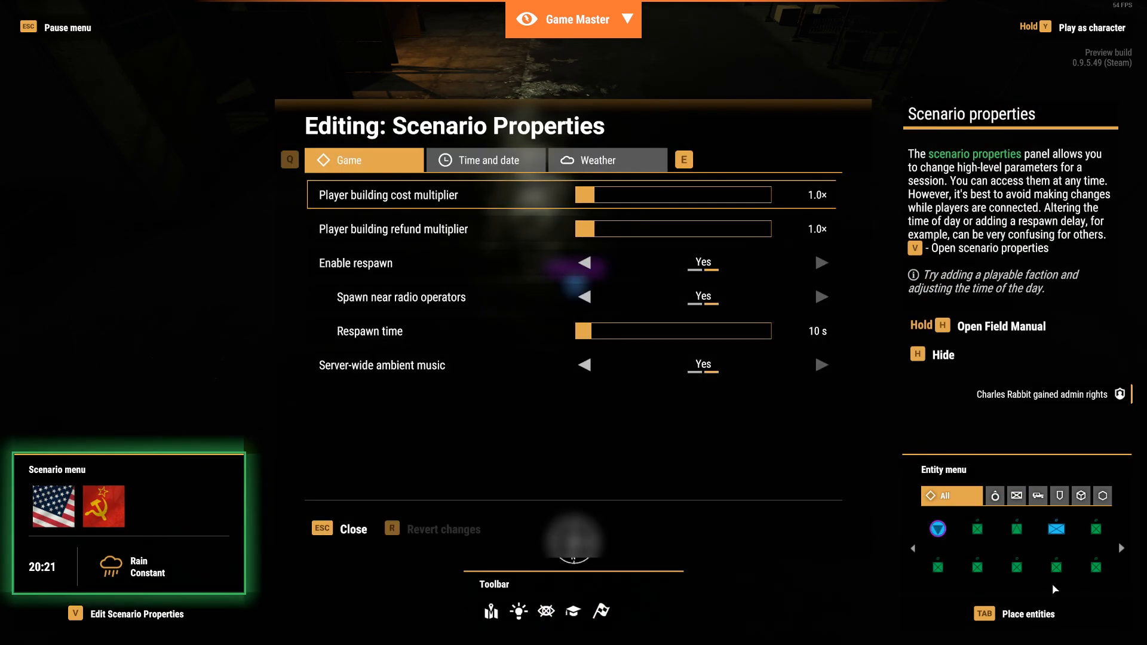
pyautogui.press('Escape')
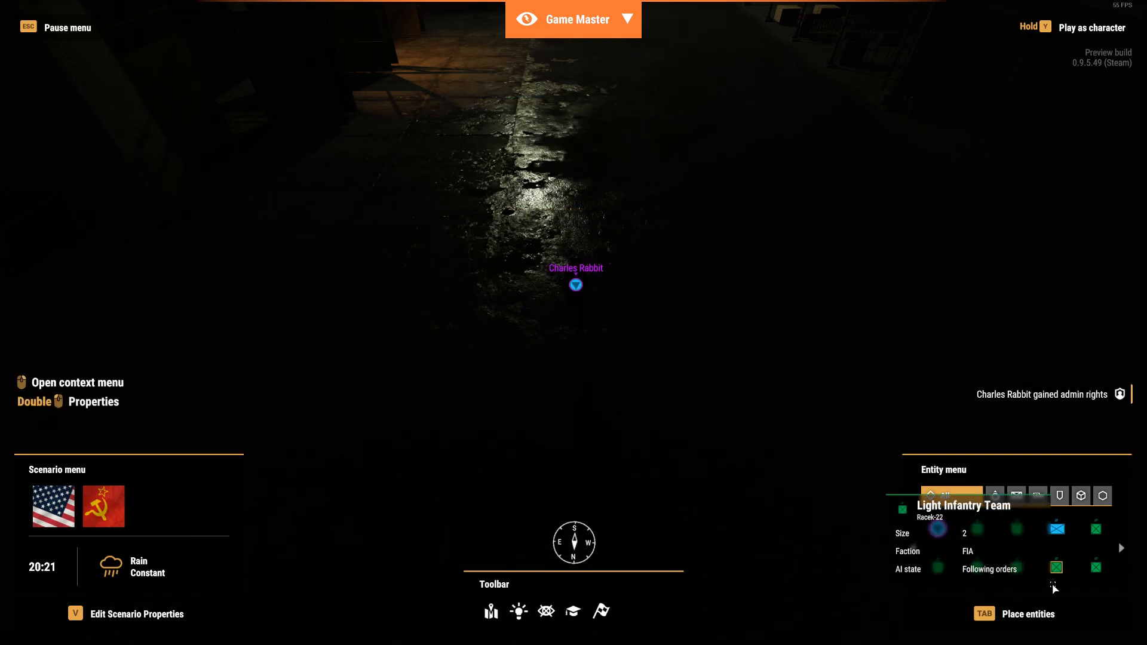
pyautogui.press('Tab')
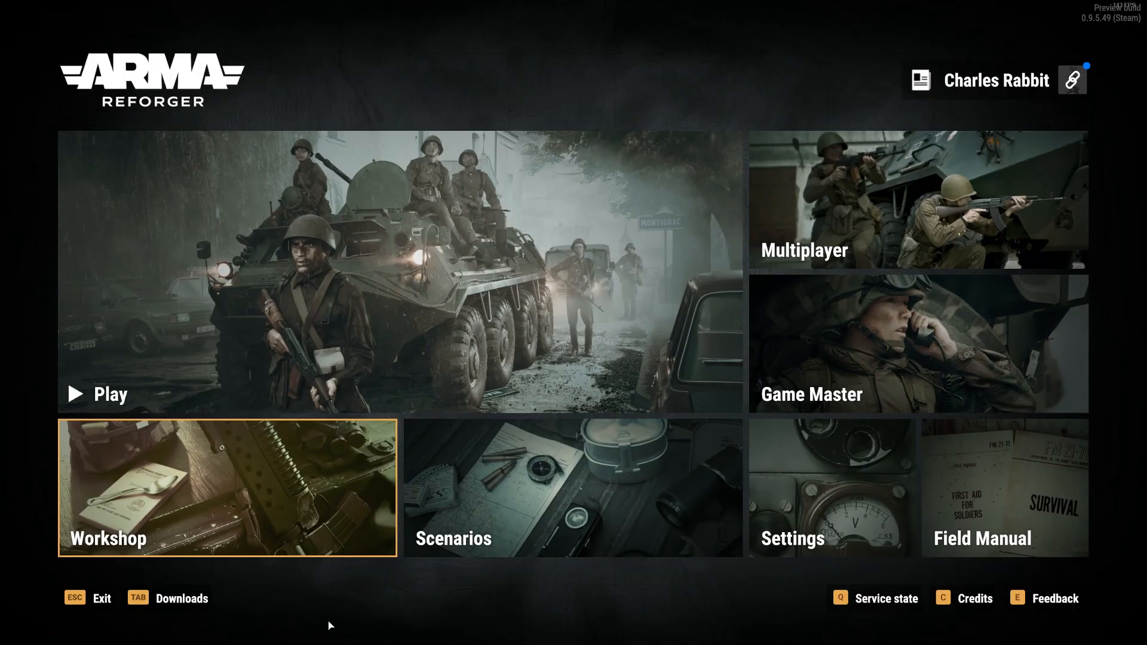
# Step: Browse the first two pages of mods in the Arma Reforger Workshop and leave it
pyautogui.click(286, 501)
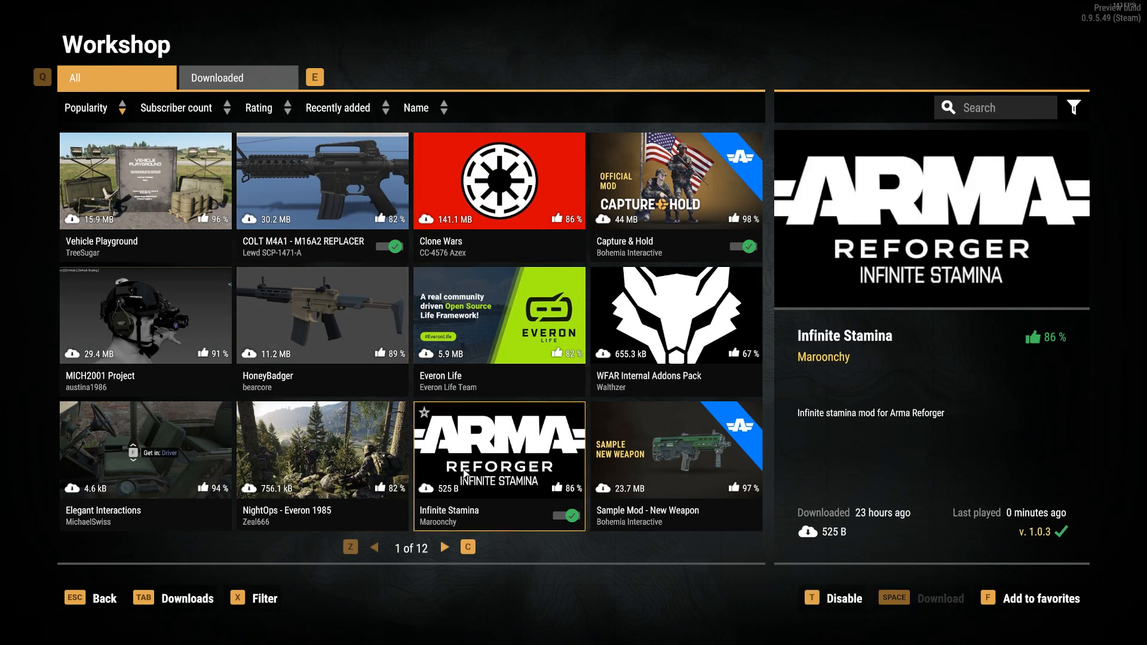
pyautogui.click(445, 548)
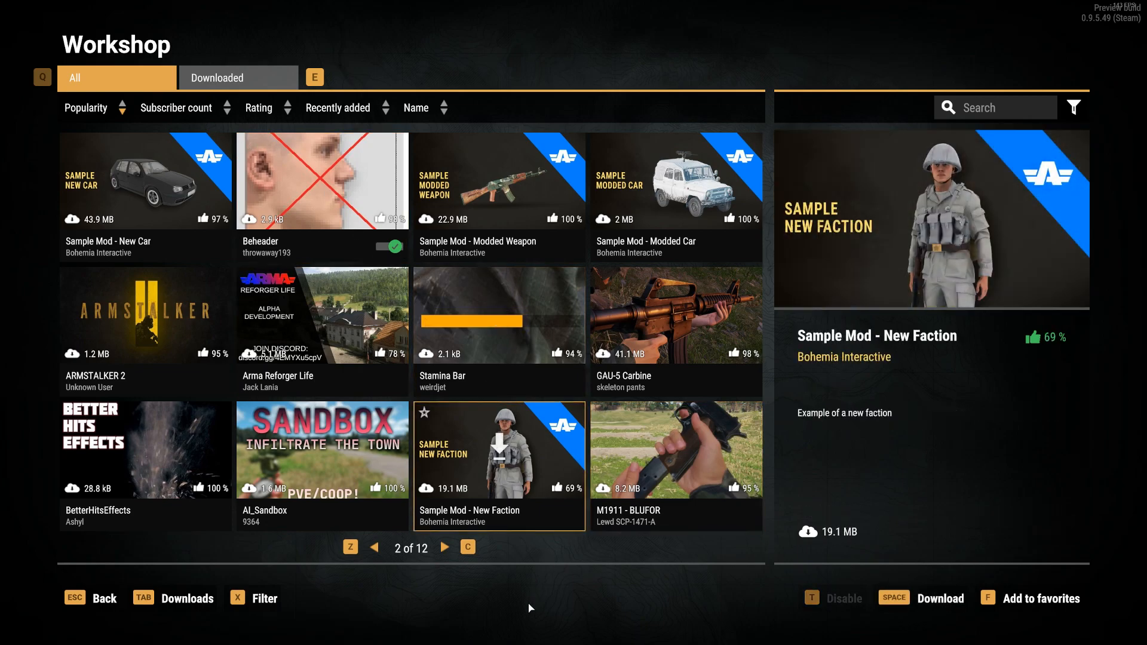
pyautogui.press('Escape')
pyautogui.press('Escape')
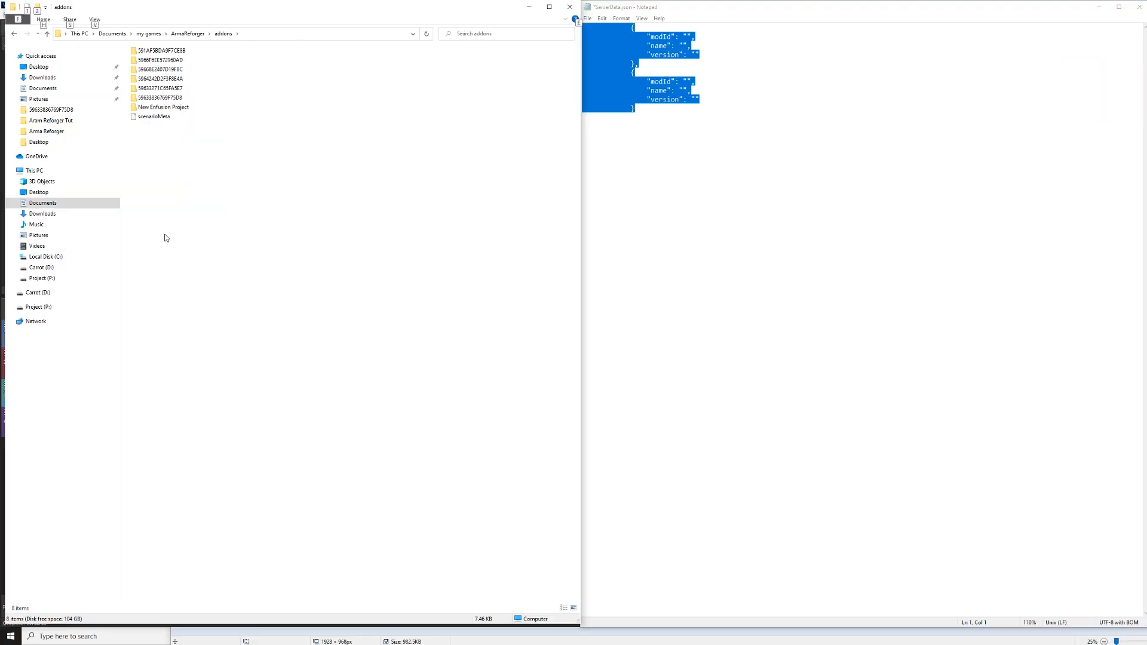
# Step: Switch to File Explorer and open the Documents\my games\ArmaReforger\addons folder
pyautogui.click(54, 203)
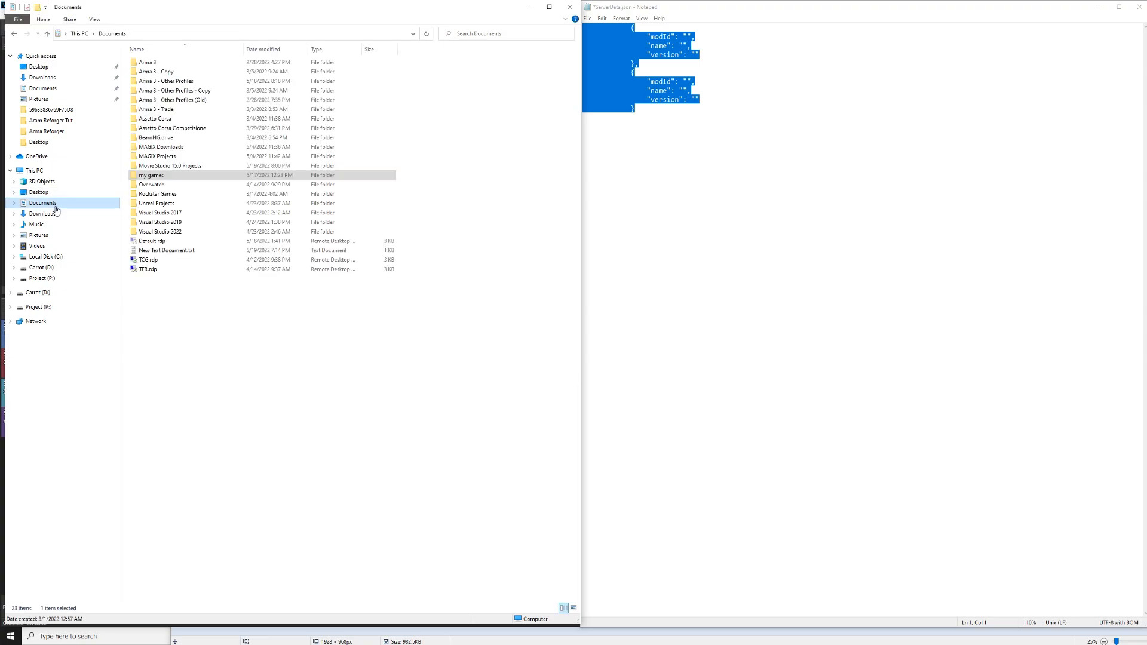
pyautogui.doubleClick(158, 175)
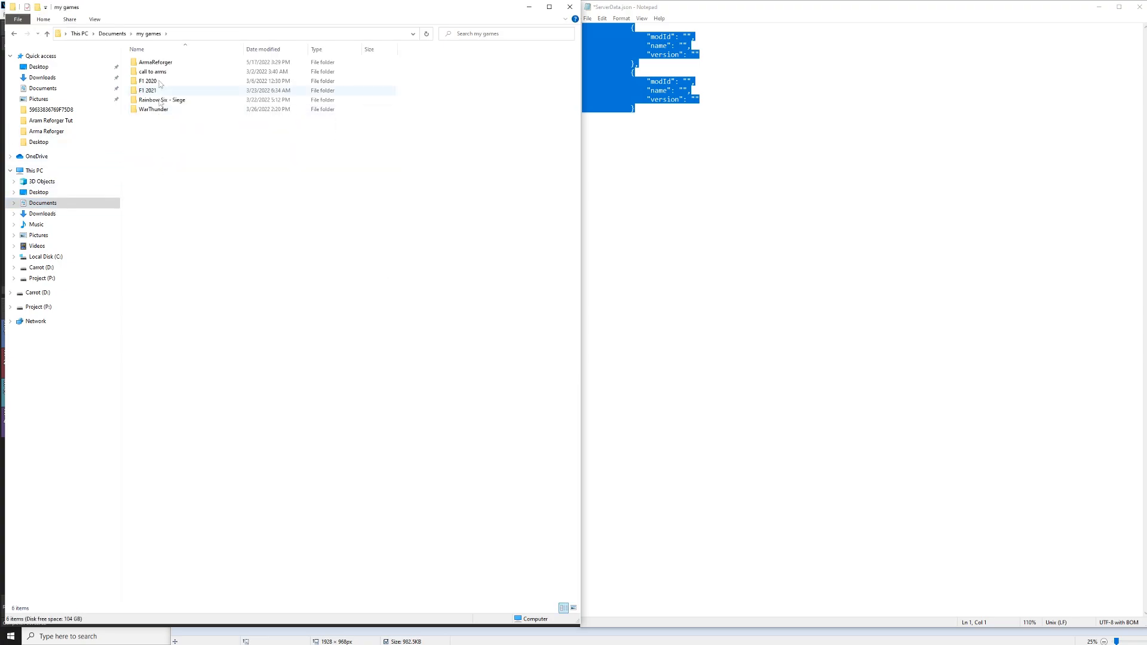
pyautogui.doubleClick(162, 63)
pyautogui.doubleClick(148, 63)
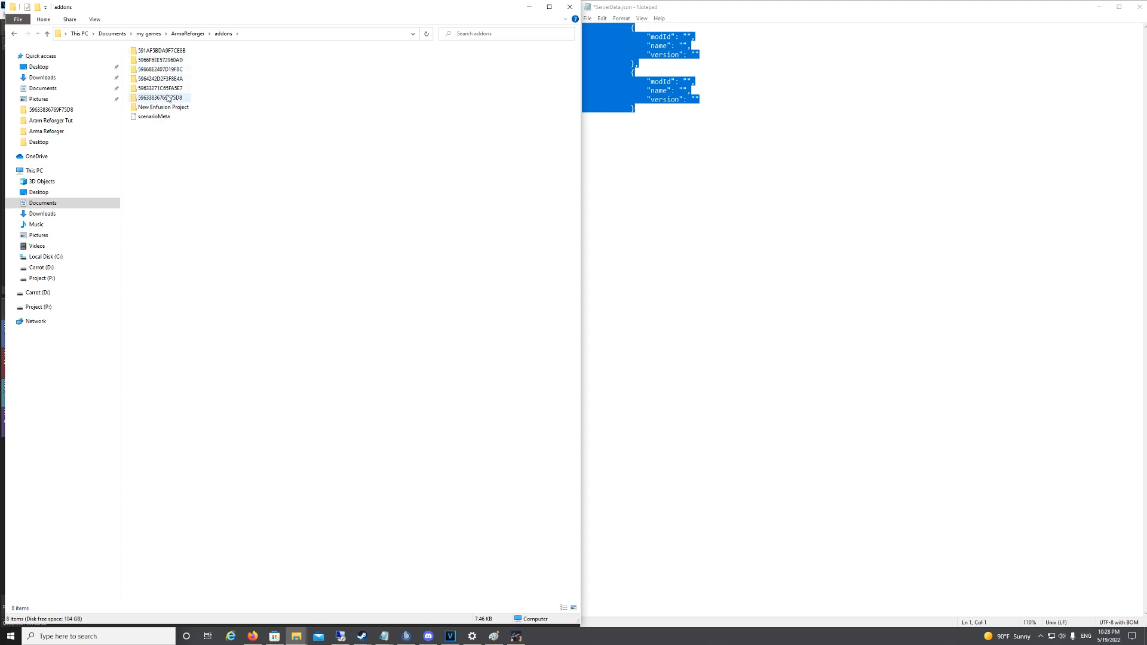
# Step: Examine the two template mod entries with modId, name and version fields in the Notepad file
pyautogui.click(612, 164)
pyautogui.moveTo(660, 136); pyautogui.dragTo(562, 26)
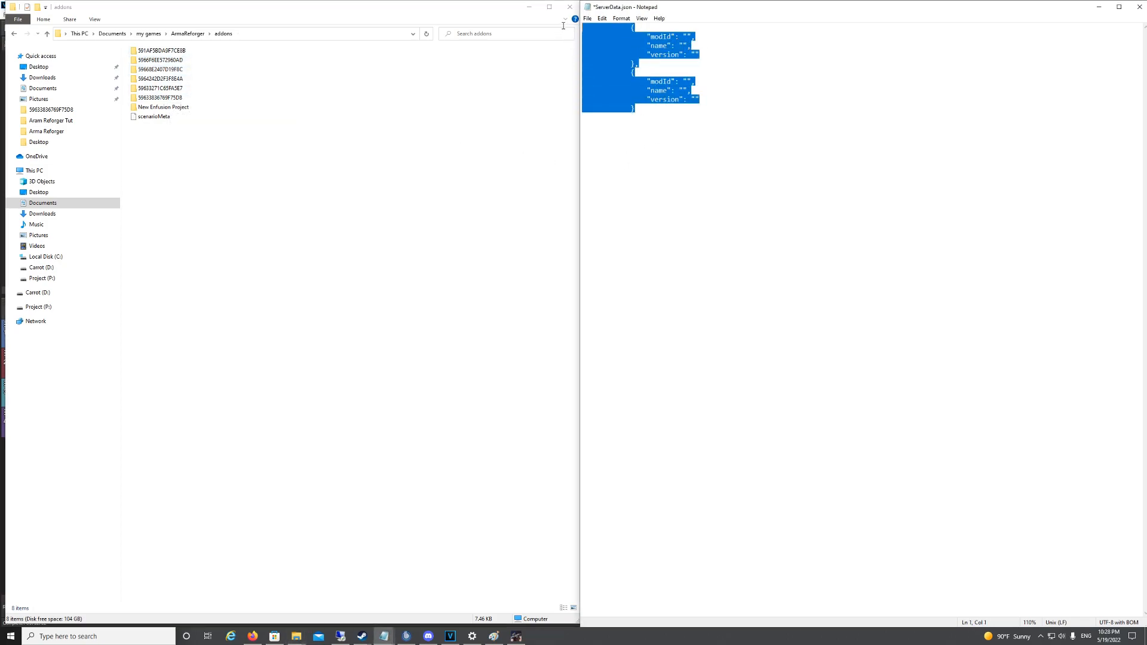
pyautogui.click(686, 167)
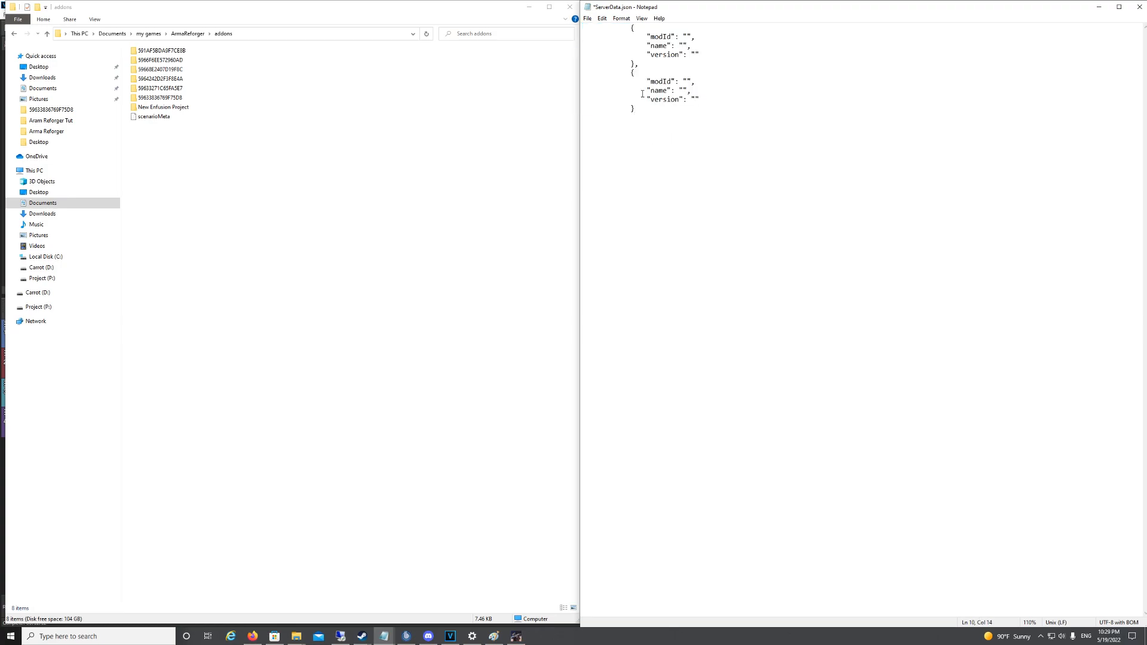
pyautogui.moveTo(690, 112); pyautogui.dragTo(577, 30)
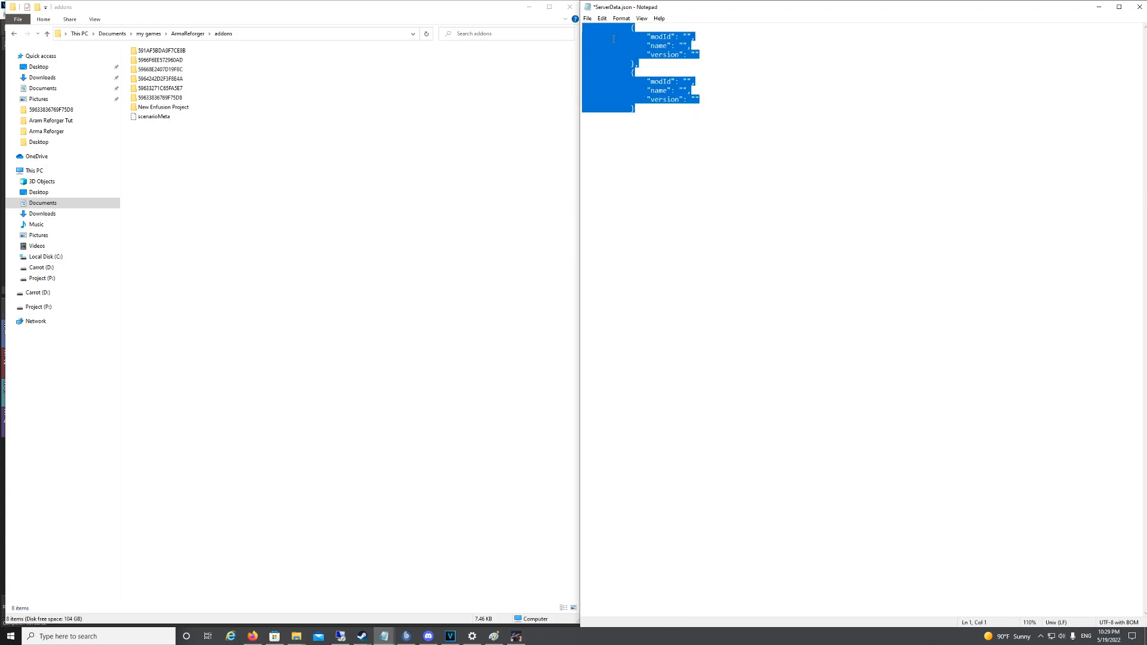
pyautogui.click(651, 189)
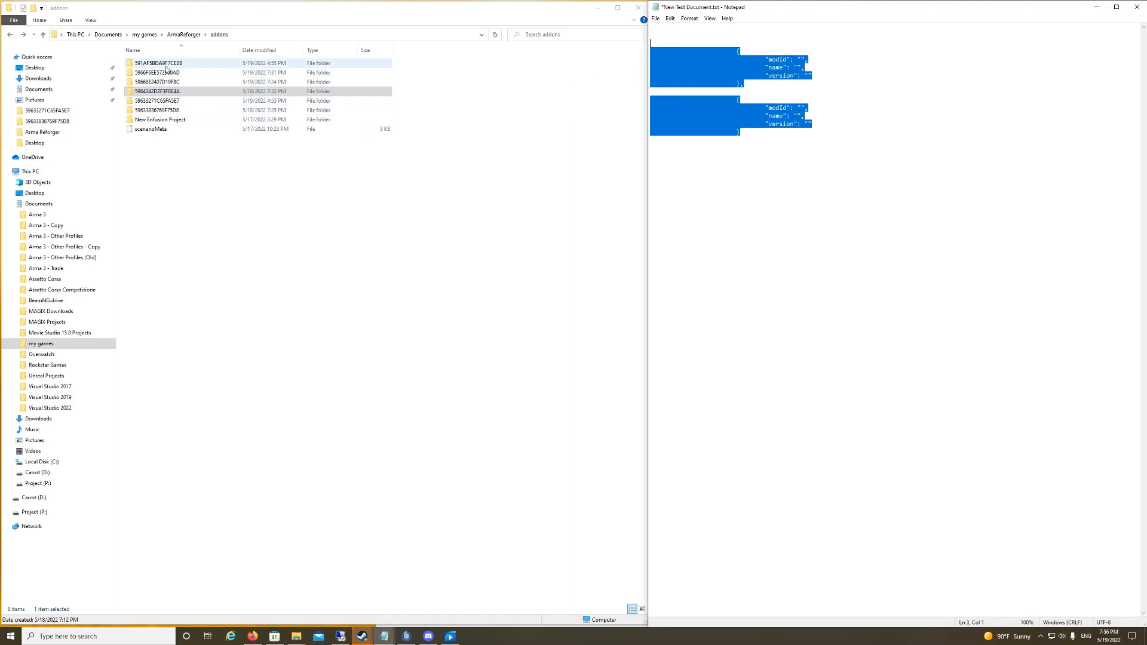
# Step: Look through the contents of the first three mod folders in addons
pyautogui.doubleClick(164, 66)
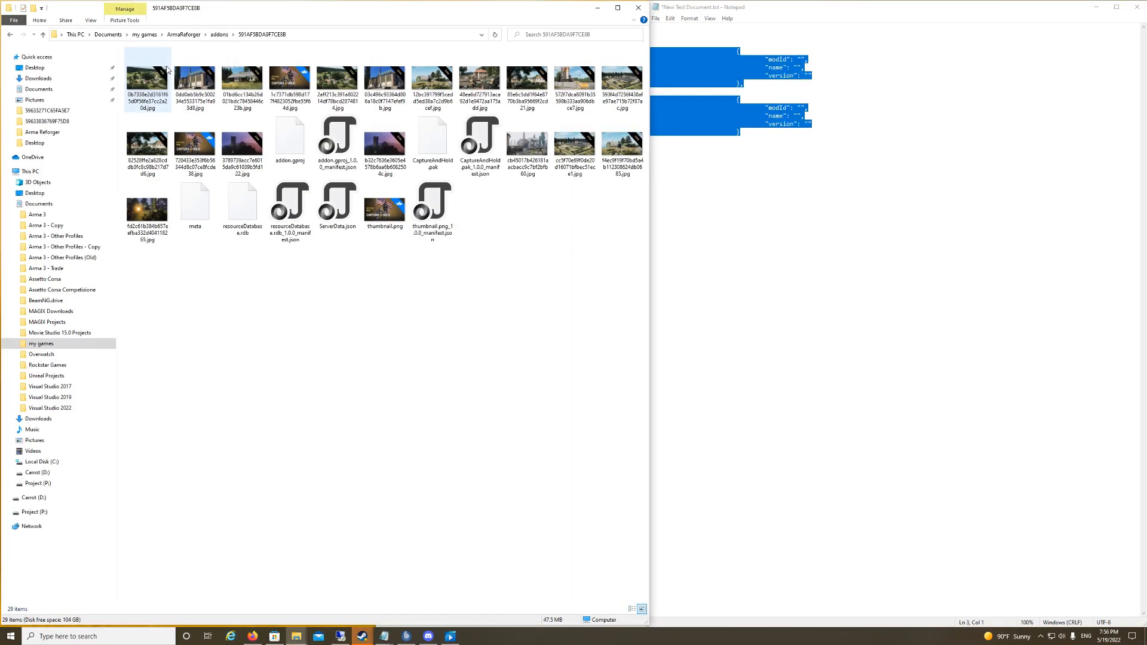
pyautogui.hotkey('alt', 'Left')
pyautogui.doubleClick(162, 73)
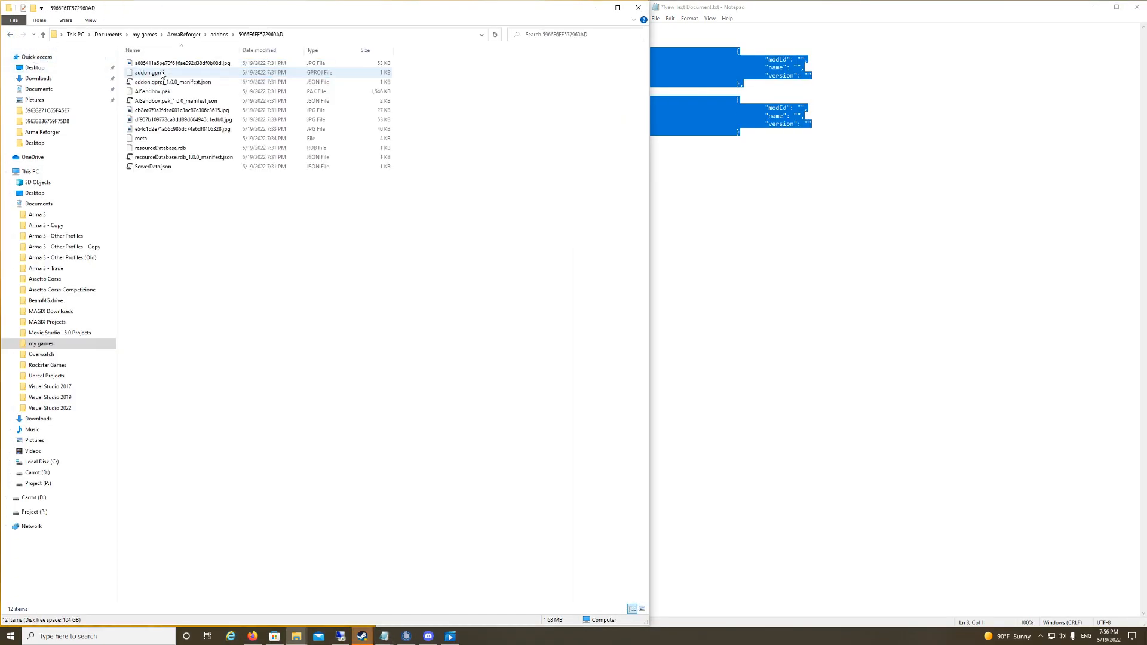
pyautogui.hotkey('alt', 'Left')
pyautogui.doubleClick(162, 84)
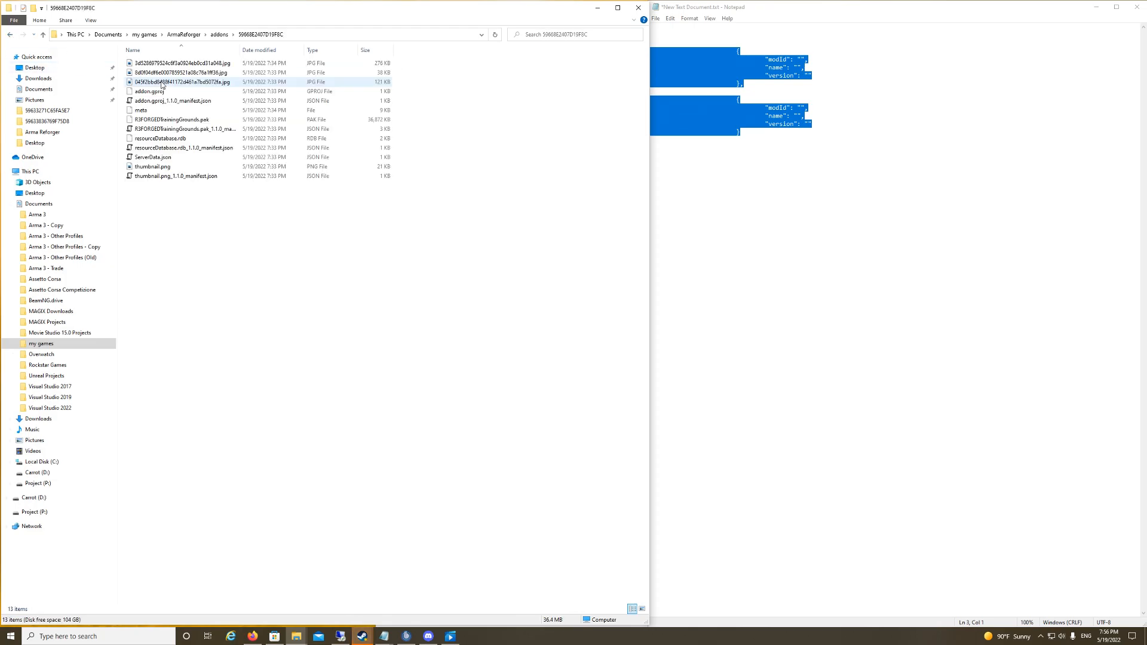
pyautogui.click(10, 35)
# Step: Open ServerData.json from the addons folder 5964242D2F3F8E4A in Notepad
pyautogui.doubleClick(157, 91)
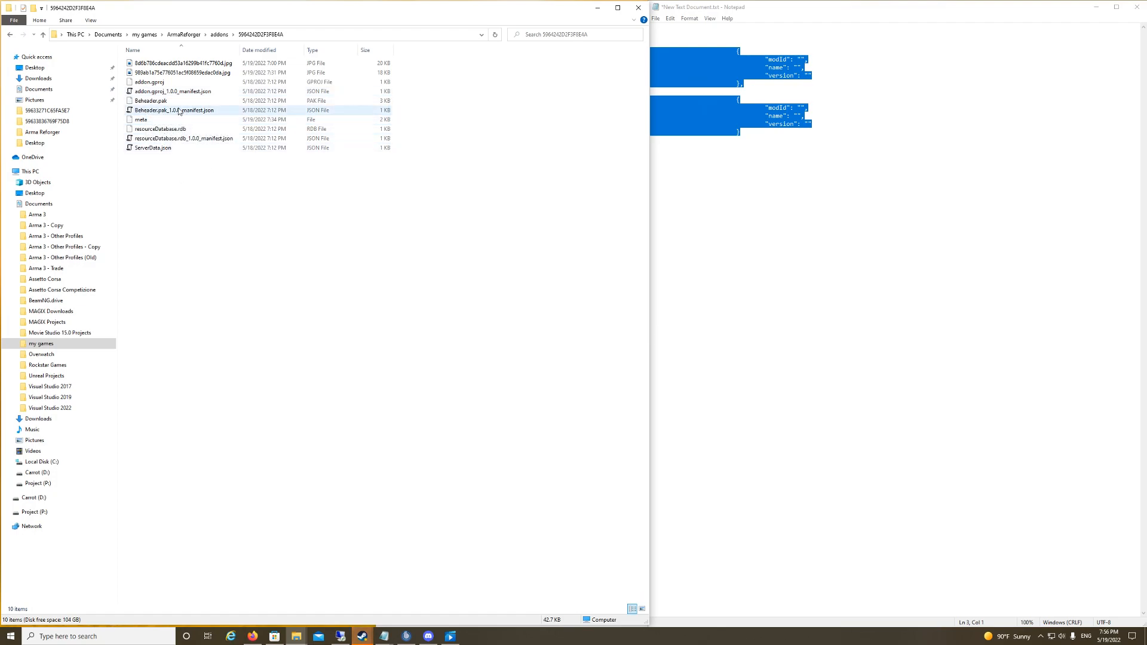
pyautogui.click(147, 151)
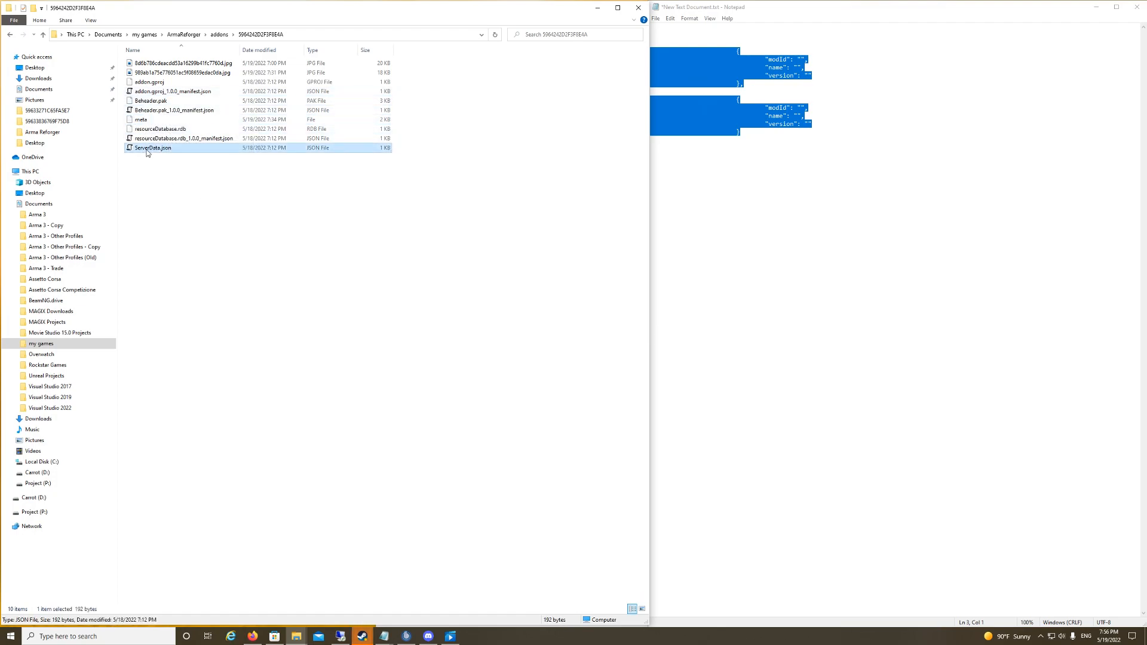
pyautogui.rightClick(166, 147)
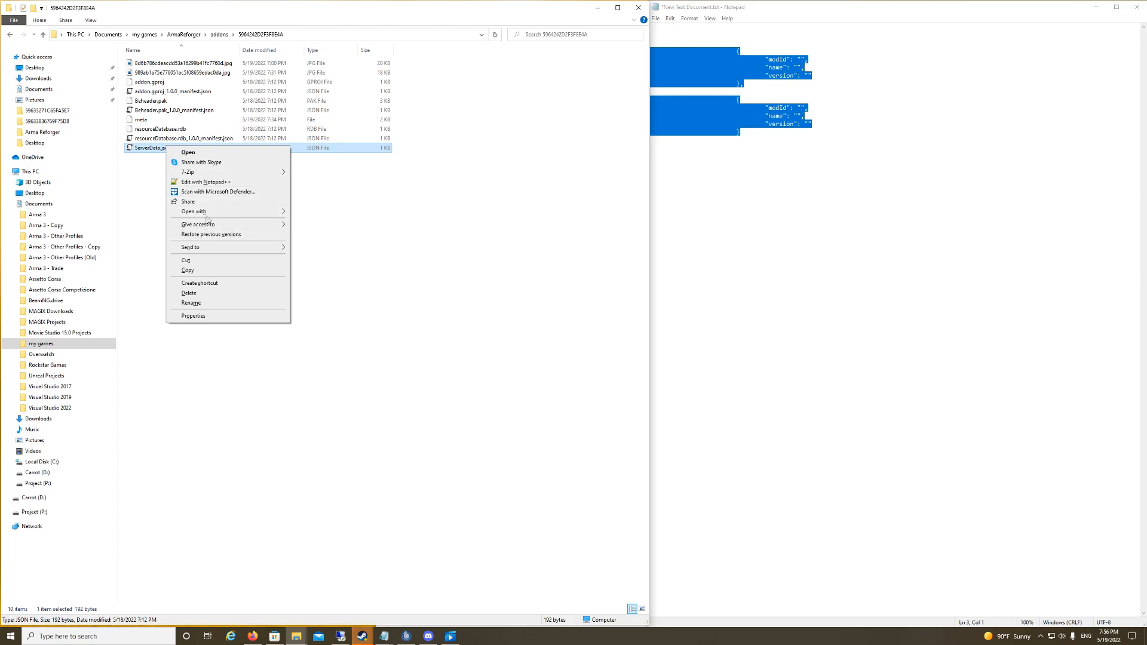
pyautogui.moveTo(206, 212)
pyautogui.click(318, 255)
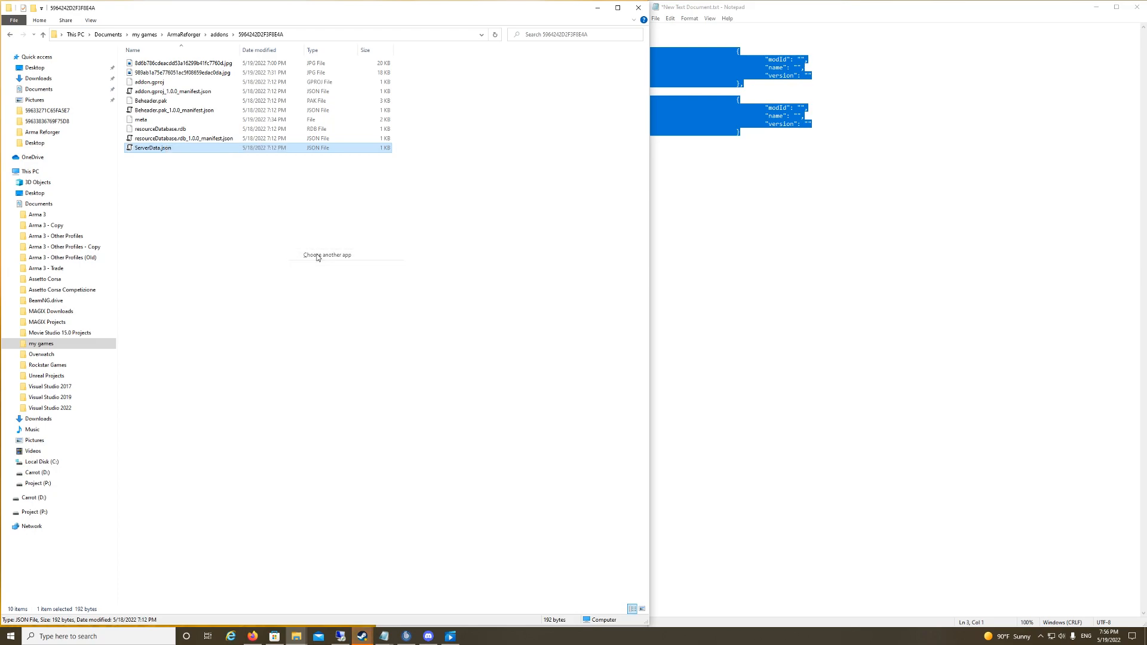
pyautogui.click(527, 321)
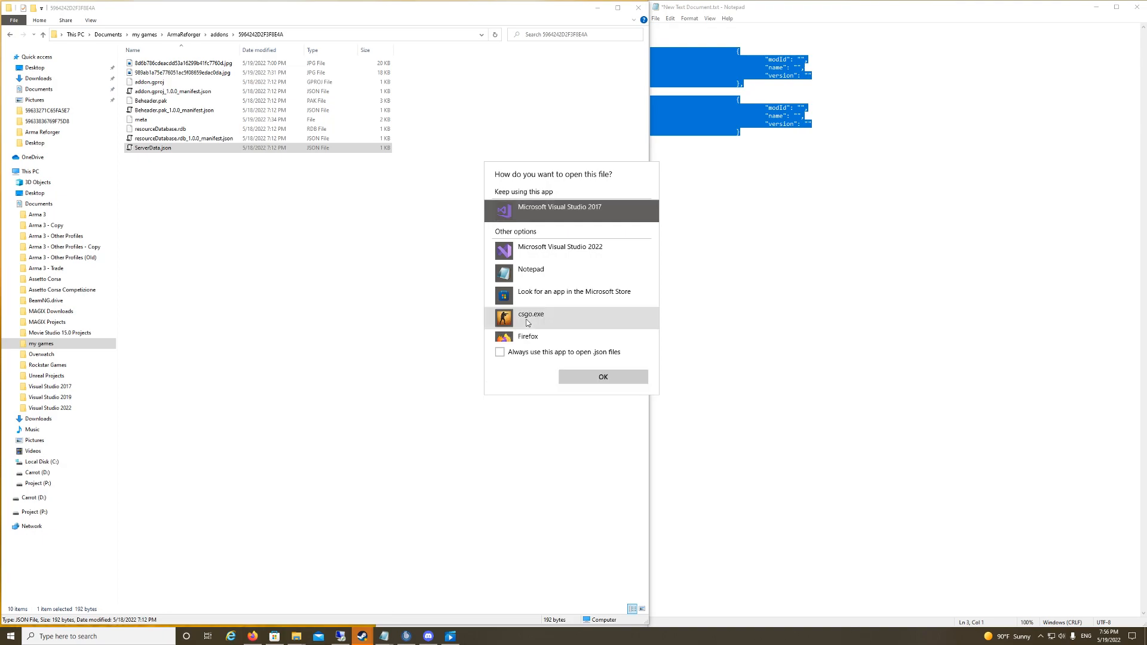
pyautogui.click(529, 274)
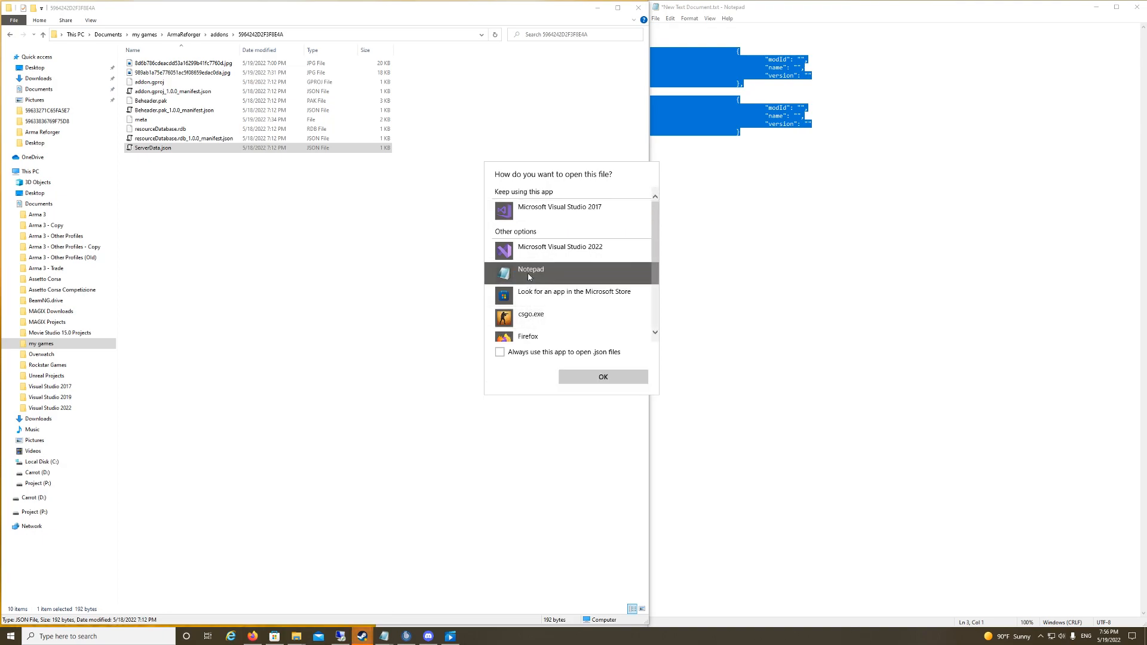
pyautogui.click(599, 377)
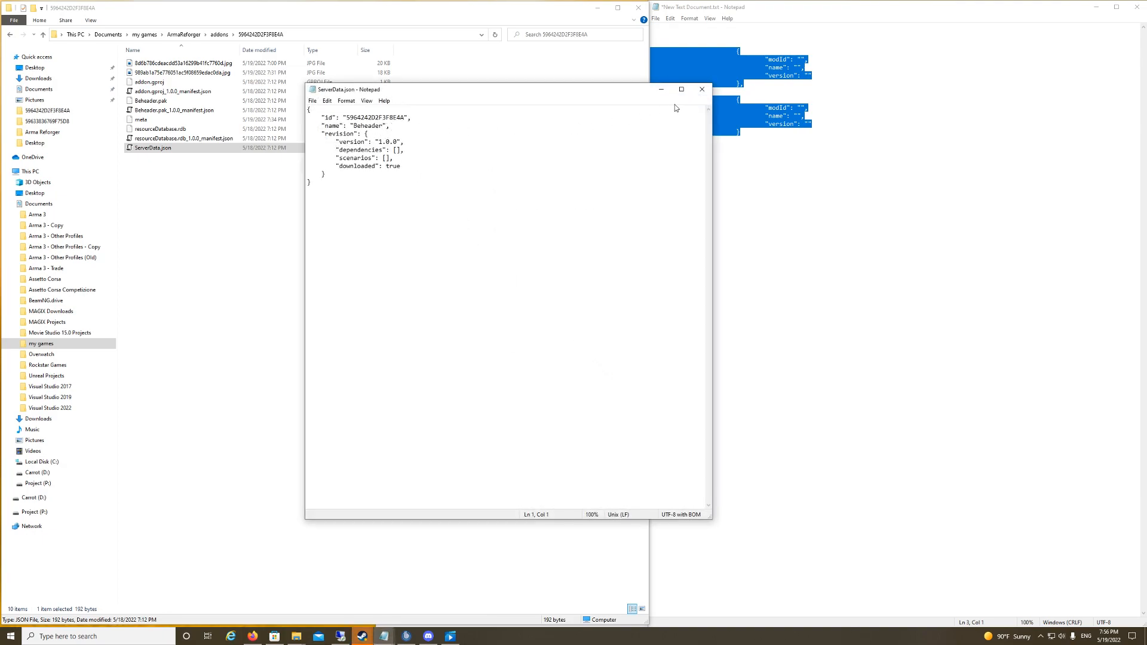
# Step: Copy the id 5964242D2F3F8E4A from ServerData.json into the modId field of the first mod entry
pyautogui.moveTo(346, 117); pyautogui.dragTo(405, 118)
pyautogui.rightClick(400, 119)
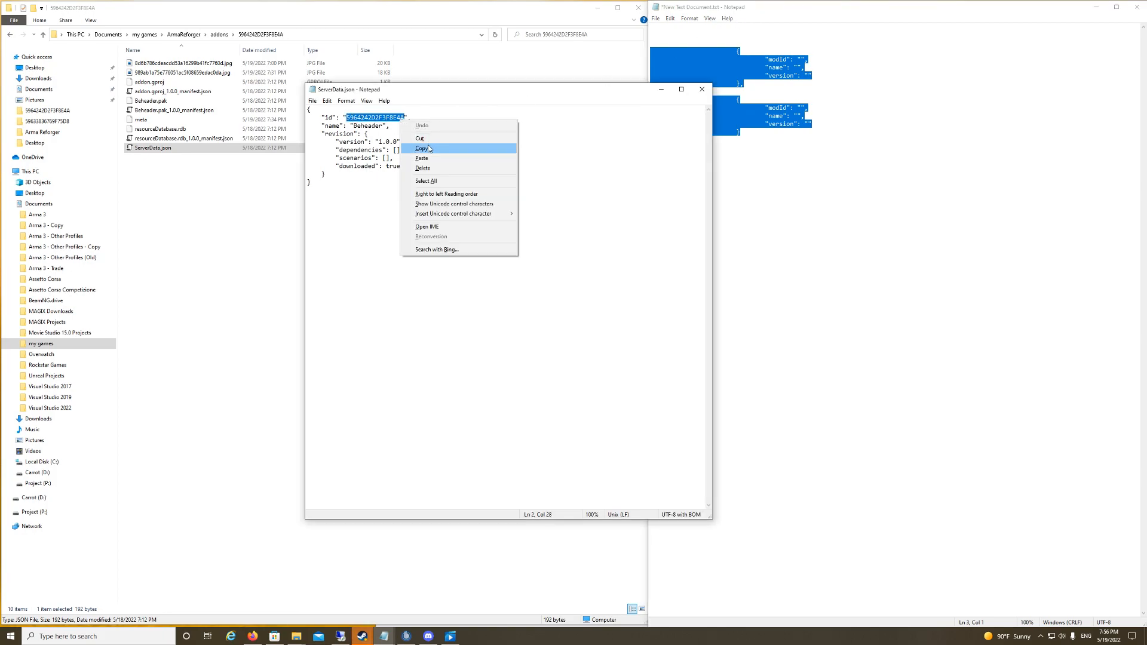
pyautogui.click(428, 148)
pyautogui.click(800, 59)
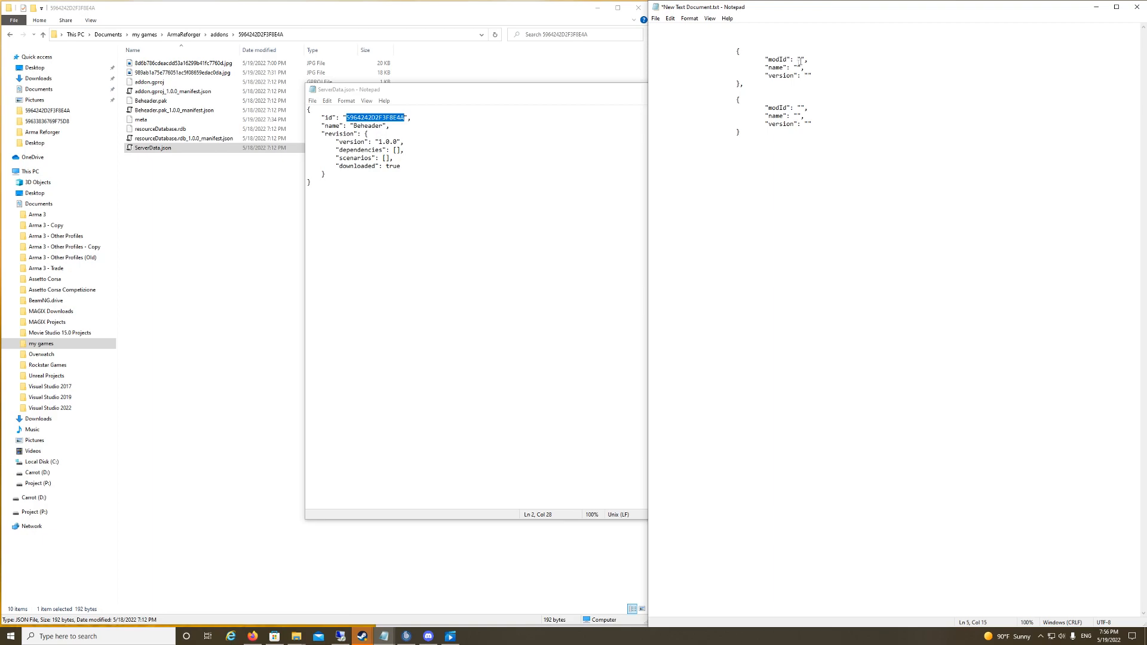
pyautogui.hotkey('ctrl', 'v')
# Step: Fill the first mod entry with the name Beheader and version 1.0.0 copied from ServerData.json
pyautogui.moveTo(385, 126); pyautogui.dragTo(353, 126)
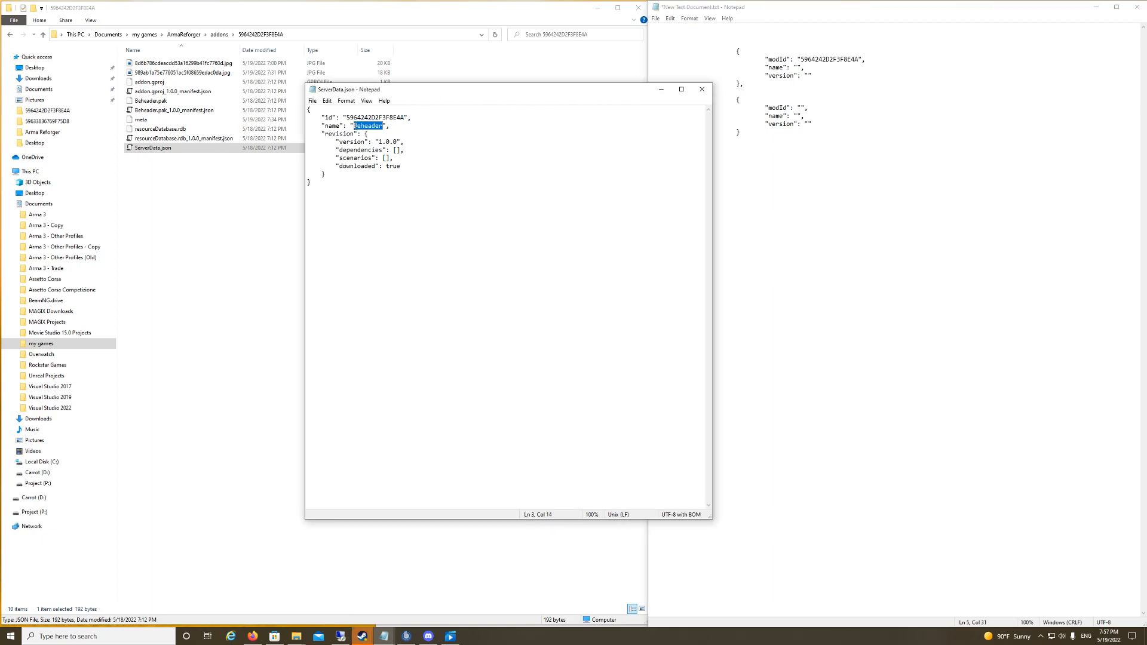
pyautogui.hotkey('ctrl', 'c')
pyautogui.click(803, 66)
pyautogui.hotkey('ctrl', 'v')
pyautogui.click(396, 142)
pyautogui.moveTo(396, 142); pyautogui.dragTo(378, 141)
pyautogui.hotkey('ctrl', 'c')
pyautogui.click(809, 76)
pyautogui.hotkey('ctrl', 'v')
pyautogui.click(849, 211)
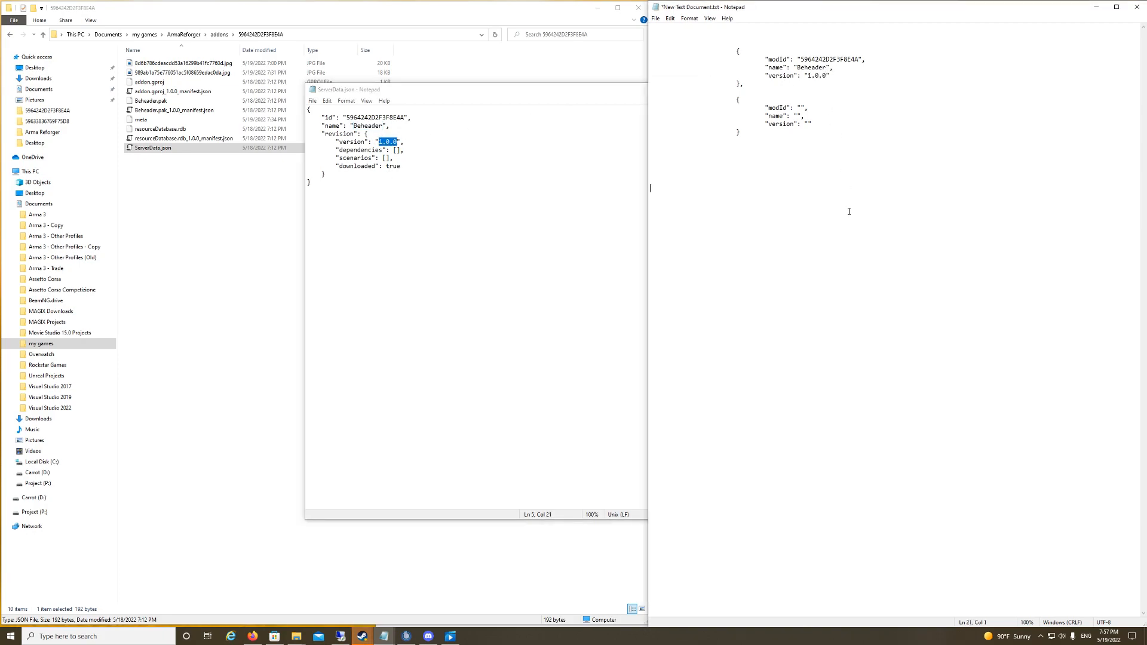
pyautogui.click(15, 38)
pyautogui.click(15, 37)
pyautogui.doubleClick(182, 101)
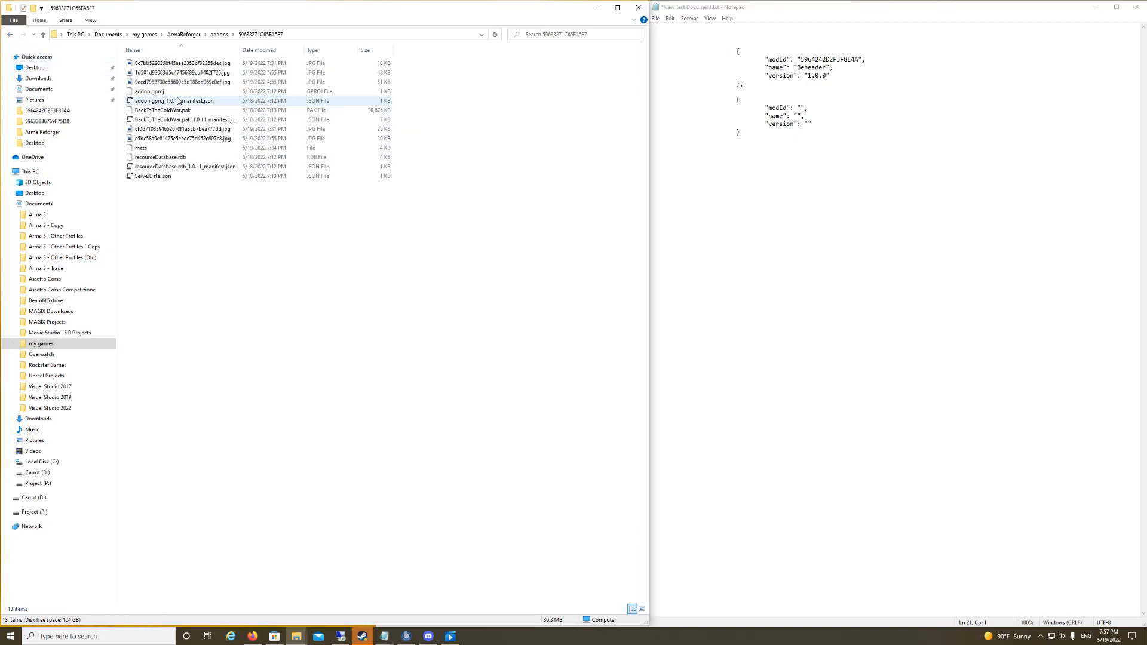
pyautogui.click(10, 34)
pyautogui.doubleClick(173, 110)
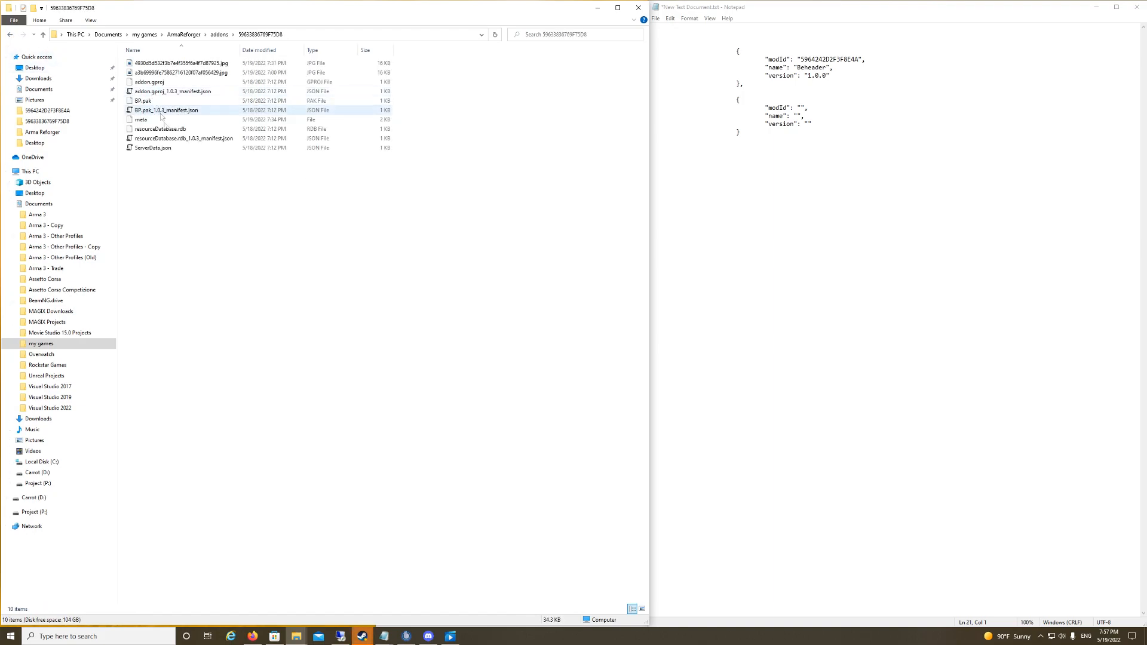
pyautogui.doubleClick(153, 73)
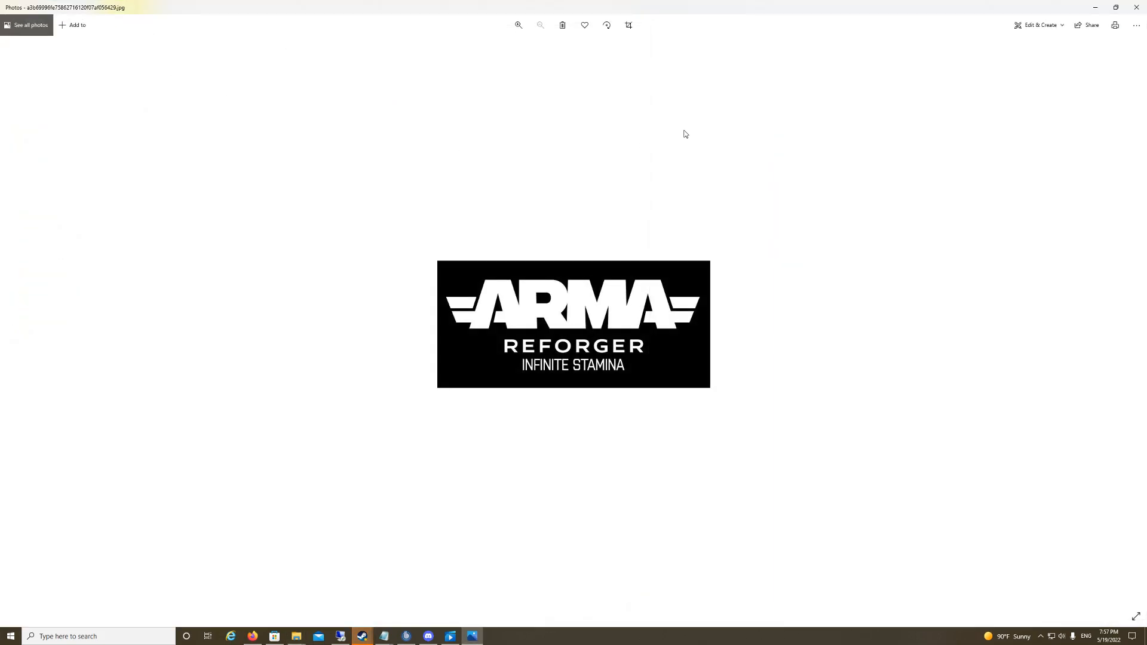
pyautogui.click(1137, 7)
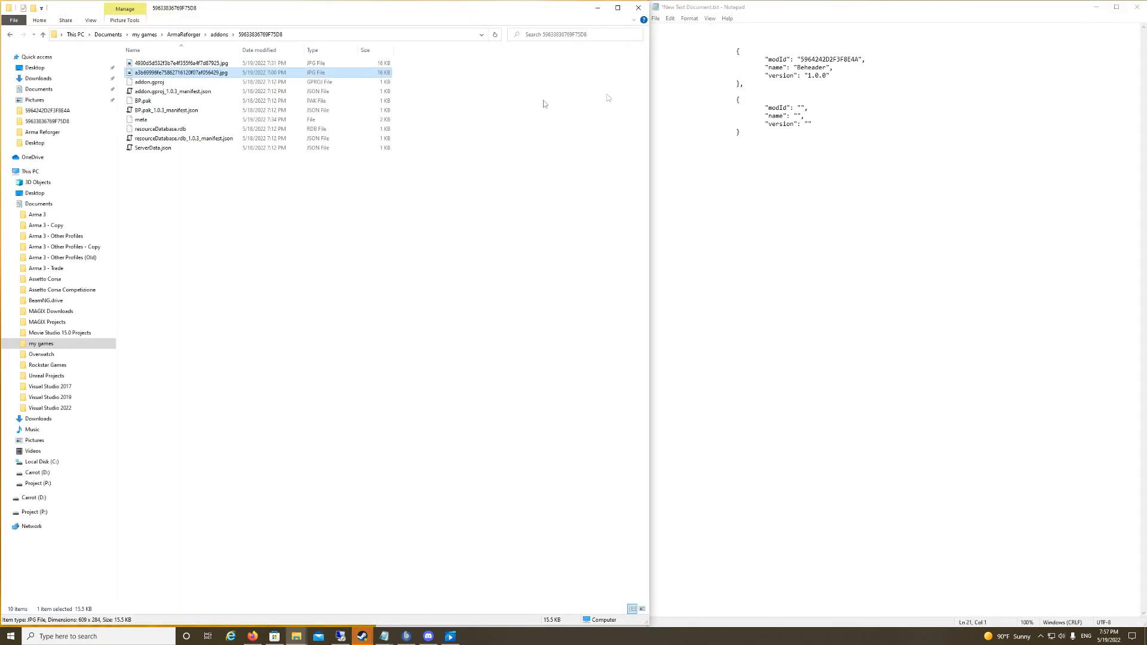
pyautogui.rightClick(188, 149)
pyautogui.rightClick(163, 149)
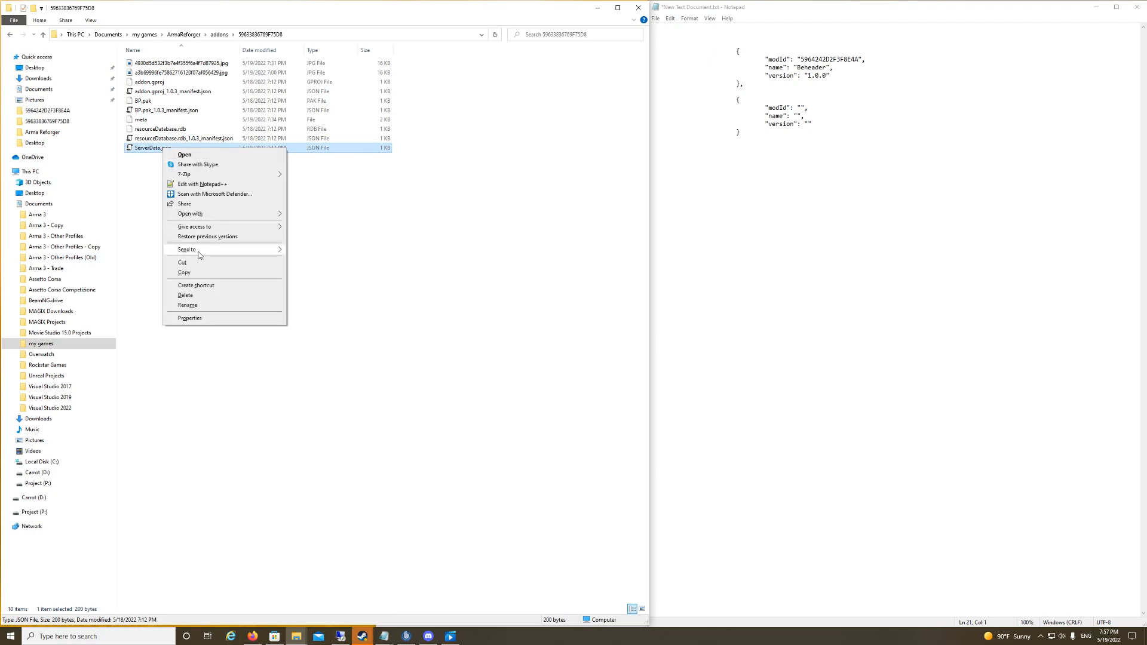
pyautogui.click(207, 186)
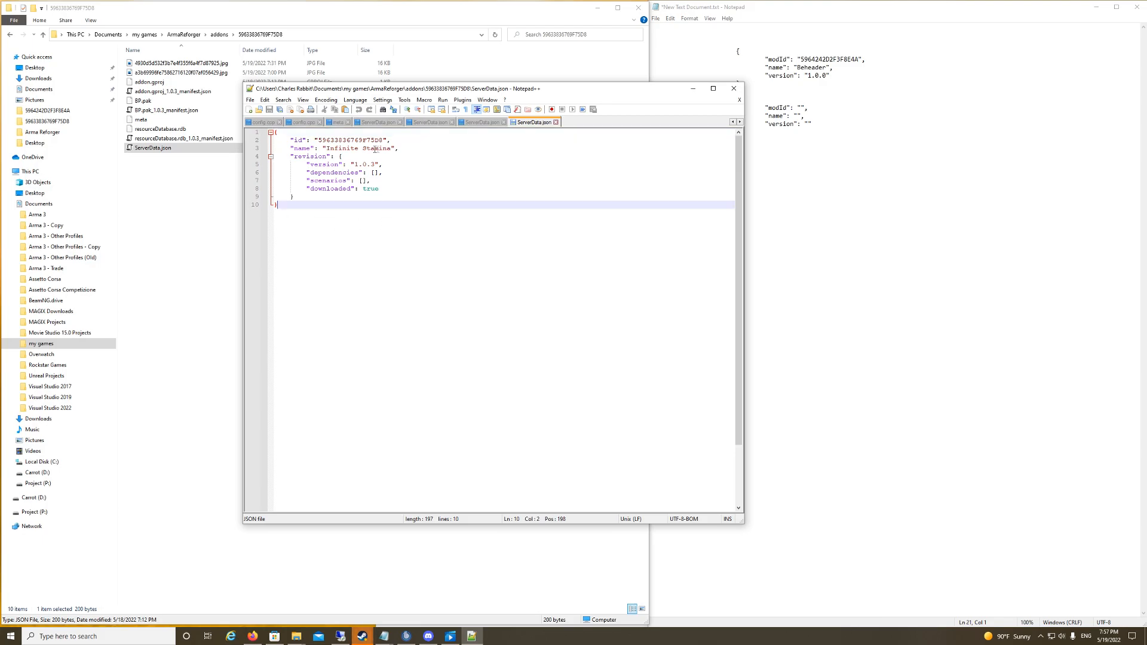
pyautogui.moveTo(386, 139); pyautogui.dragTo(319, 140)
pyautogui.rightClick(336, 140)
pyautogui.click(356, 156)
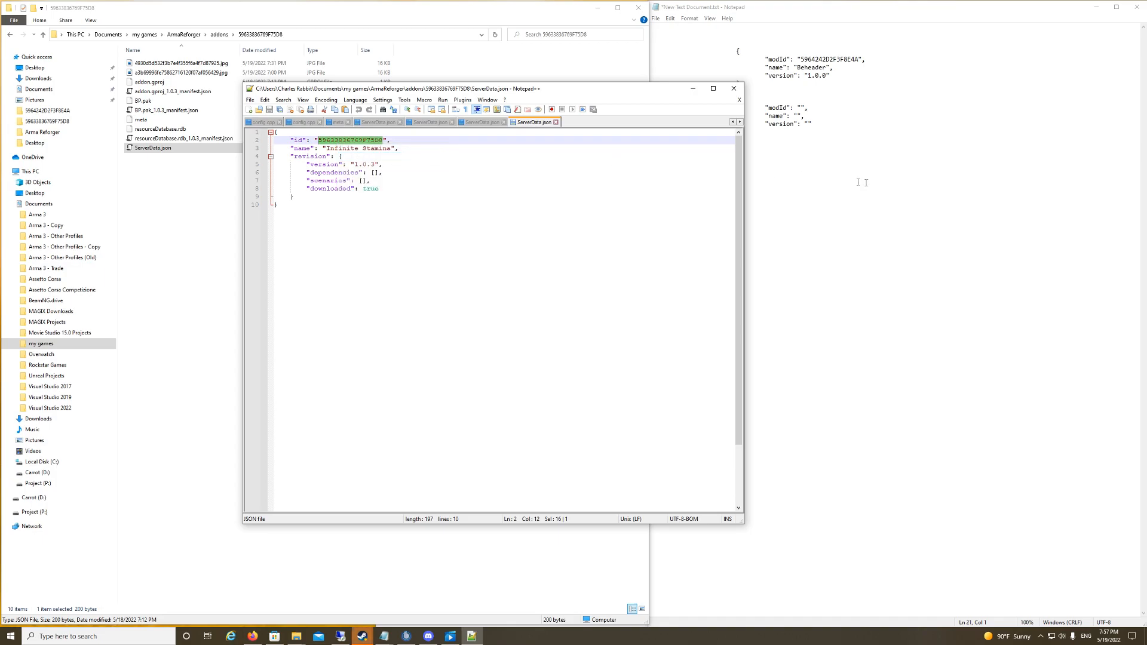
pyautogui.click(858, 181)
pyautogui.click(800, 108)
pyautogui.hotkey('ctrl', 'v')
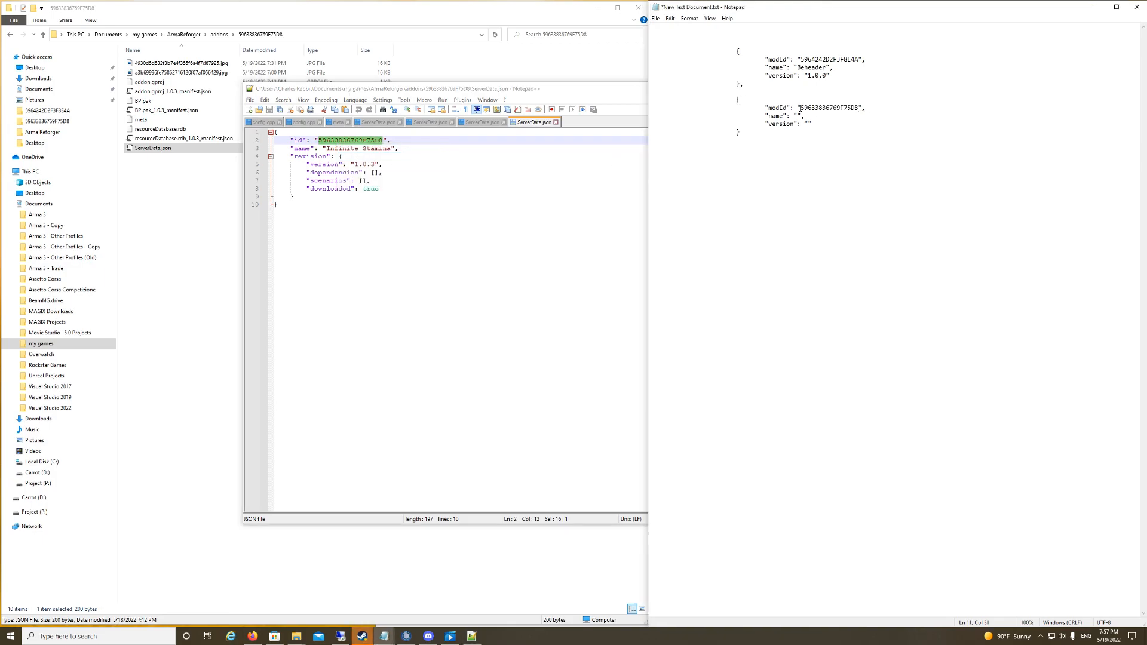
# Step: Fill the second mod entry with the name Infinite Stamina and version 1.0.3 copied from ServerData.json
pyautogui.click(468, 213)
pyautogui.moveTo(393, 148); pyautogui.dragTo(327, 149)
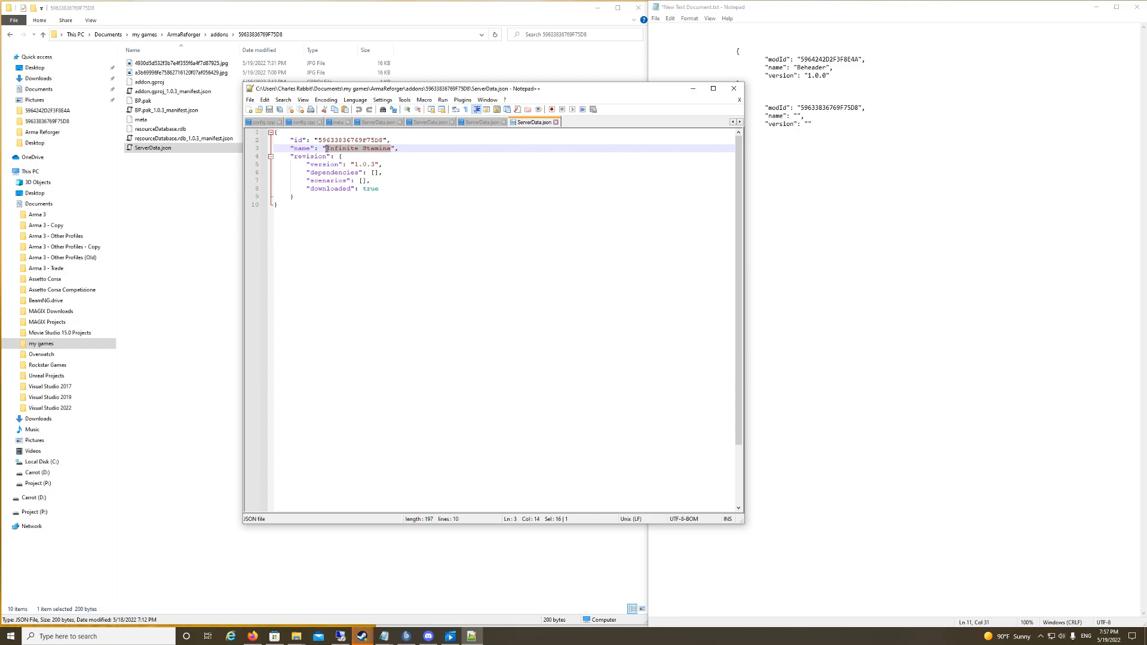
pyautogui.click(693, 179)
pyautogui.hotkey('ctrl', 'v')
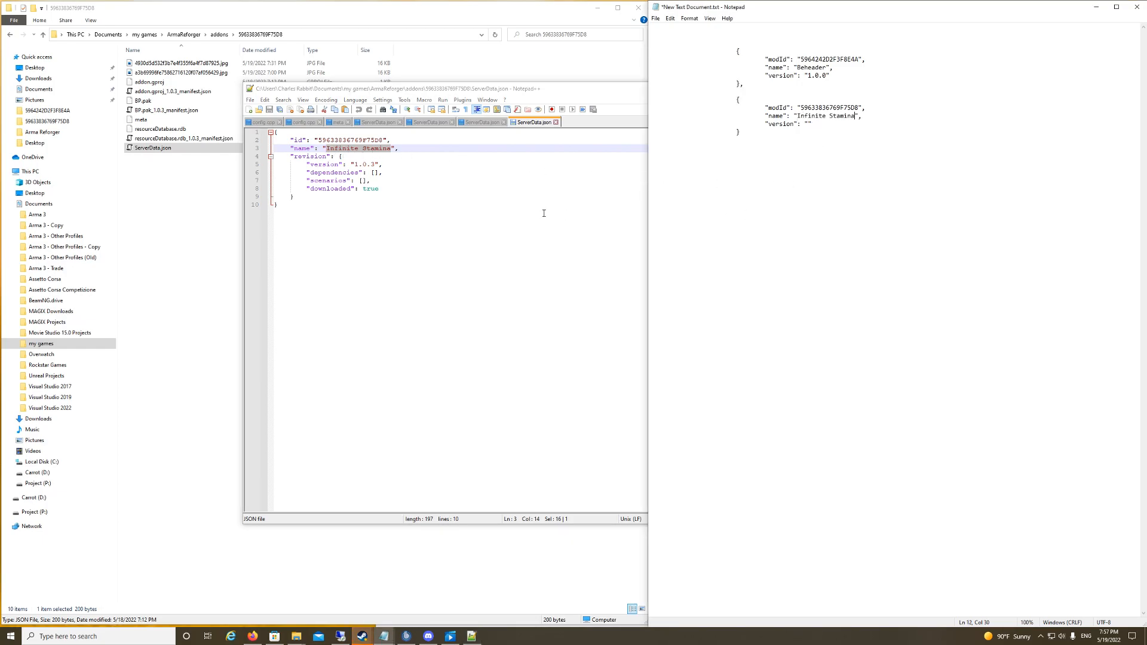
pyautogui.click(346, 175)
pyautogui.moveTo(375, 164); pyautogui.dragTo(354, 162)
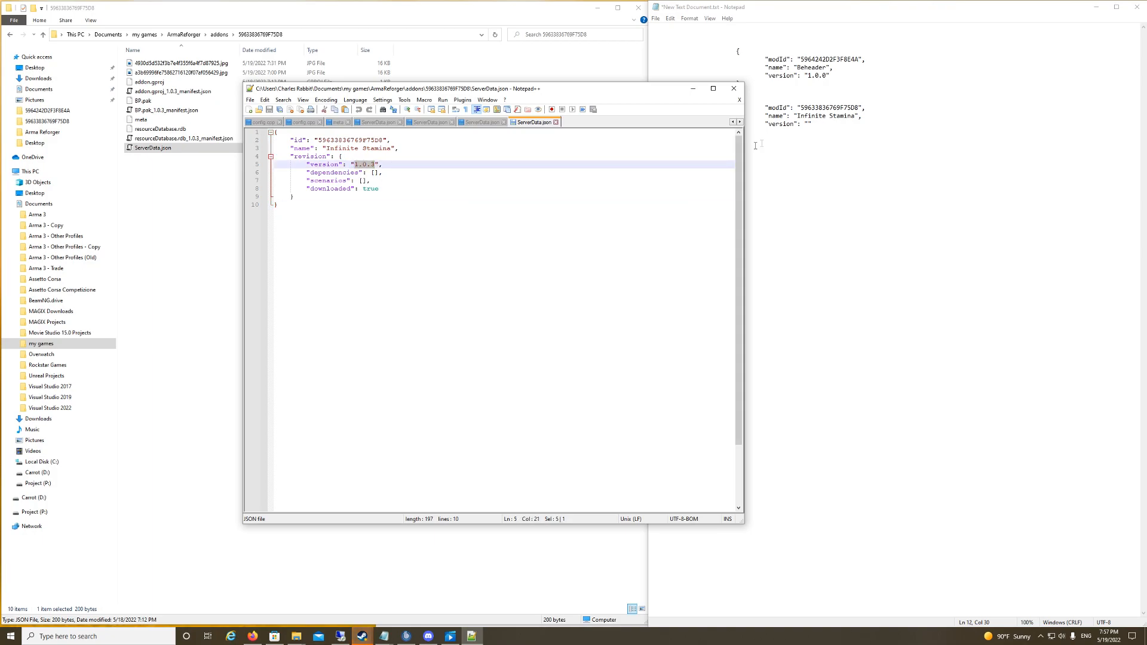
pyautogui.click(809, 124)
pyautogui.hotkey('ctrl', 'v')
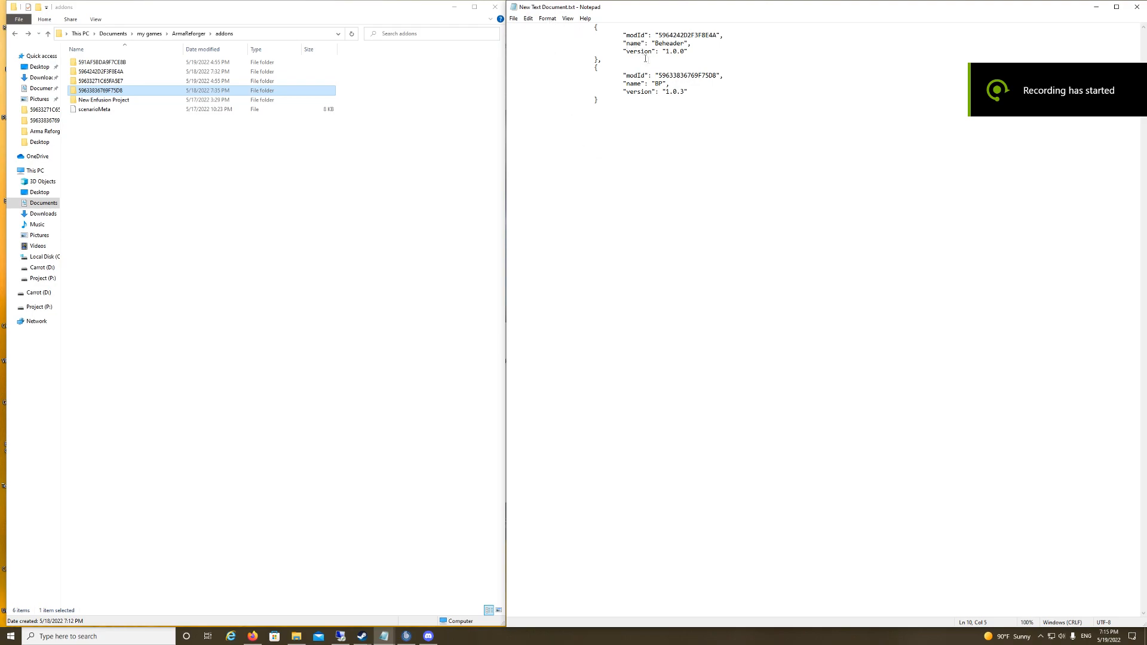
# Step: Check the comma separating the two mod entries, copy the Beheader entry, and insert a blank line after it
pyautogui.click(602, 60)
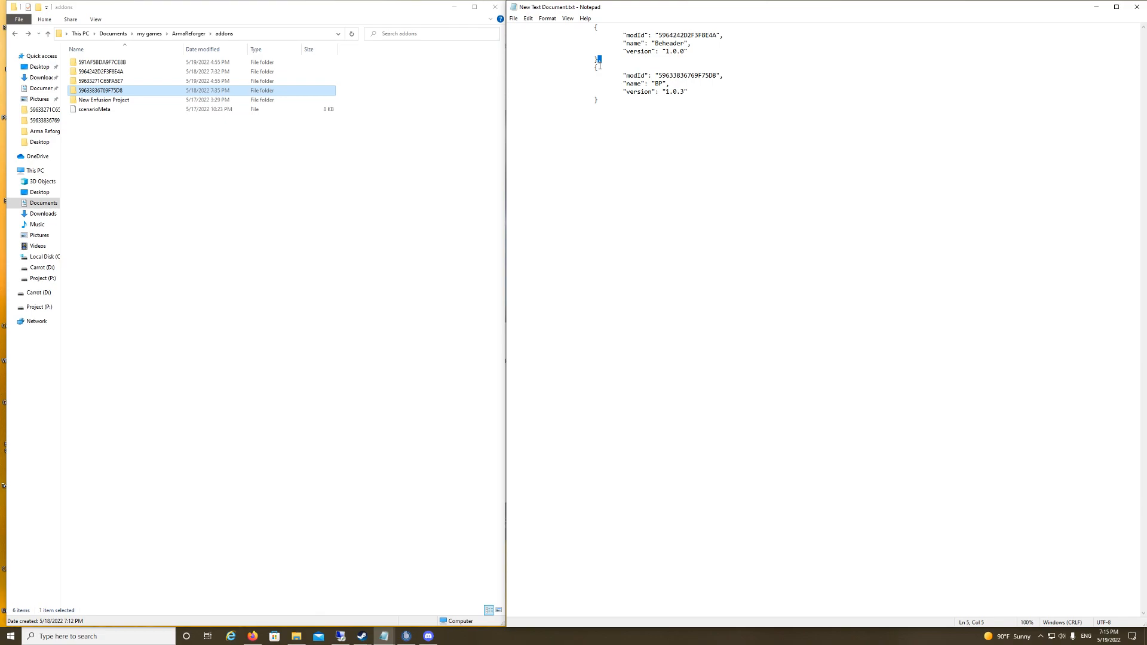
pyautogui.click(597, 101)
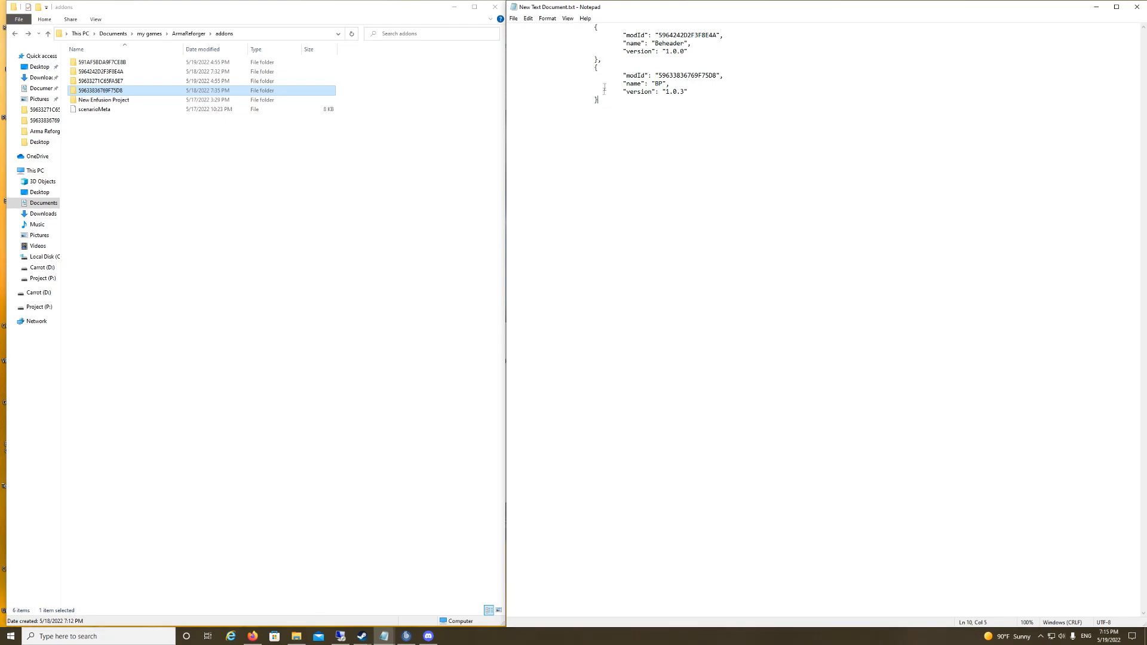
pyautogui.moveTo(604, 101); pyautogui.dragTo(536, 68)
pyautogui.moveTo(605, 60); pyautogui.dragTo(426, 24)
pyautogui.hotkey('ctrl', 'c')
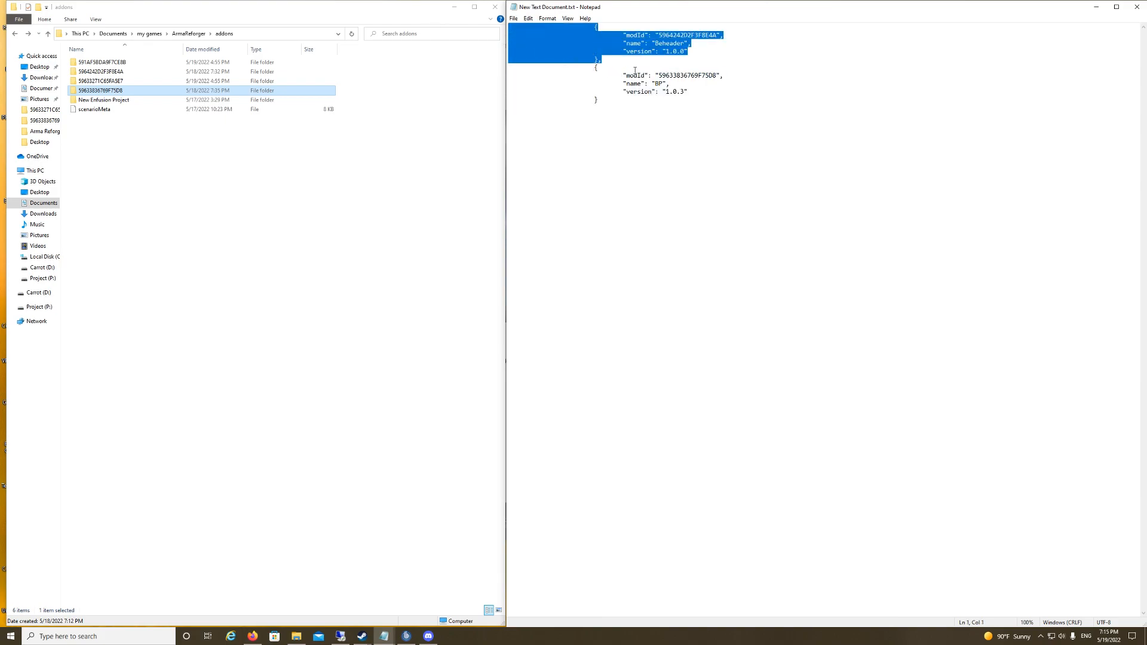
pyautogui.click(608, 60)
pyautogui.press('Return')
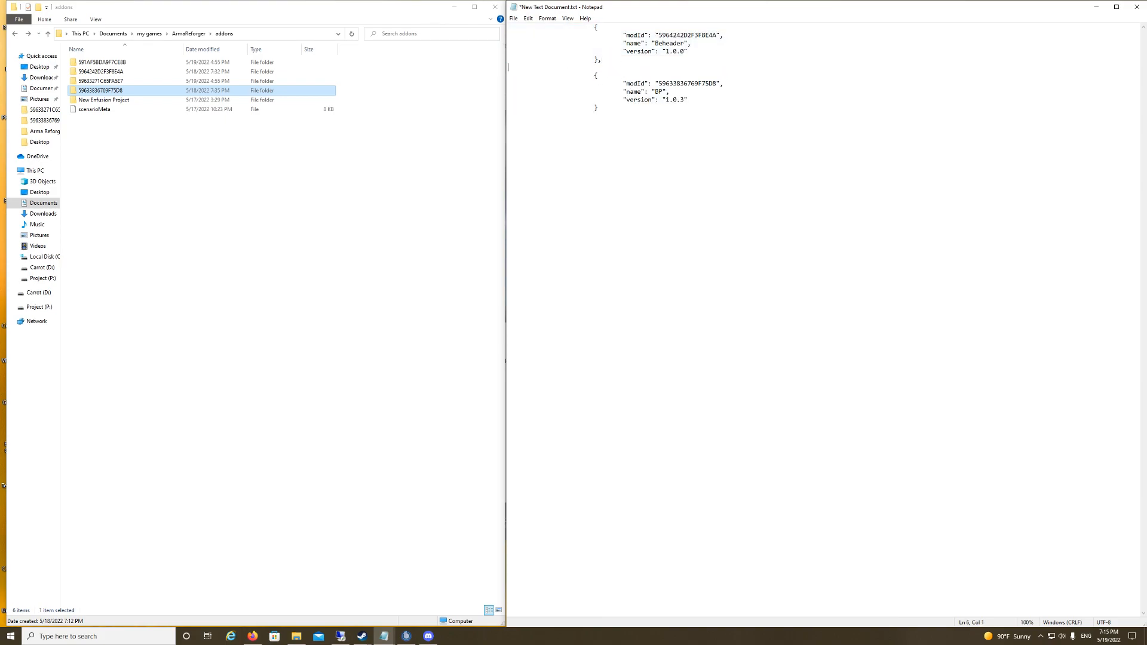
# Step: Try adding a duplicate Beheader entry between the two mod entries, then remove the duplicate
pyautogui.hotkey('ctrl', 'v')
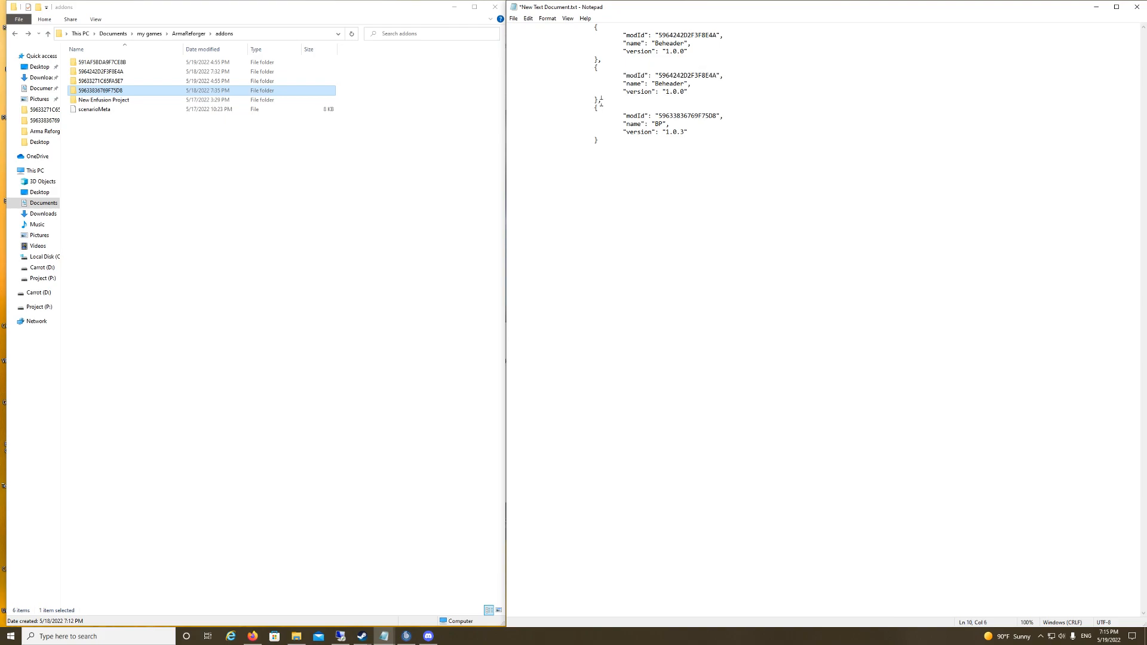
pyautogui.click(601, 60)
pyautogui.click(597, 141)
pyautogui.hotkey('ctrl', 'a')
pyautogui.click(583, 107)
pyautogui.moveTo(603, 100); pyautogui.dragTo(456, 71)
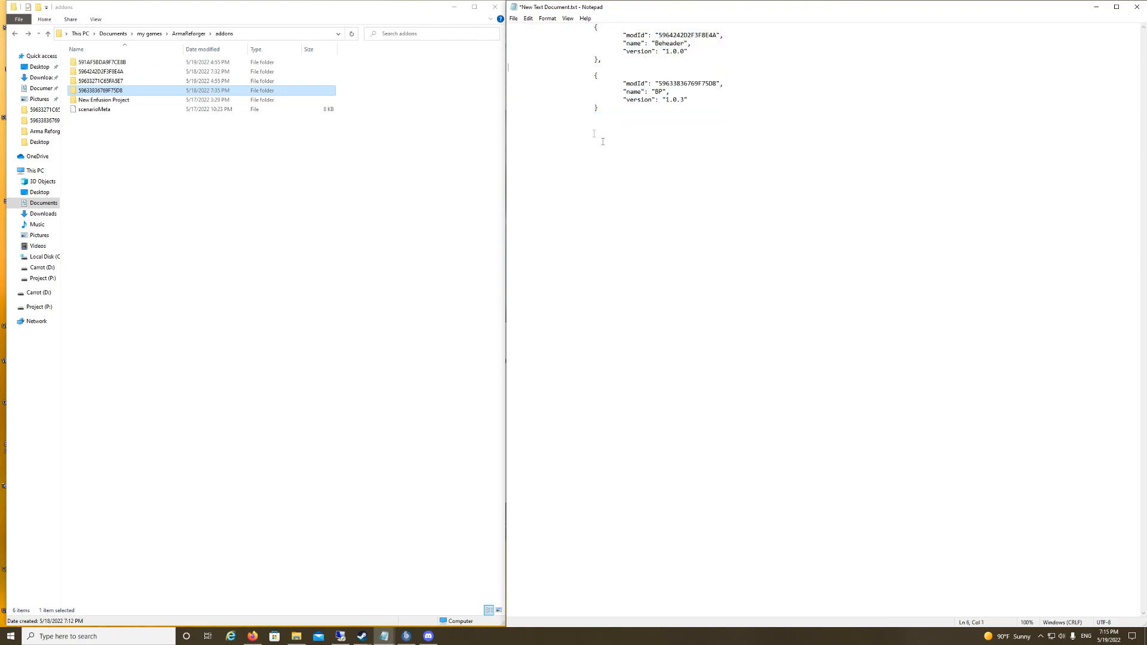
# Step: Copy both complete mod entries, Beheader and BP, from the text document
pyautogui.moveTo(638, 112); pyautogui.dragTo(351, 15)
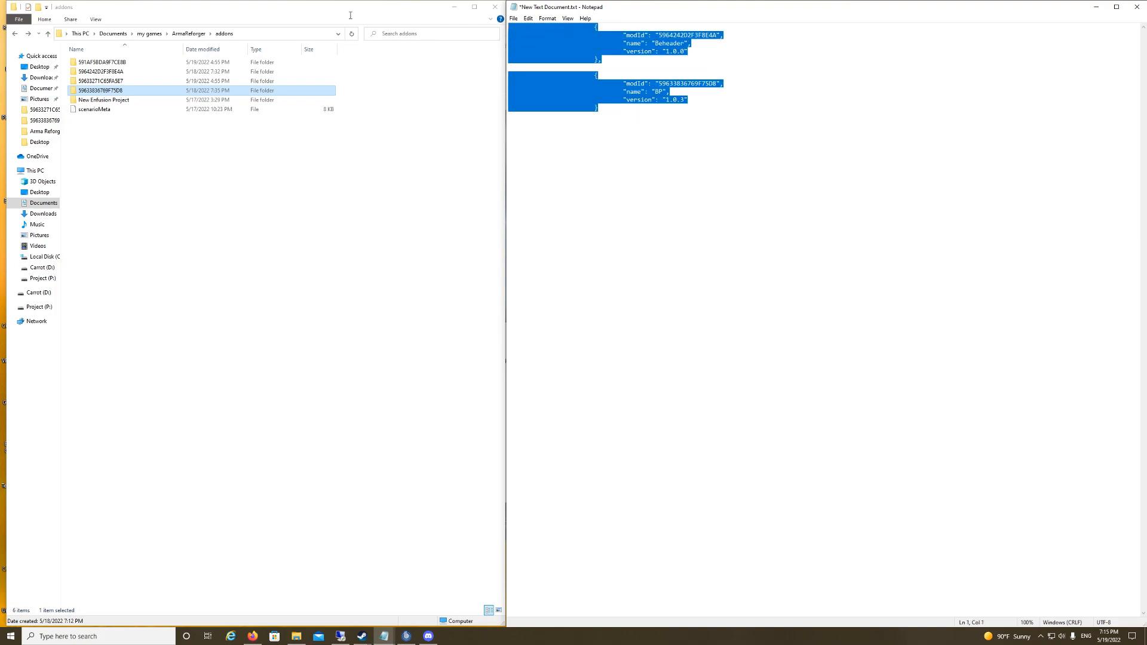
pyautogui.rightClick(542, 67)
pyautogui.click(585, 91)
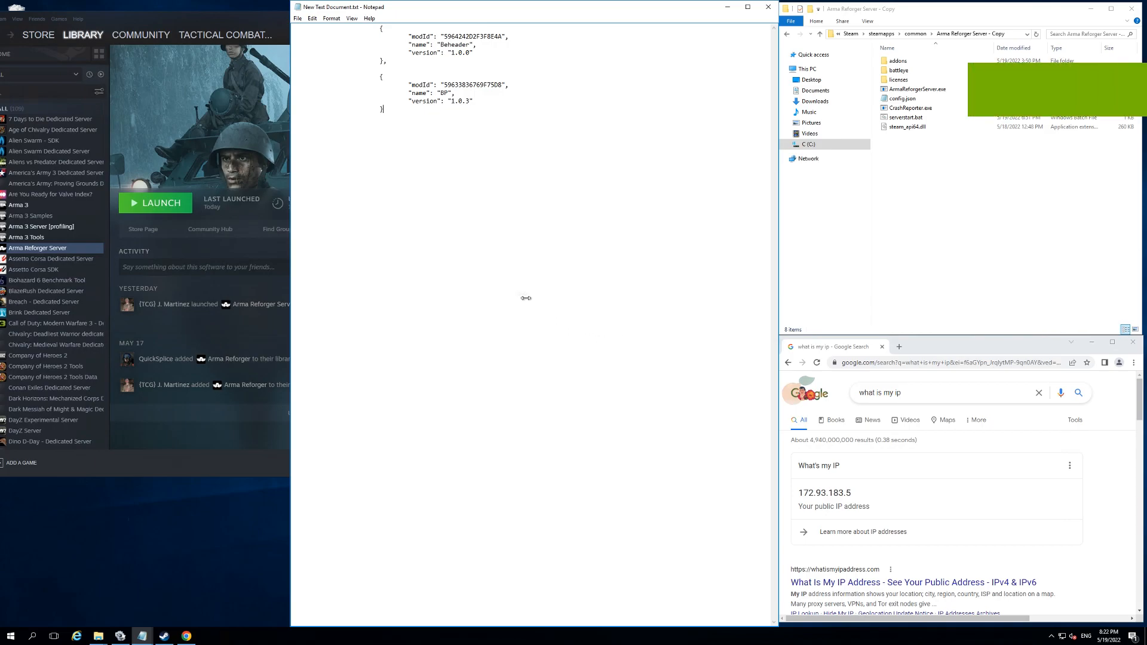
# Step: On the server machine, copy the Beheader and BP entries from the Notepad document
pyautogui.moveTo(383, 109); pyautogui.dragTo(295, 27)
pyautogui.rightClick(401, 69)
pyautogui.click(427, 97)
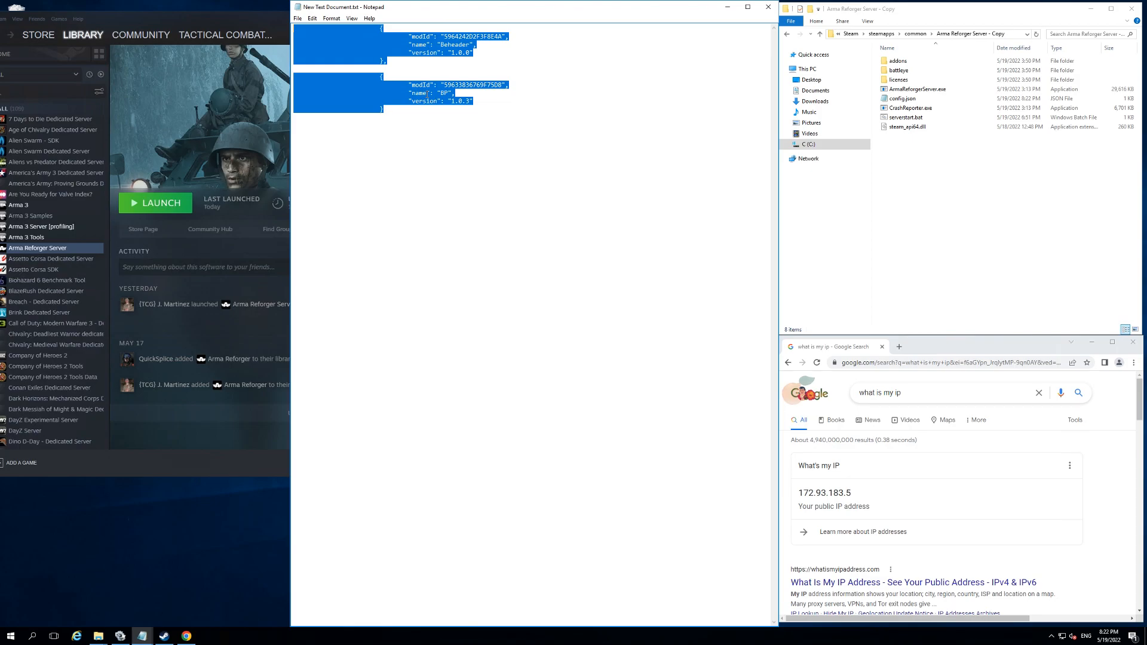
# Step: Switch to Steam and open the properties of Arma Reforger Server
pyautogui.click(828, 224)
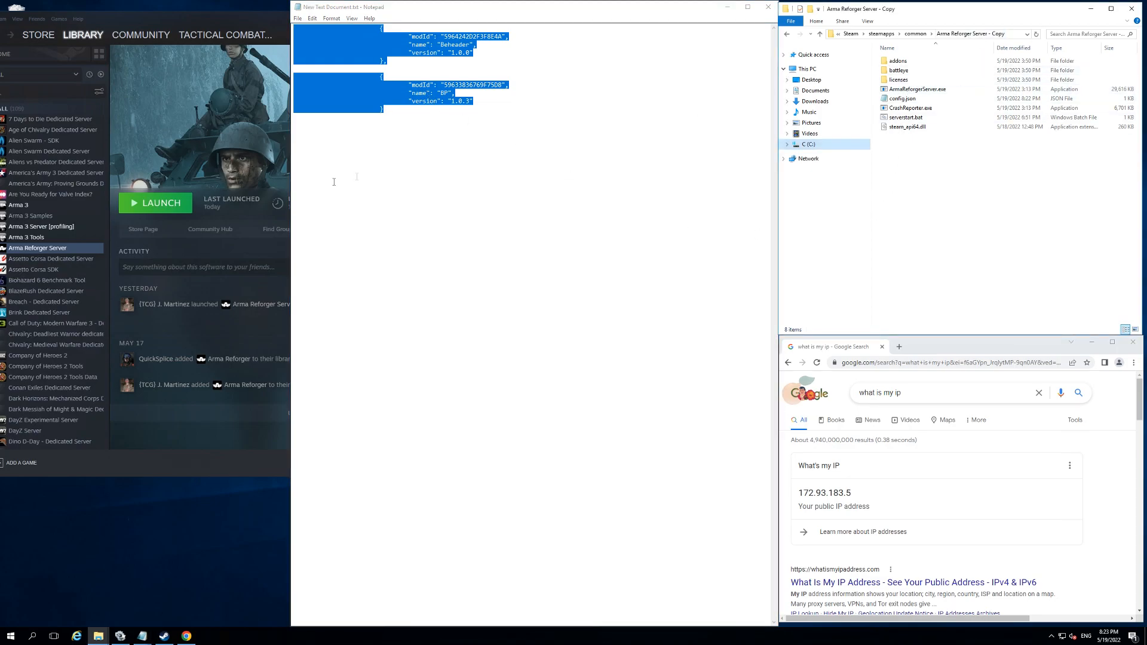
pyautogui.click(41, 248)
pyautogui.rightClick(45, 249)
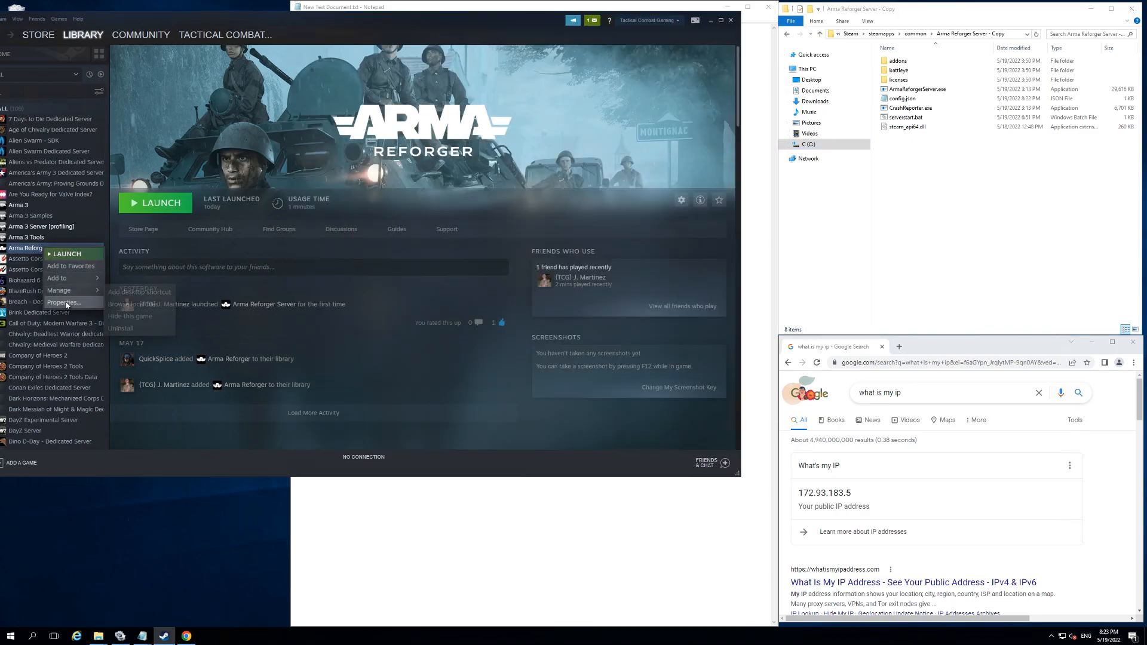
pyautogui.click(66, 303)
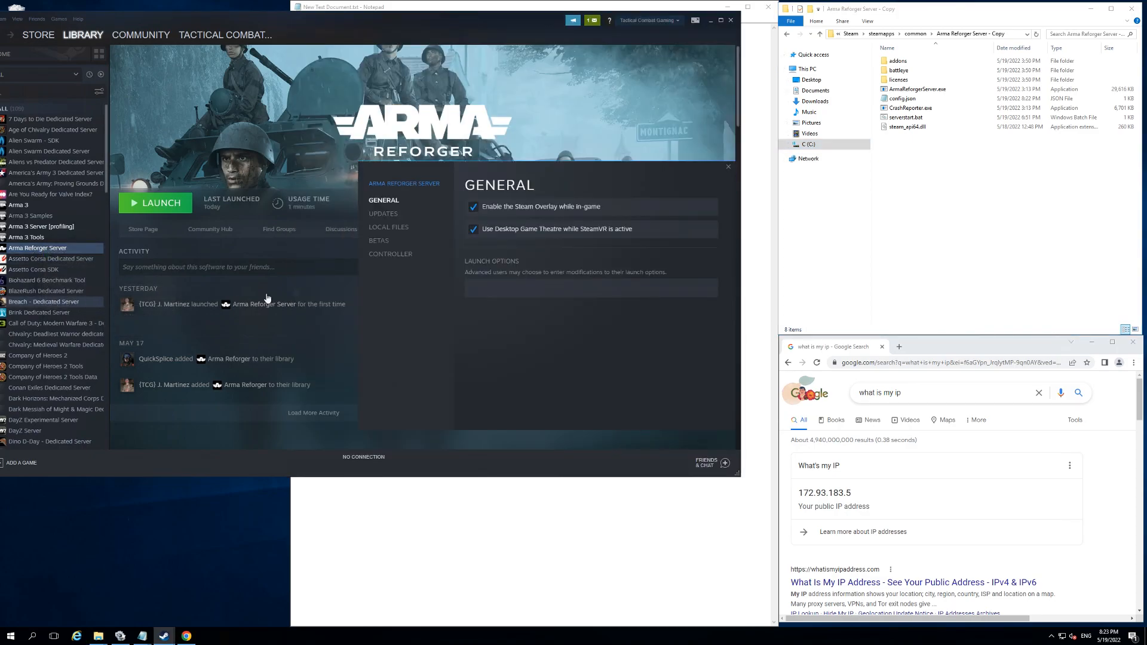
# Step: Browse the local files of Arma Reforger Server from its properties, then close the folder and the properties
pyautogui.click(389, 227)
pyautogui.click(651, 207)
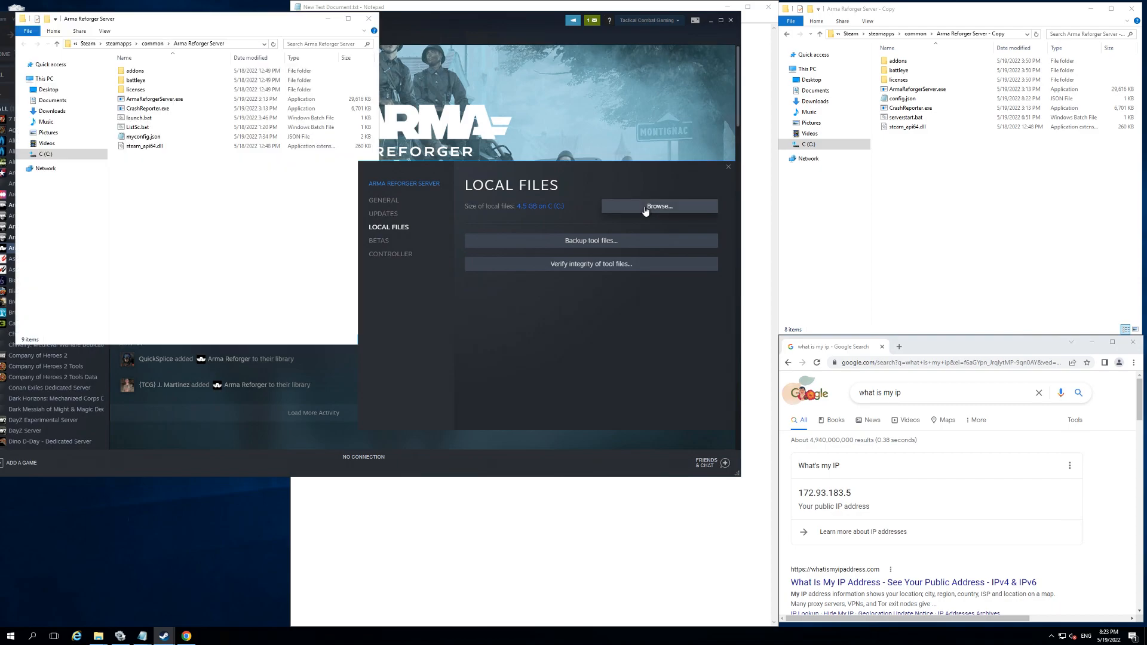
pyautogui.click(368, 20)
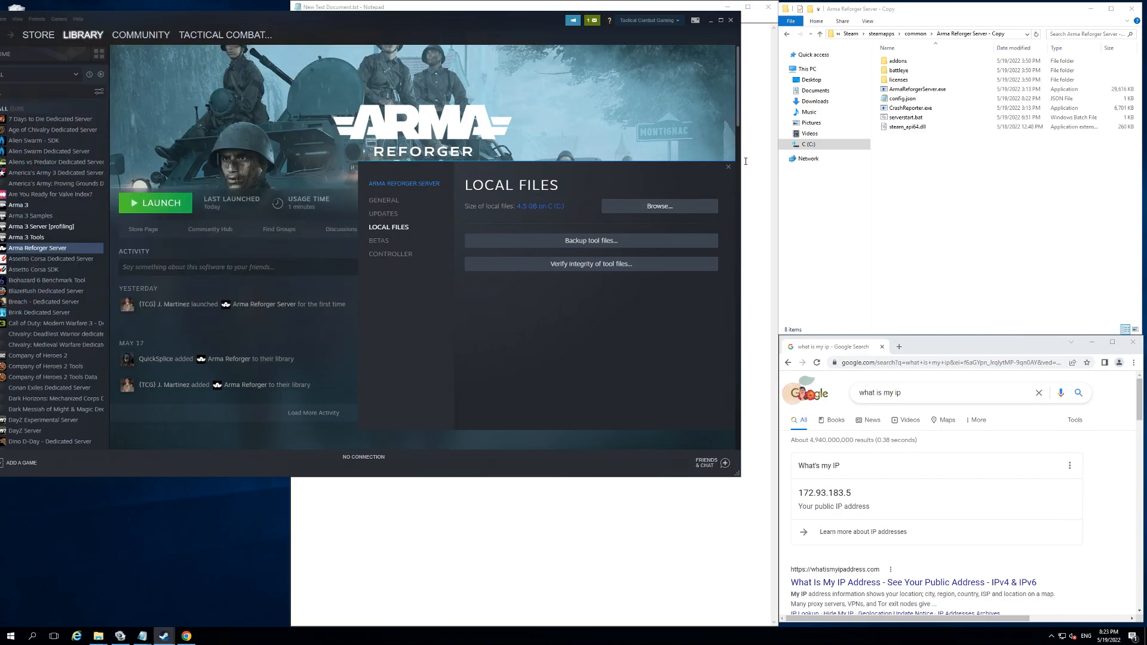
pyautogui.click(729, 167)
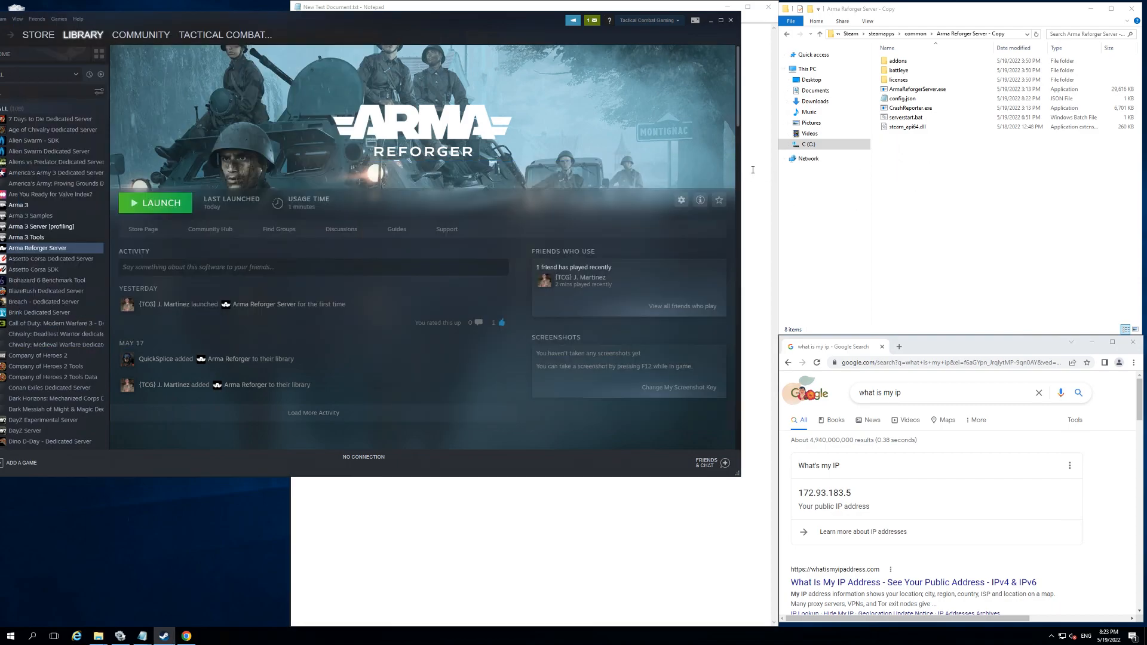
# Step: Open config.json from the Arma Reforger Server - Copy folder in Notepad, making Notepad the default app for .json files
pyautogui.hotkey('alt', 'Tab')
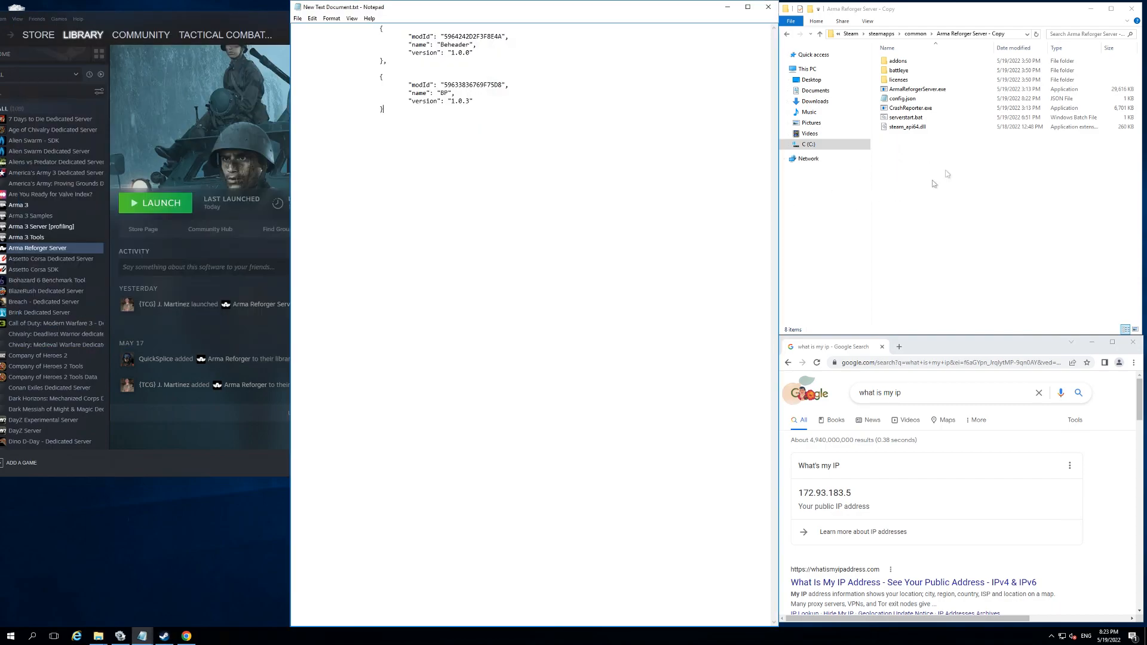
pyautogui.rightClick(917, 102)
pyautogui.click(910, 99)
pyautogui.rightClick(910, 98)
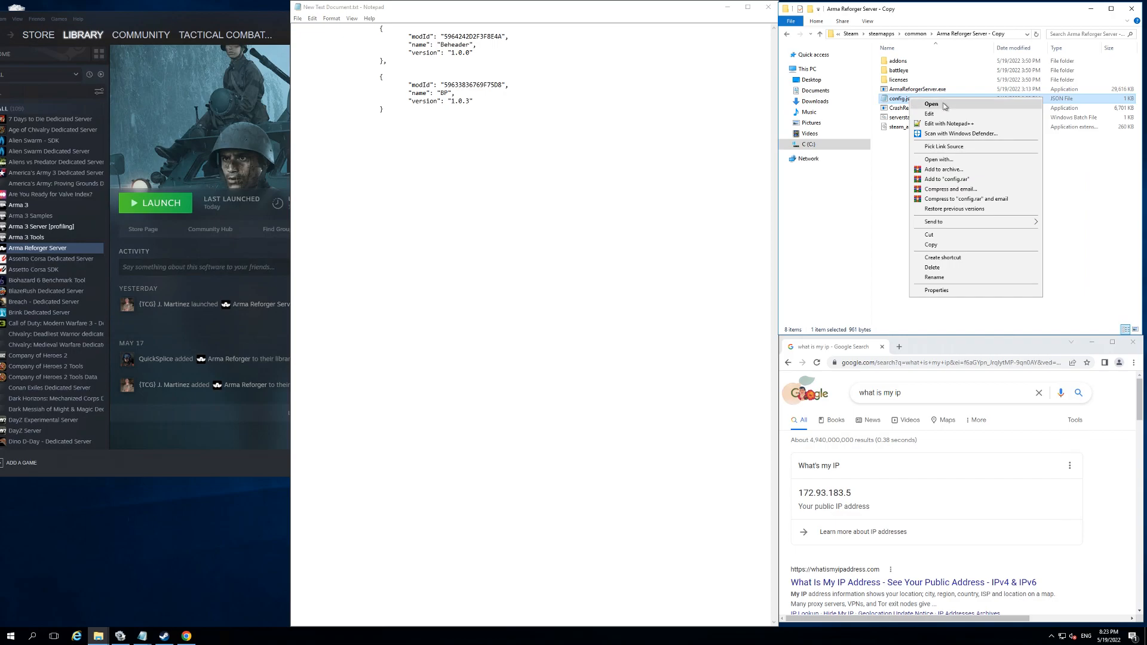
pyautogui.click(942, 159)
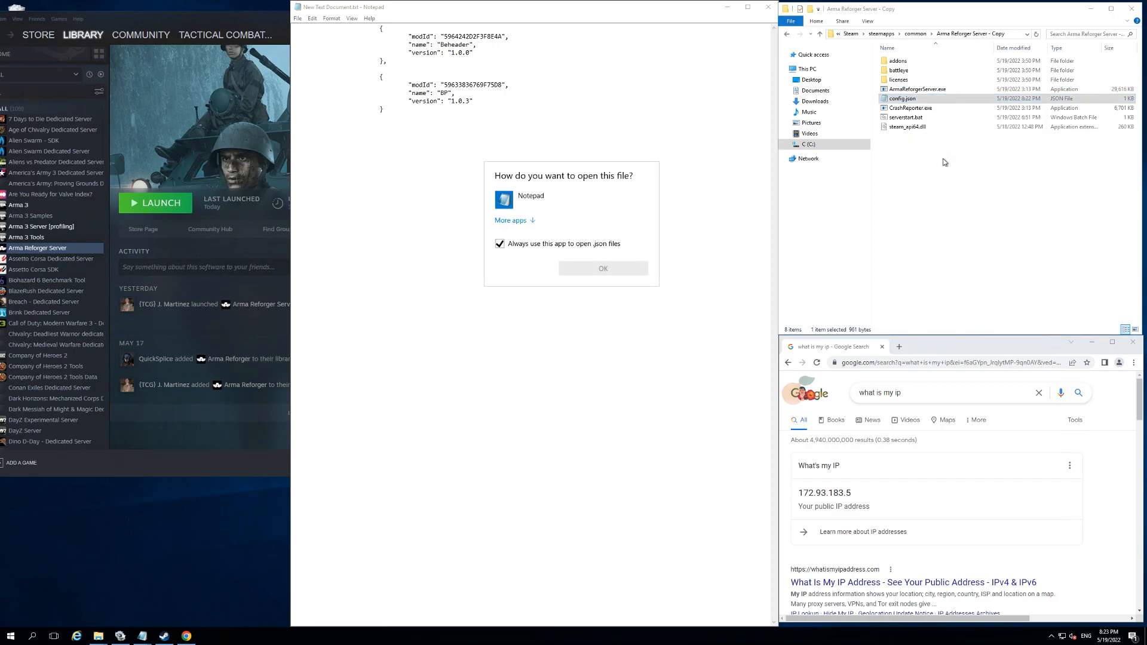
pyautogui.click(527, 203)
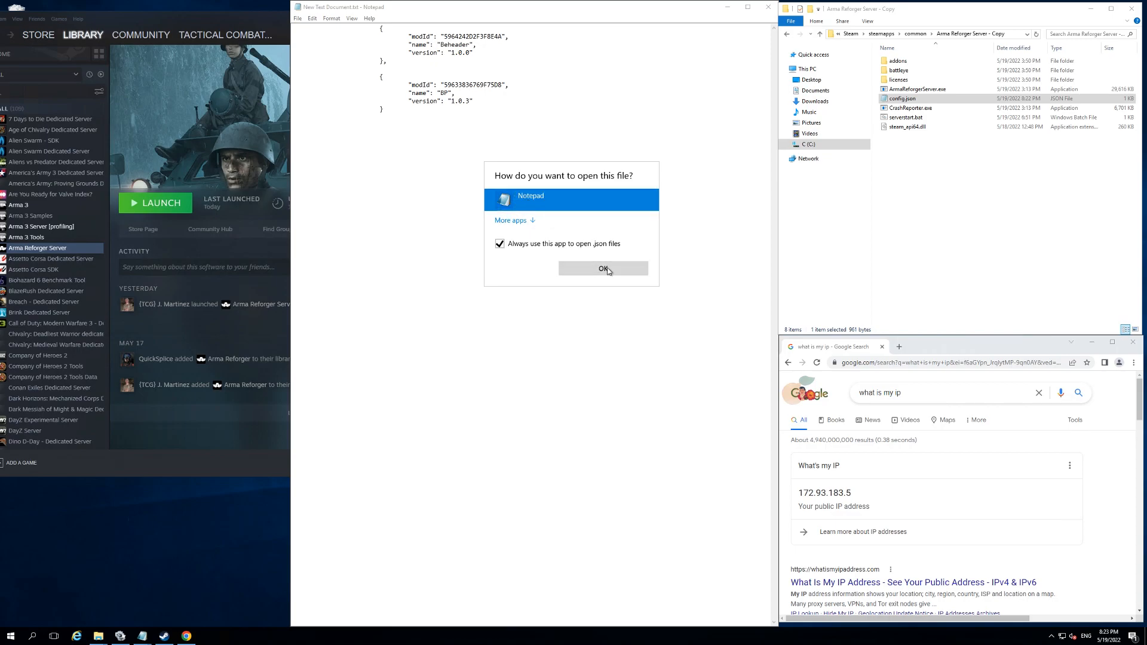
pyautogui.click(607, 270)
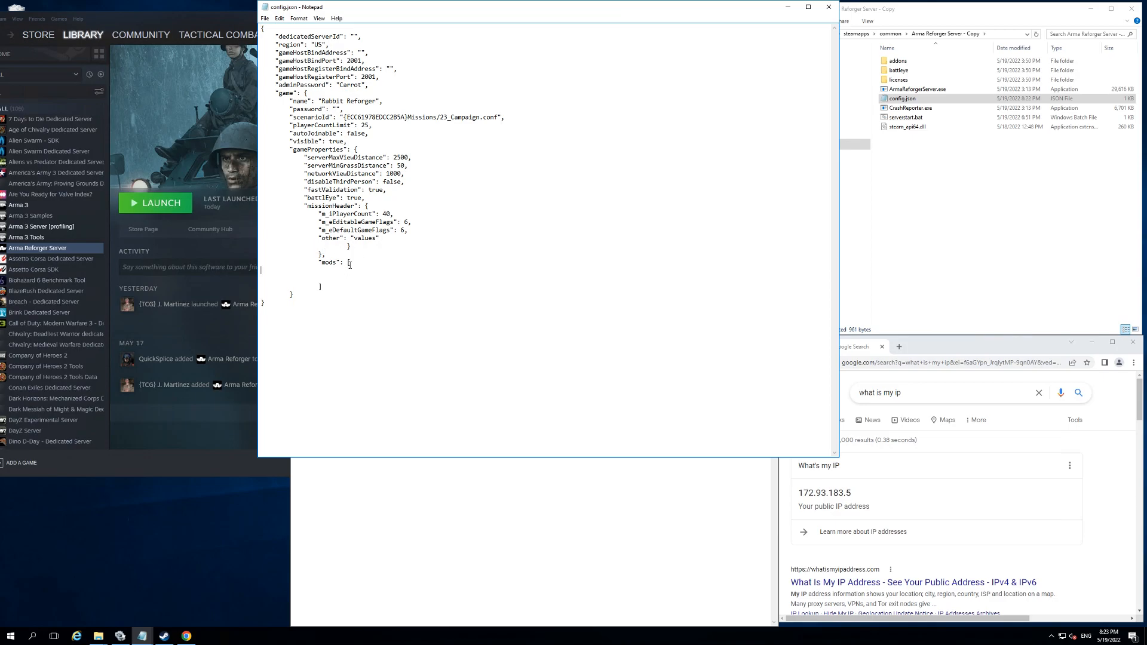
# Step: Copy the Beheader and BP entries from the text document and paste them inside the "mods" brackets of config.json
pyautogui.click(397, 474)
pyautogui.moveTo(395, 109); pyautogui.dragTo(334, 25)
pyautogui.rightClick(439, 65)
pyautogui.click(464, 96)
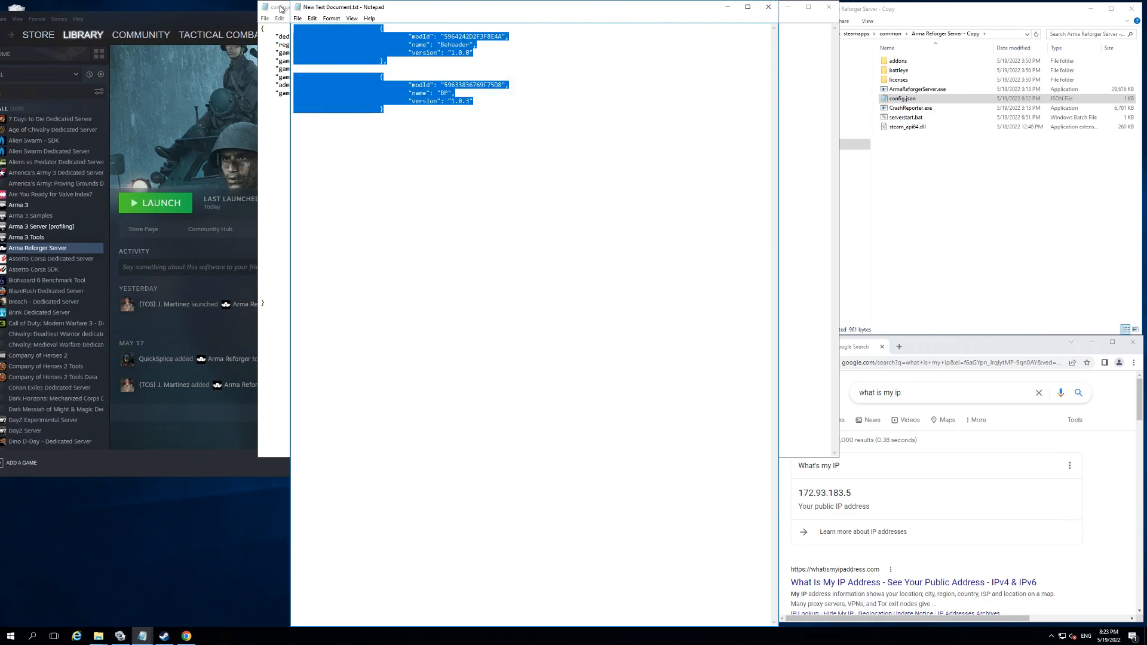
pyautogui.hotkey('alt', 'Tab')
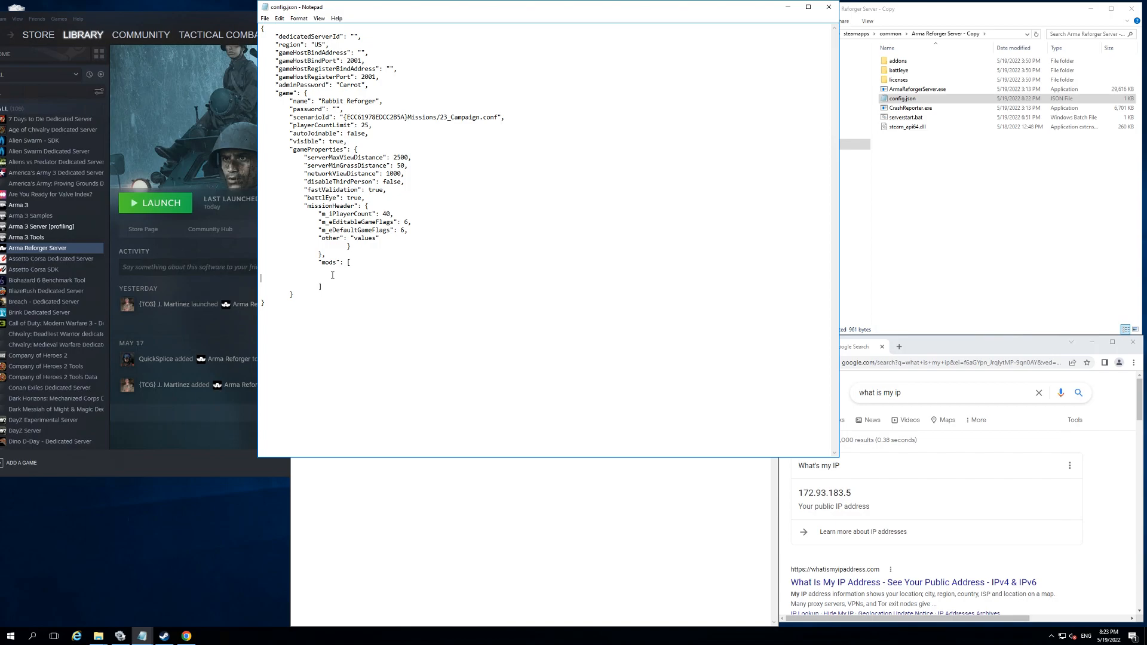
pyautogui.hotkey('ctrl', 'v')
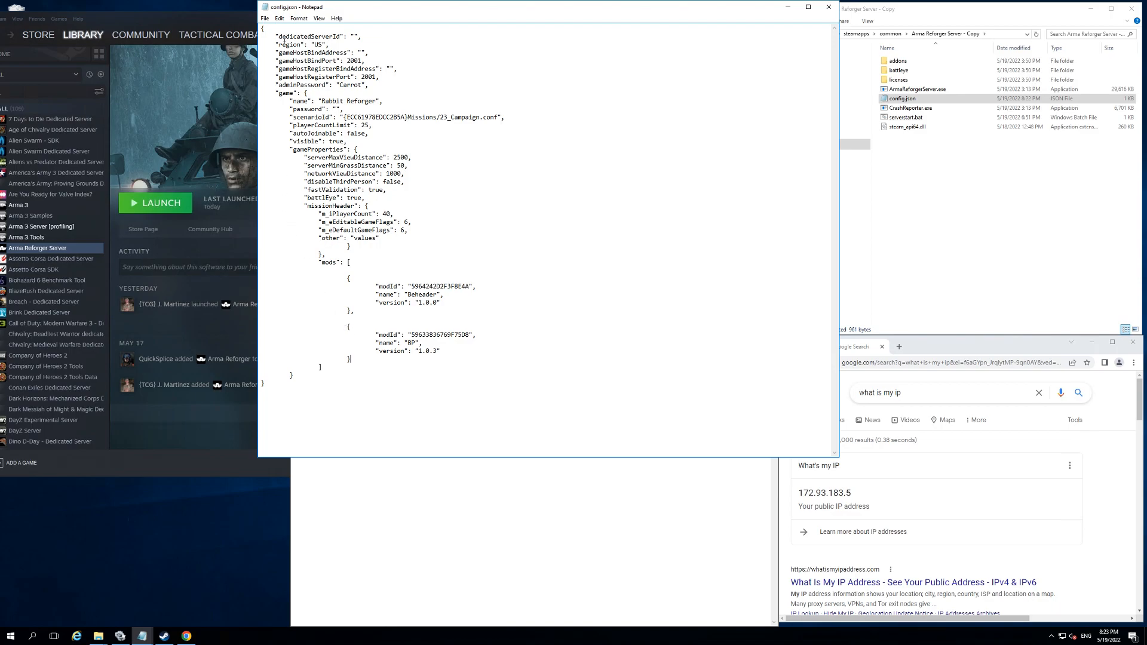
# Step: Save and close config.json, and run serverstart.bat from the server folder
pyautogui.click(265, 19)
pyautogui.click(280, 48)
pyautogui.click(828, 7)
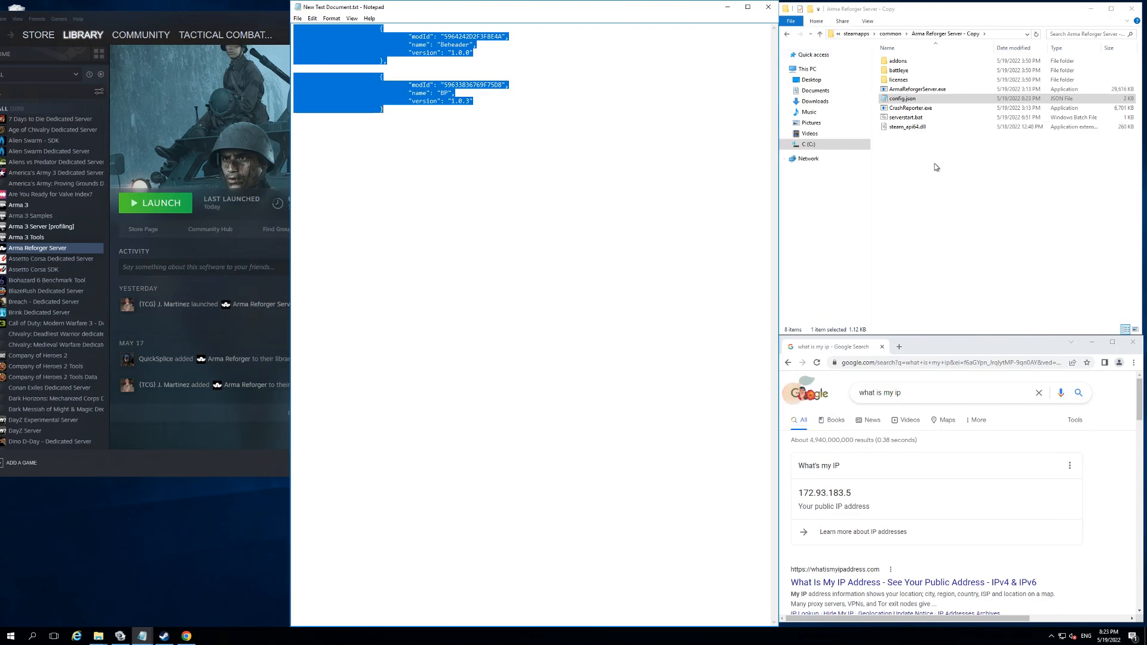
pyautogui.doubleClick(911, 121)
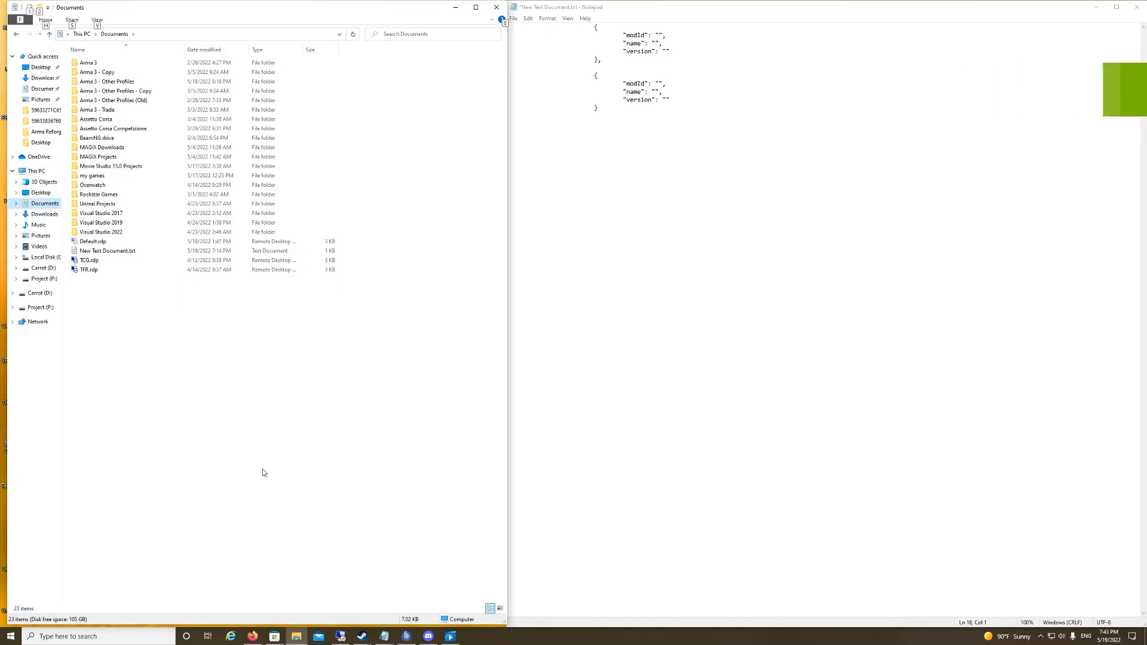
# Step: On the local machine, open the addons folder under Documents\my games\ArmaReforger
pyautogui.click(46, 208)
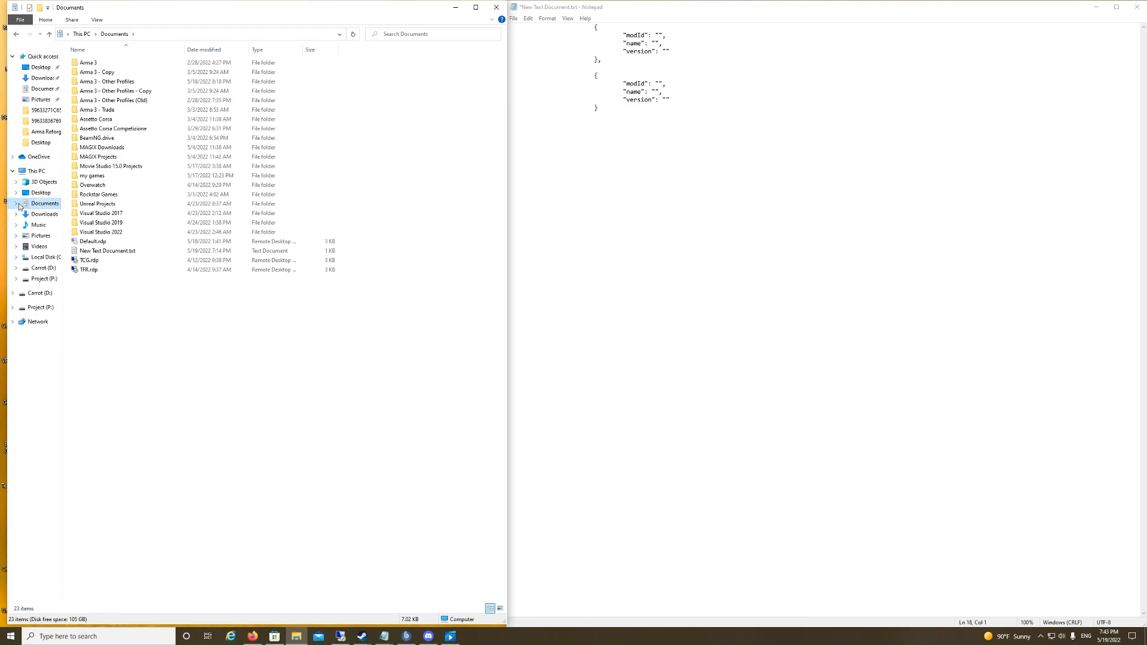
pyautogui.doubleClick(34, 207)
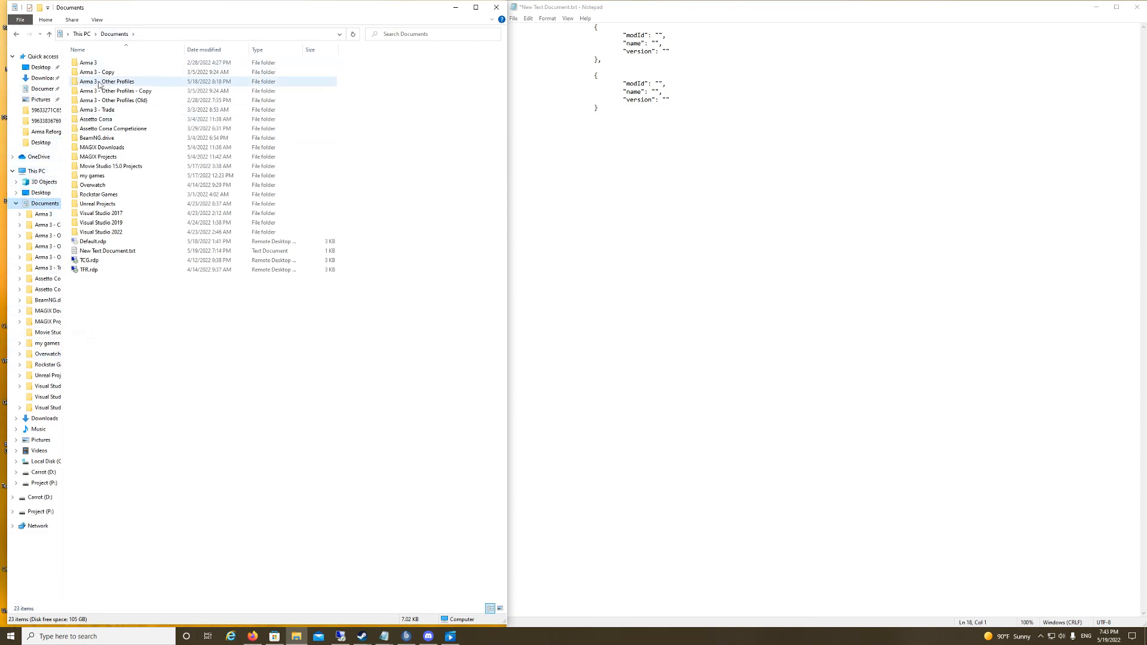
pyautogui.doubleClick(94, 176)
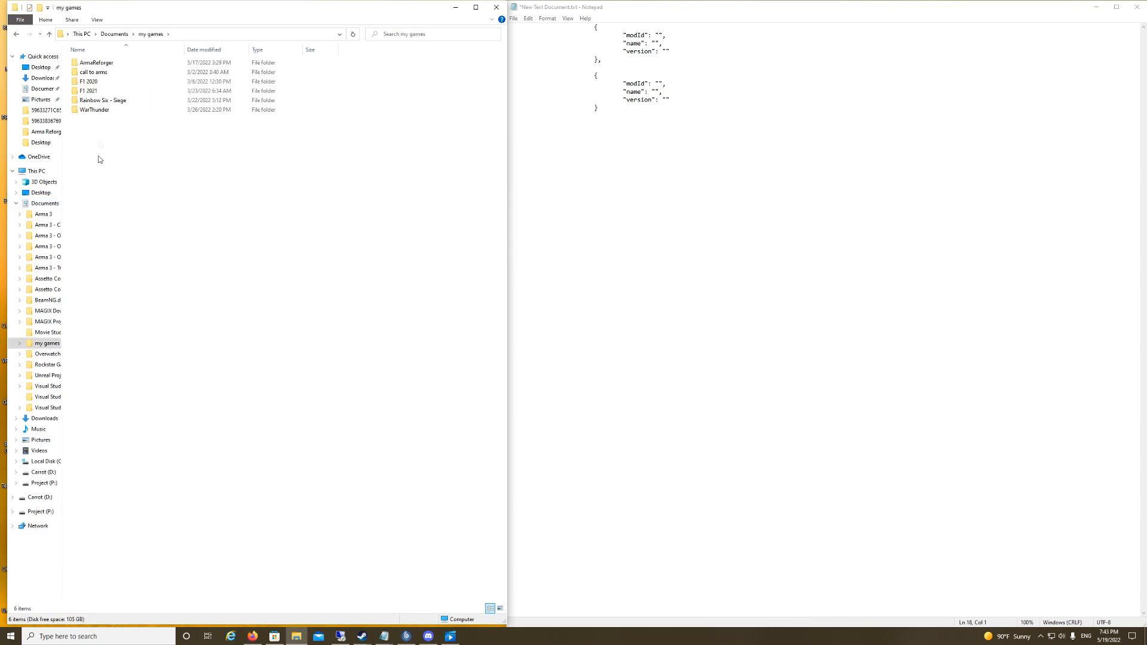
pyautogui.doubleClick(97, 64)
pyautogui.doubleClick(97, 63)
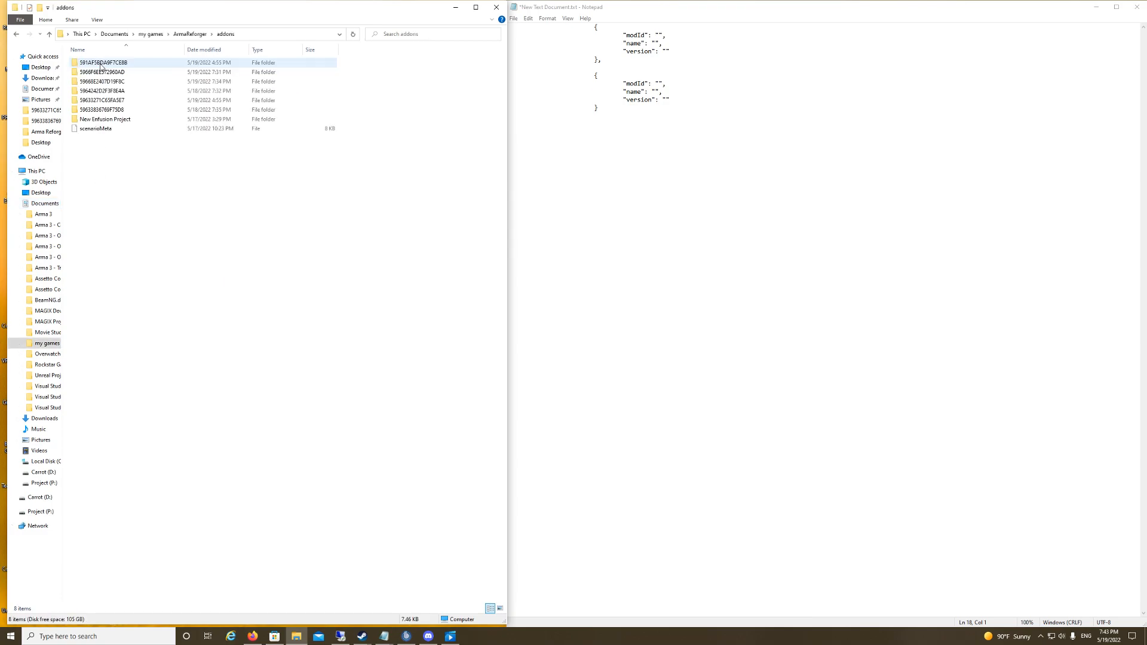
# Step: Open the ServerData.json file of the 59668E2407D19F8C addon in Notepad++
pyautogui.doubleClick(117, 90)
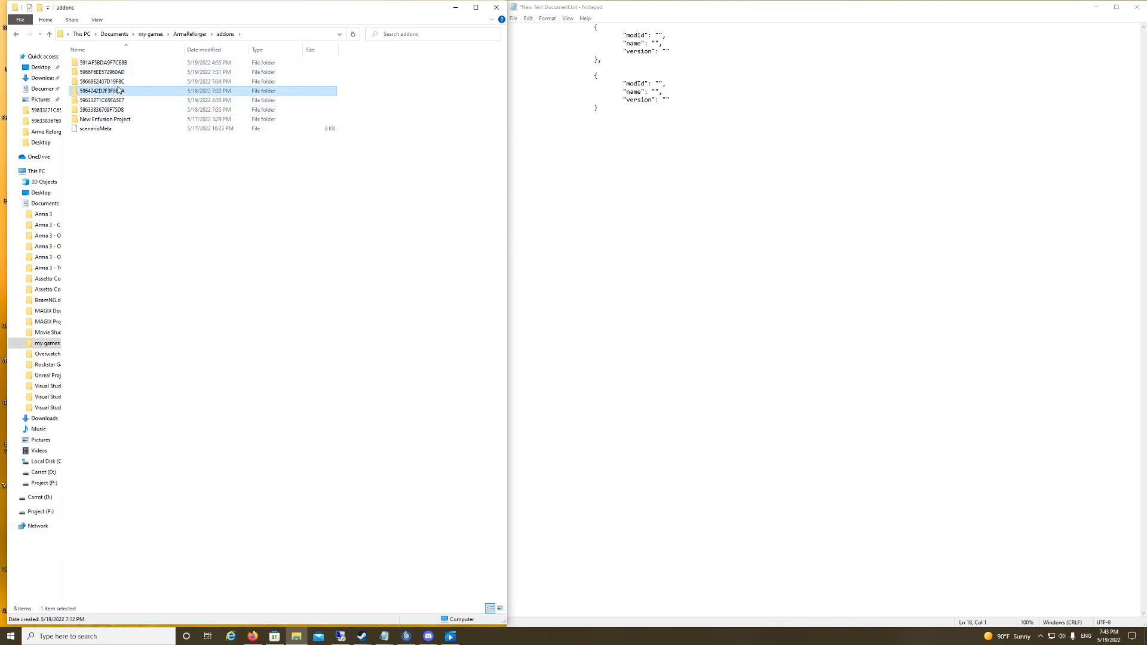
pyautogui.click(16, 34)
pyautogui.doubleClick(107, 83)
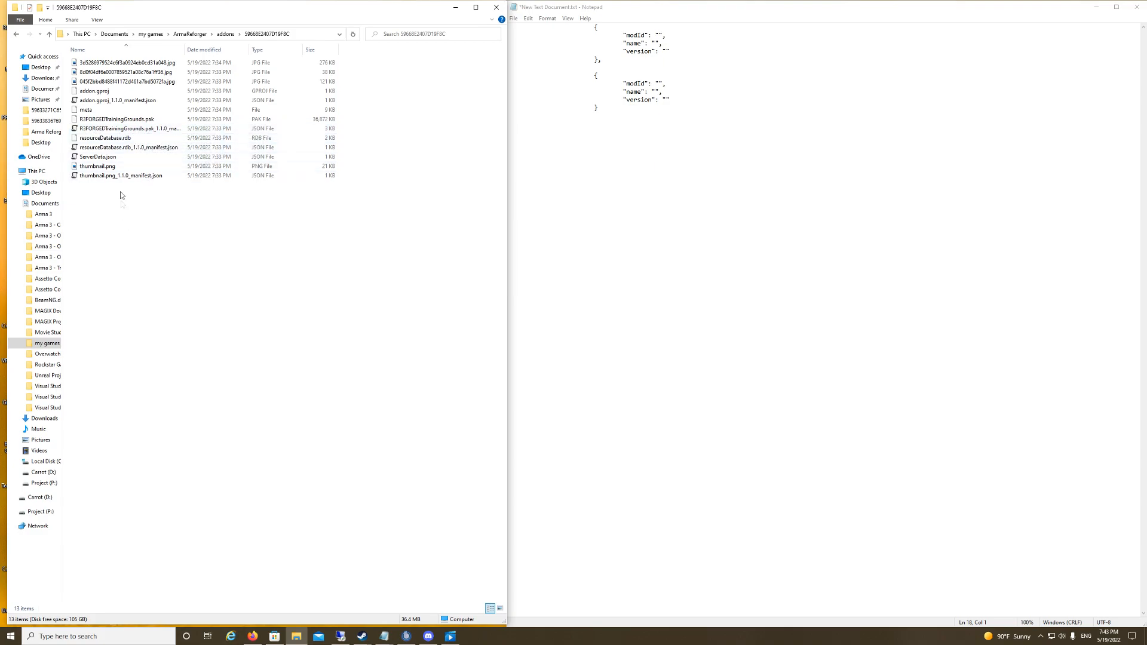
pyautogui.rightClick(118, 159)
pyautogui.click(117, 159)
pyautogui.rightClick(110, 158)
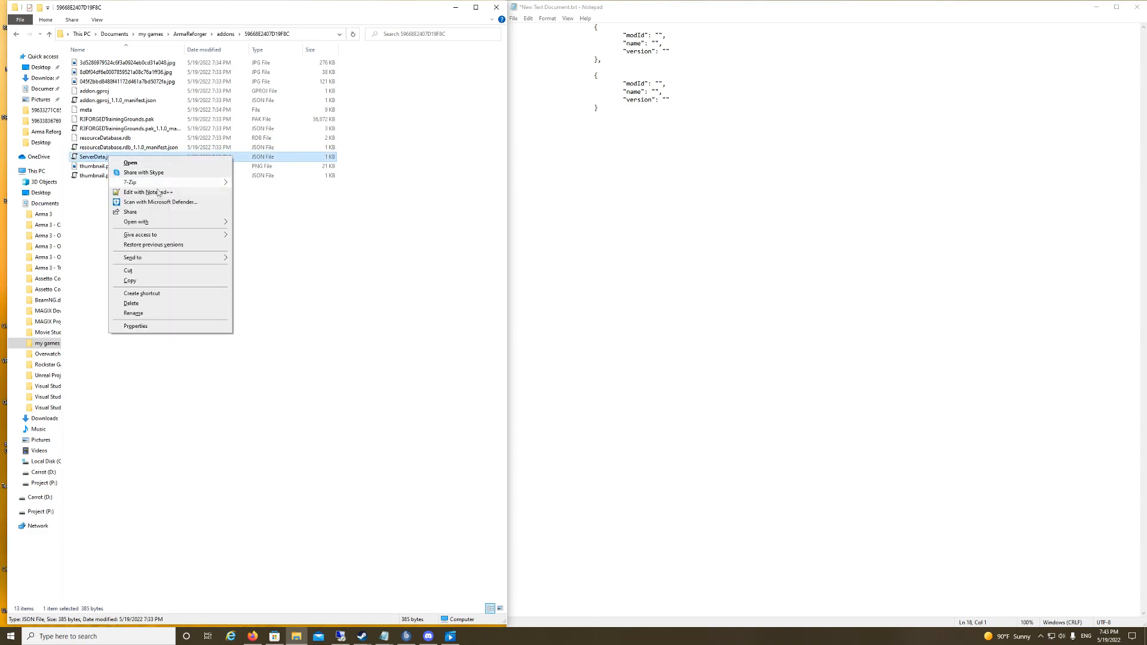
pyautogui.click(148, 191)
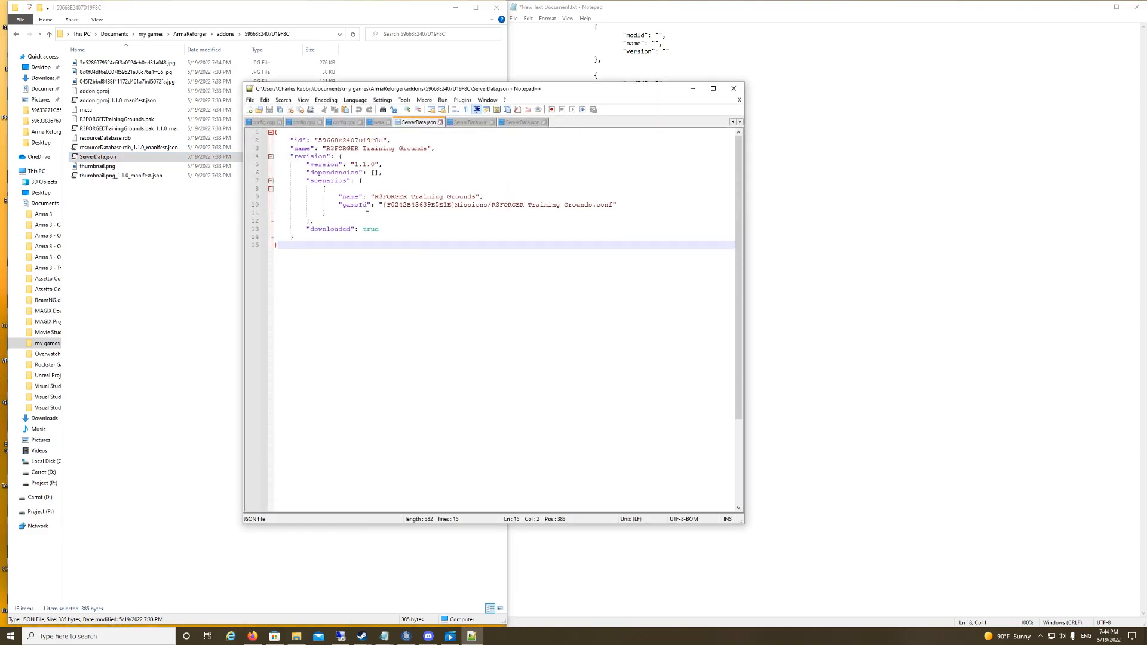
# Step: Copy the gameId ending in Missions/R3FORGER_Training_Grounds.conf and replace the scenarioId value in the server machine's config.json with it
pyautogui.moveTo(383, 205); pyautogui.dragTo(614, 204)
pyautogui.rightClick(604, 206)
pyautogui.click(626, 218)
pyautogui.click(340, 636)
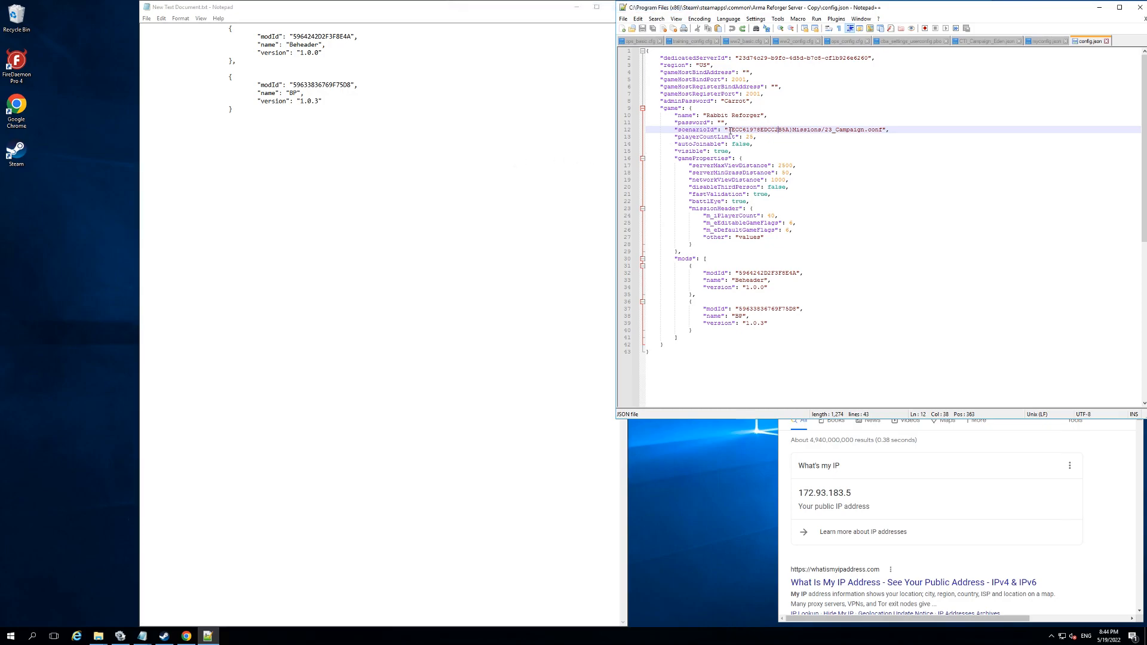
pyautogui.moveTo(728, 130); pyautogui.dragTo(886, 129)
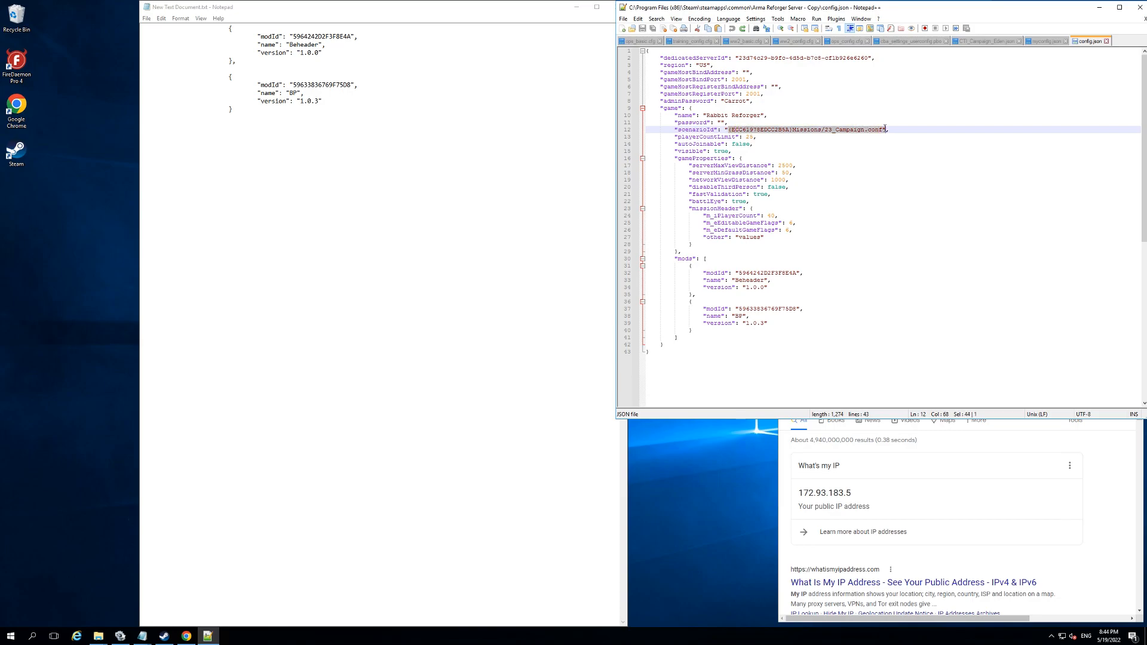
pyautogui.hotkey('ctrl', 'v')
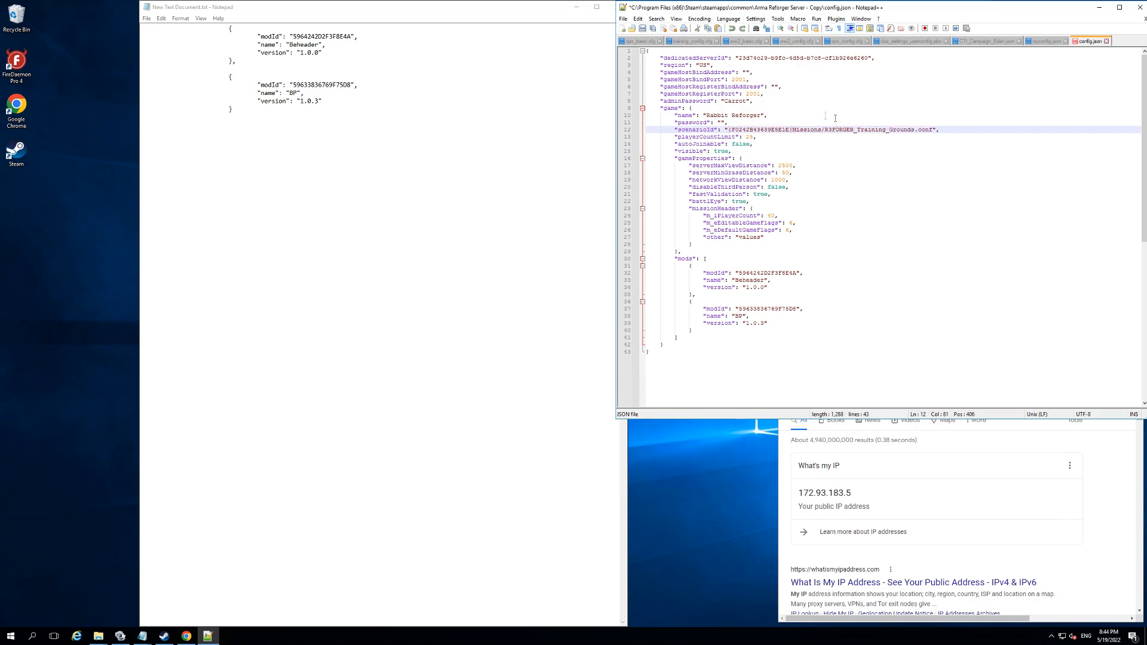